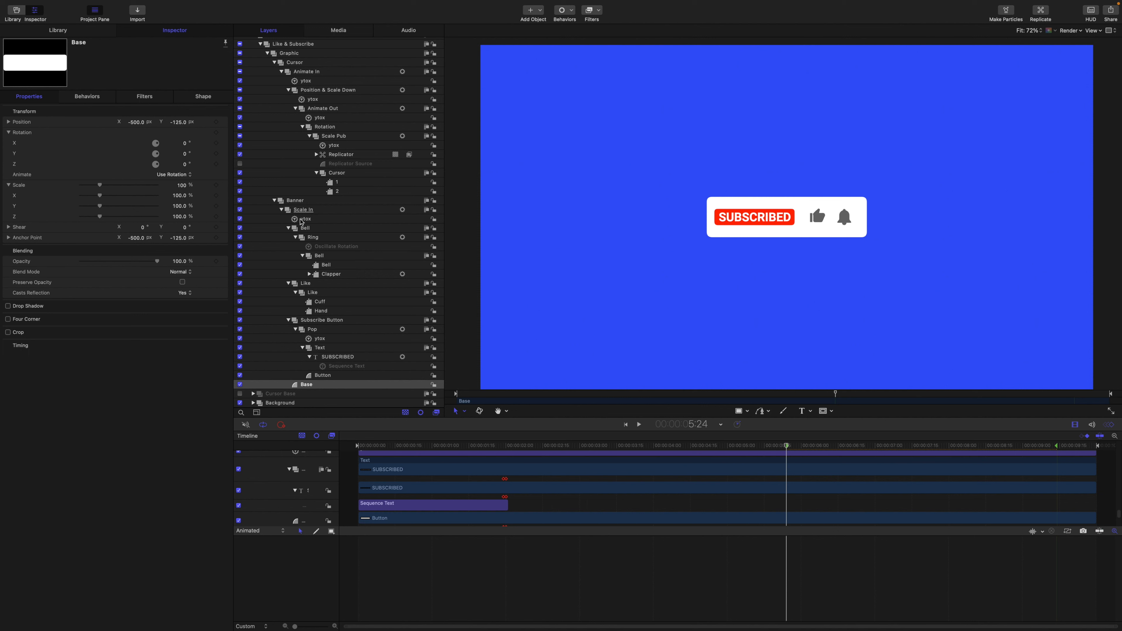
- Set the Base shape's anchor point X and position X both to 0
click(320, 388)
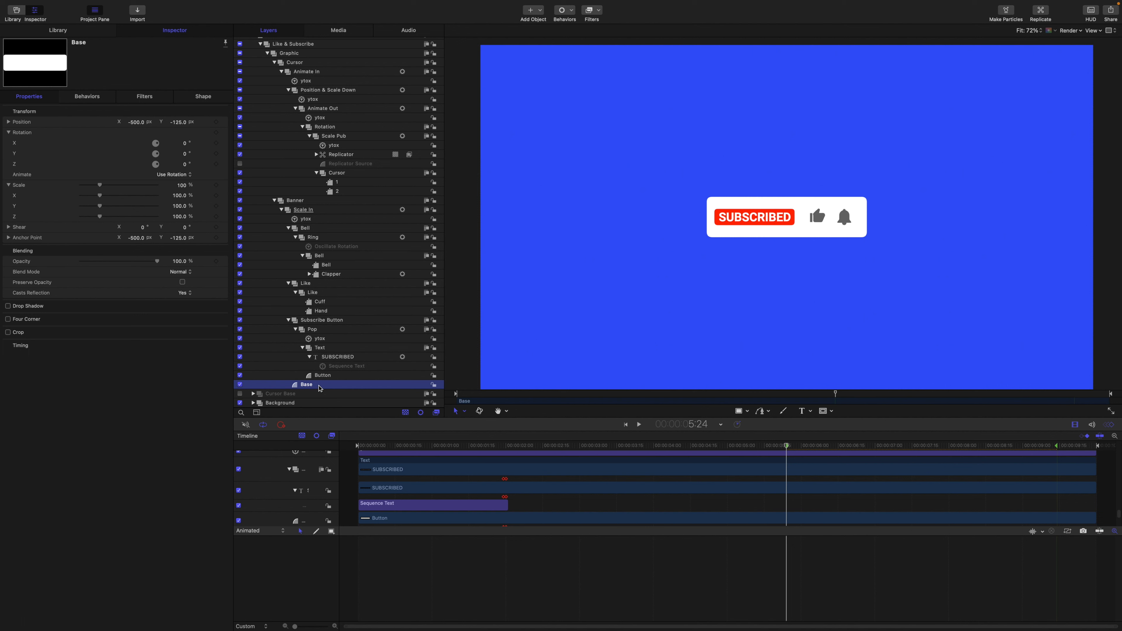
click(295, 202)
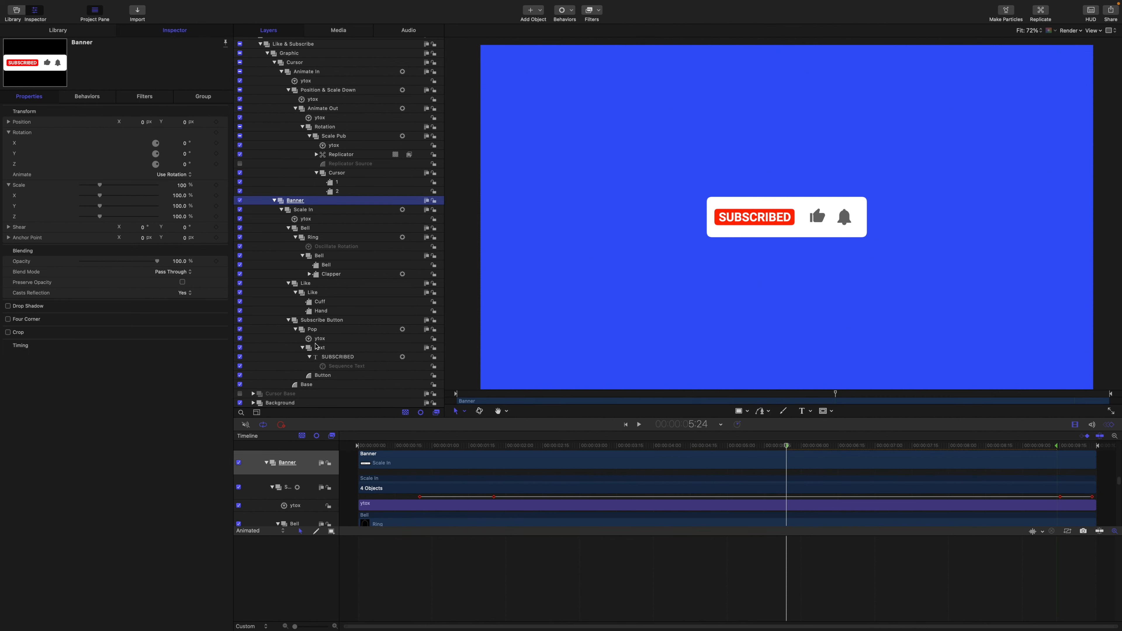
click(307, 385)
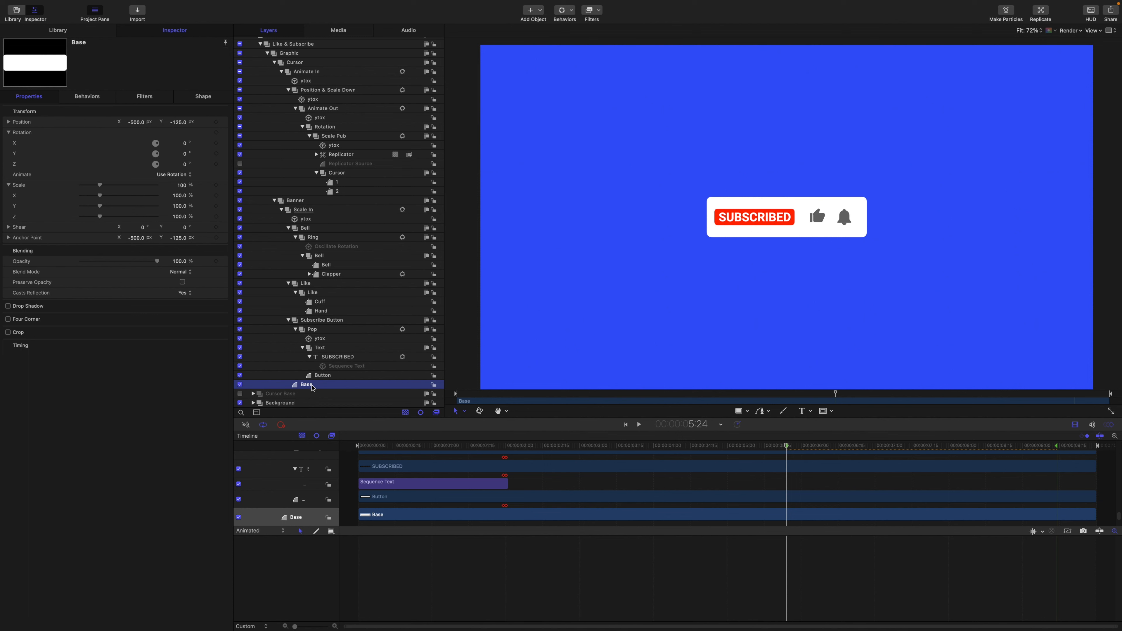
click(139, 237)
text(0)
key(Return)
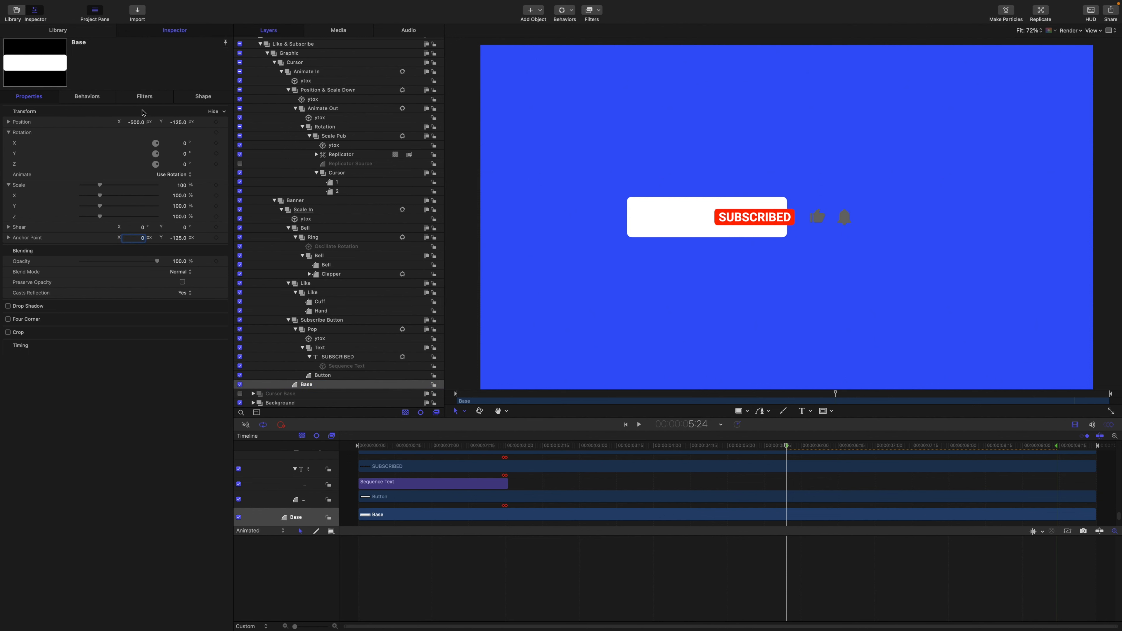
click(135, 122)
text(0)
key(Return)
- Check the overlay options for rulers and guides and place a vertical guide near the left edge of the canvas
click(1092, 31)
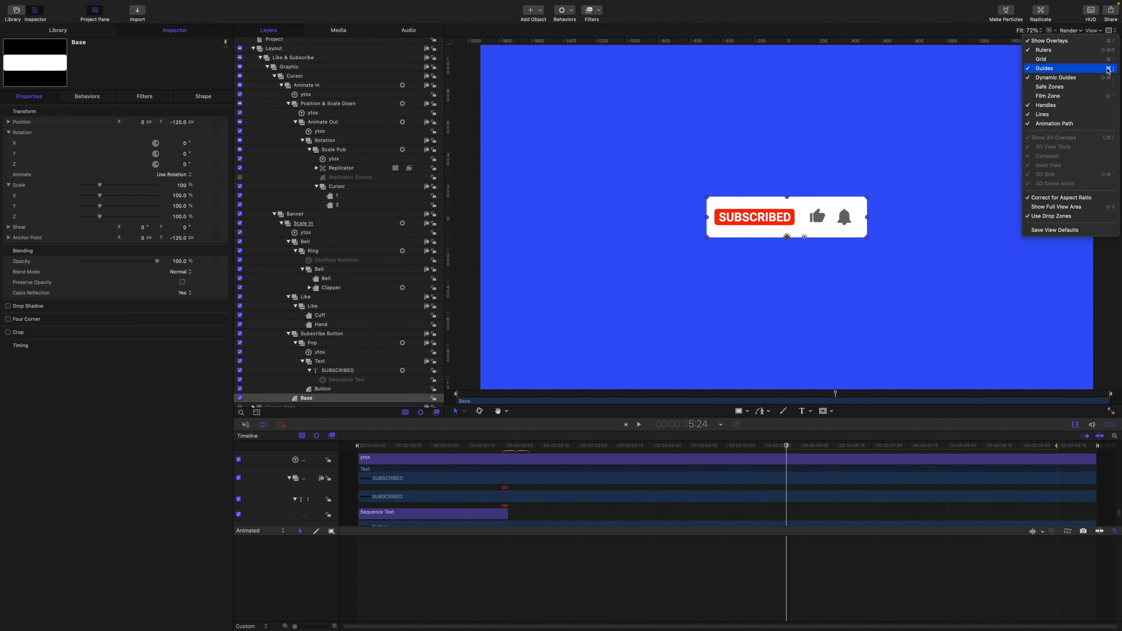
click(1093, 32)
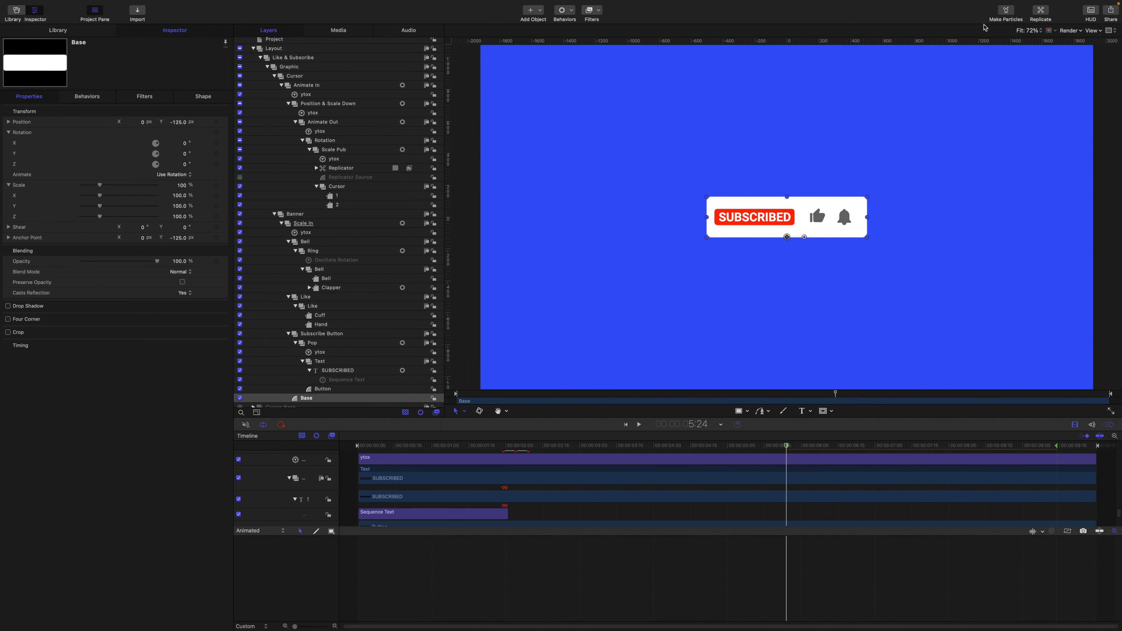
drag(450, 97, 530, 104)
- Collapse the Bell and Like groups inside Scale In and group the two together
click(309, 243)
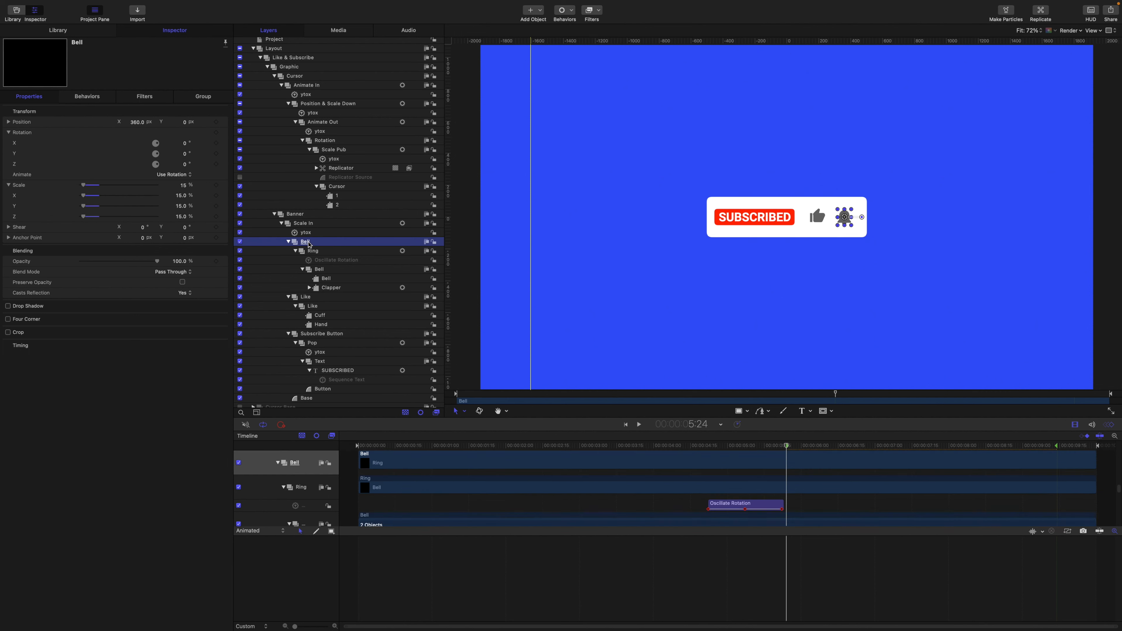
click(289, 242)
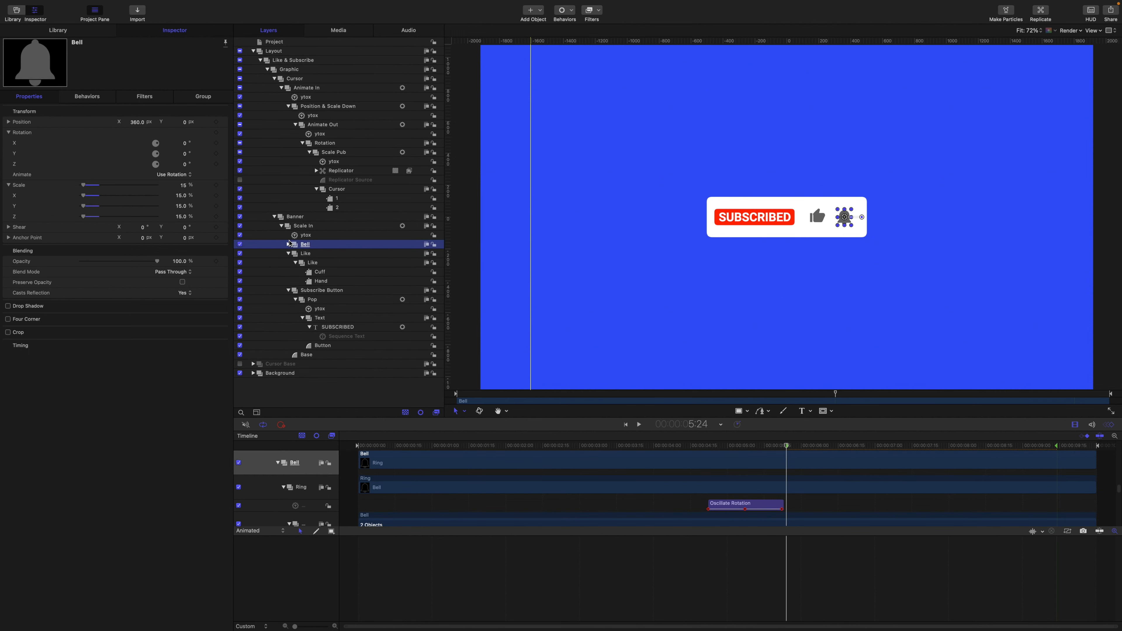
click(306, 254)
click(288, 254)
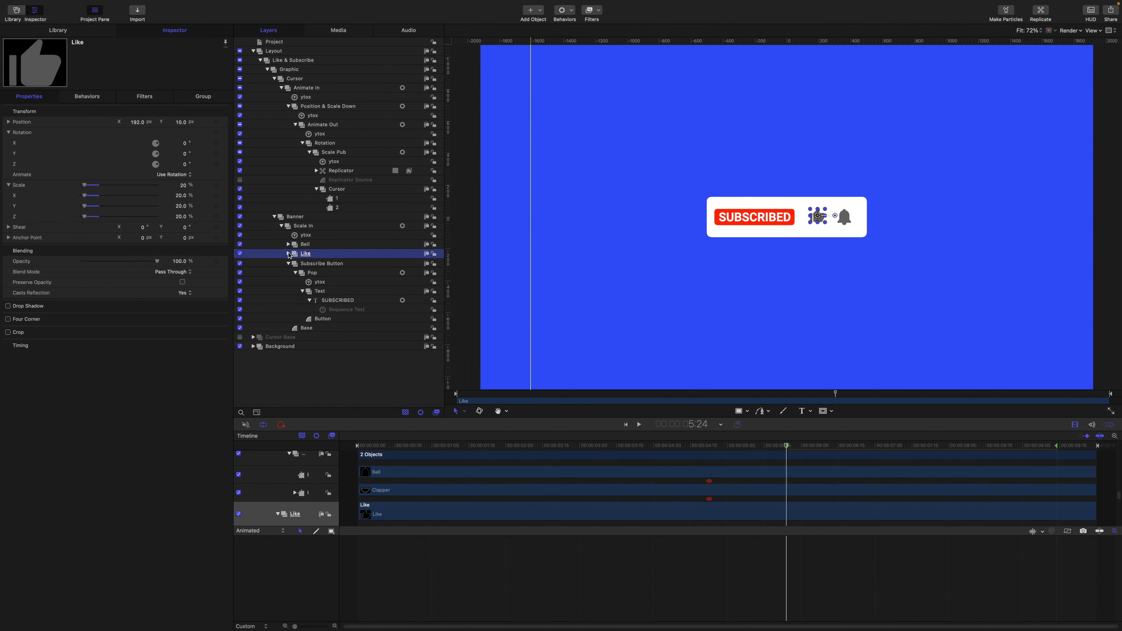
click(306, 246)
shift+click(306, 254)
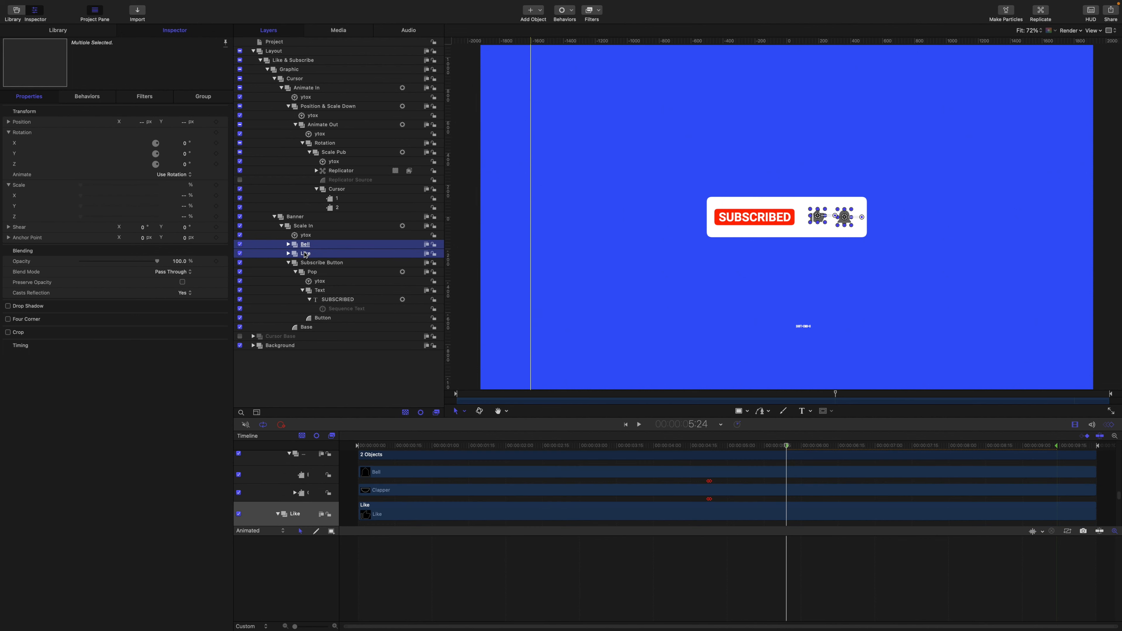
key(shift+super+g)
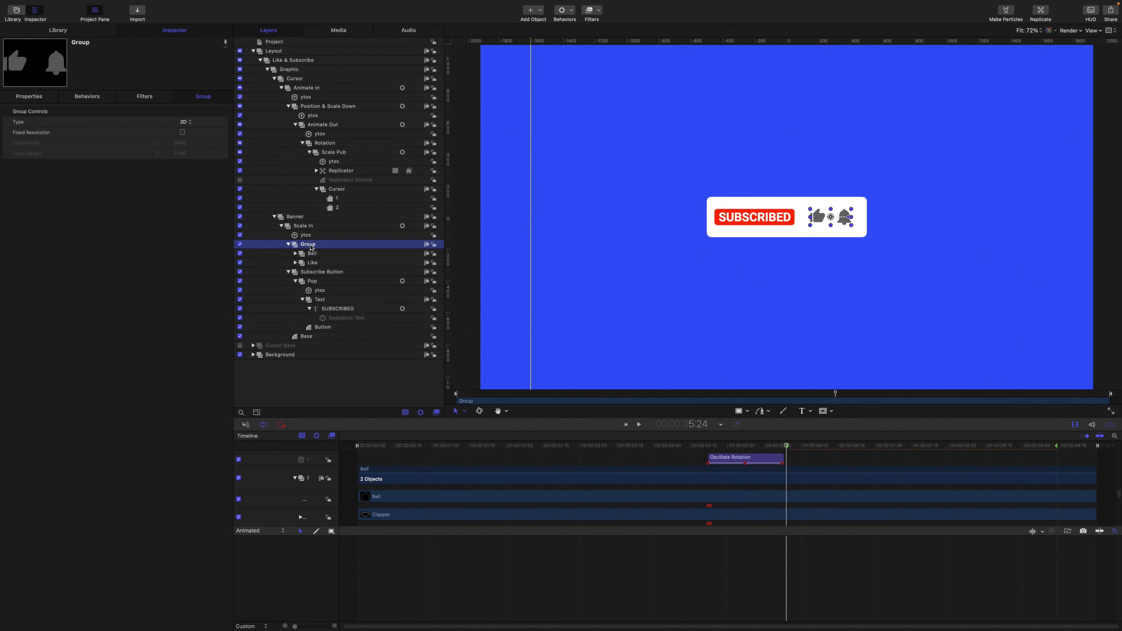
- Rename the new group holding the two icons as Bell & Like
double_click(311, 245)
text(Bell &)
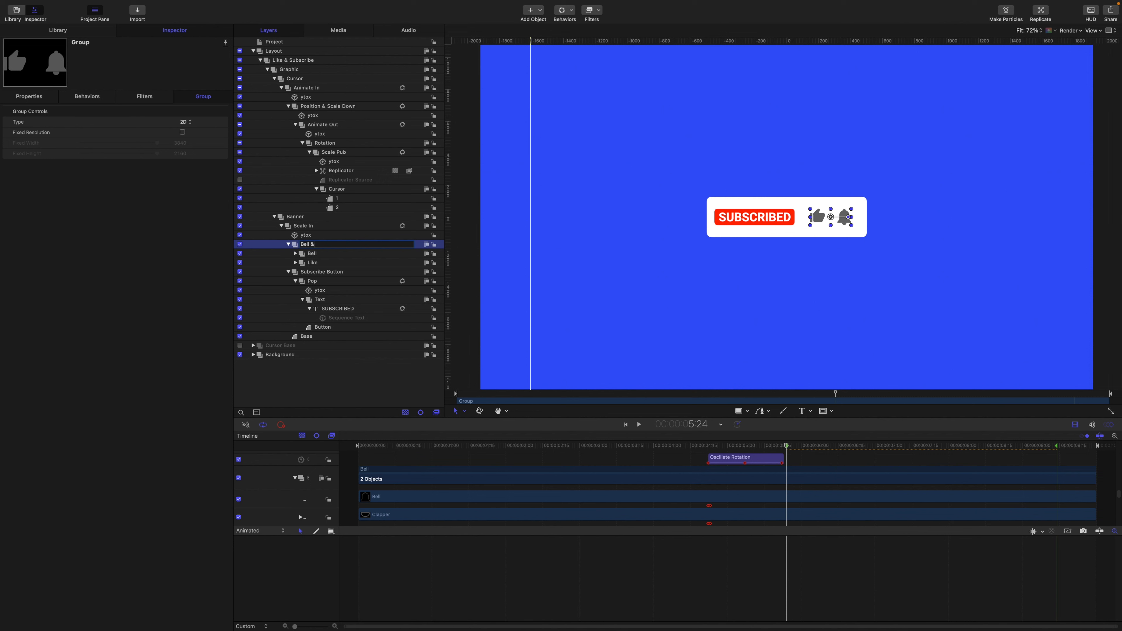
text( Like)
key(Return)
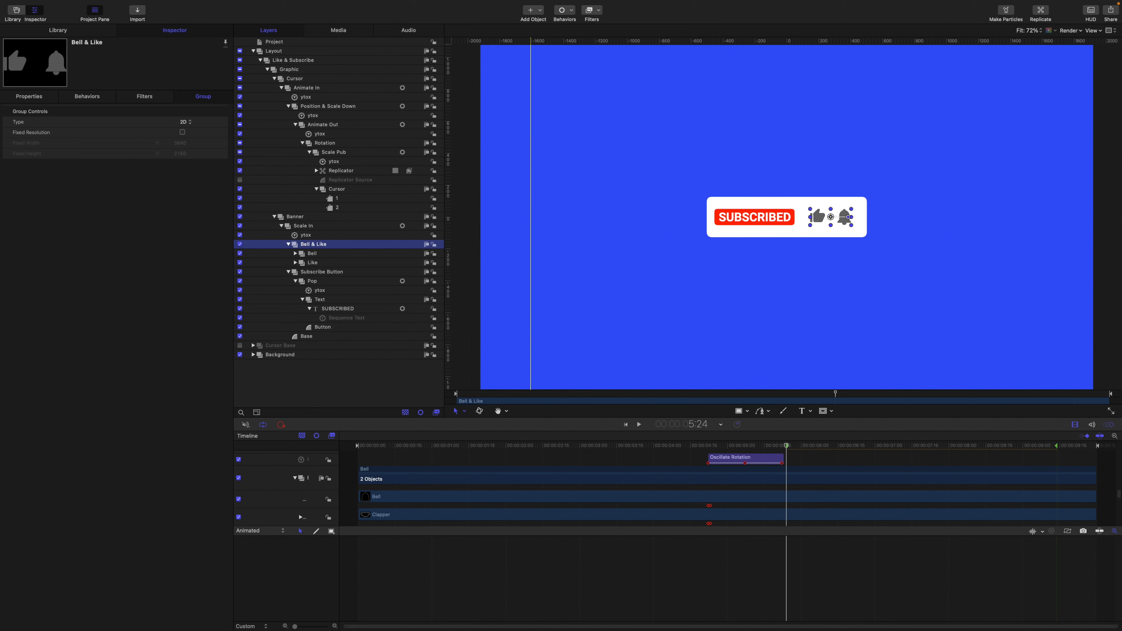
- Set the Bell & Like group's Y position to 0 px
click(28, 97)
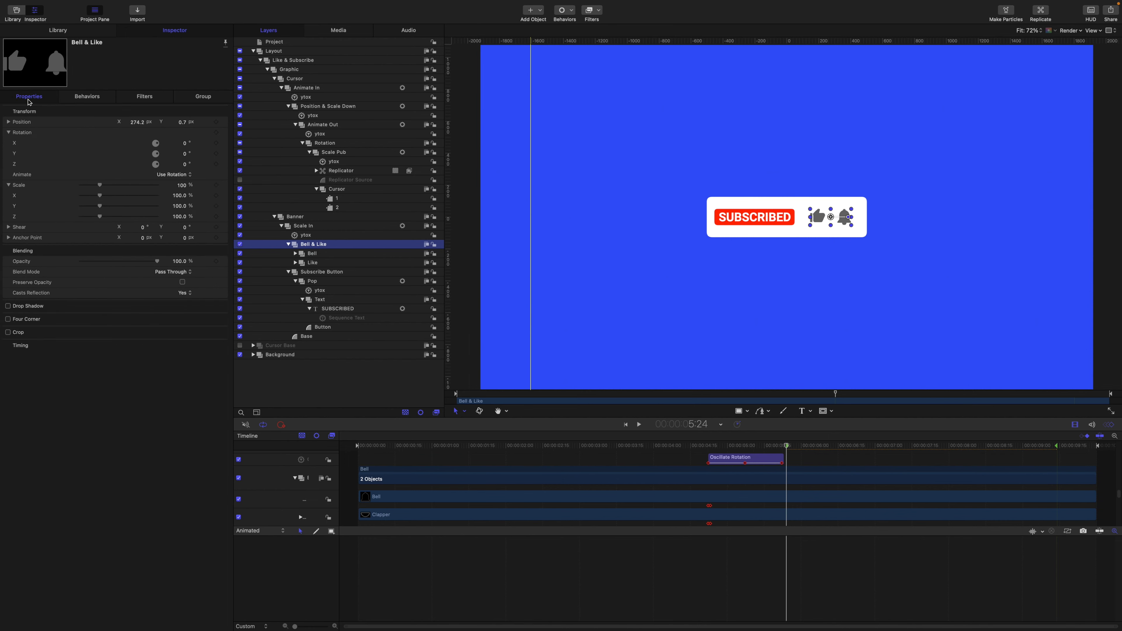
click(182, 124)
text(0)
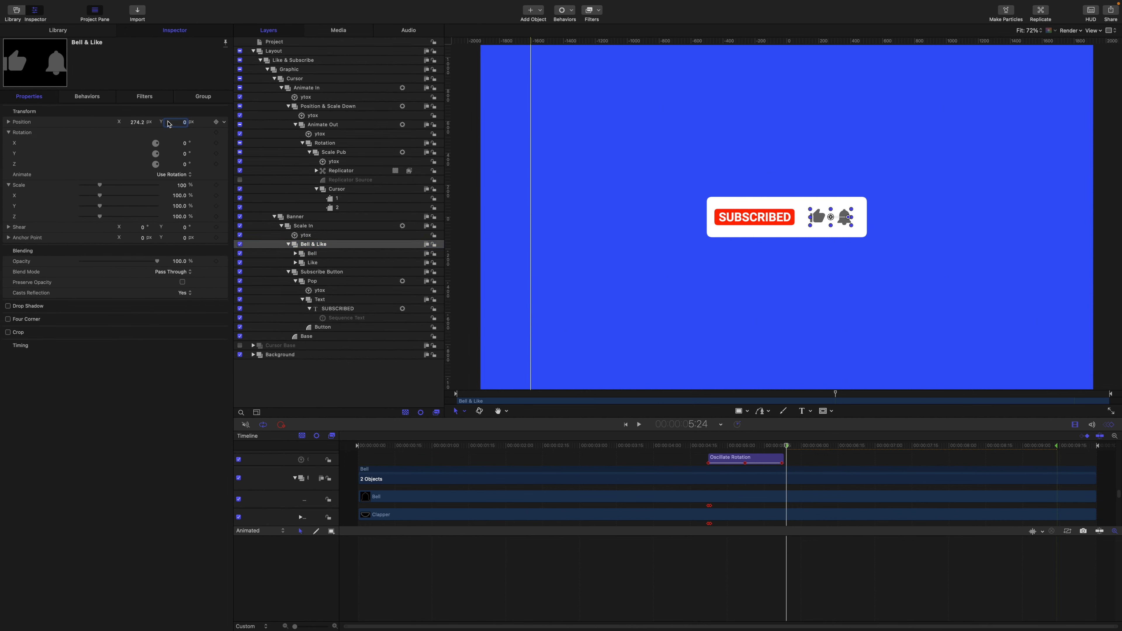
click(135, 122)
text(0)
key(Return)
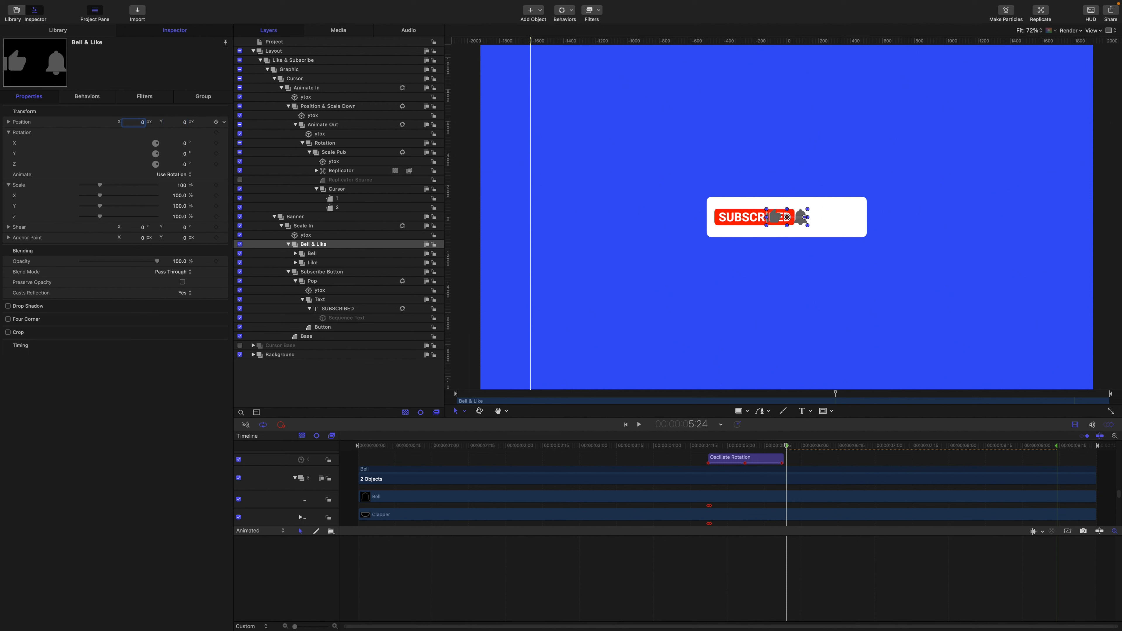
key(super+z)
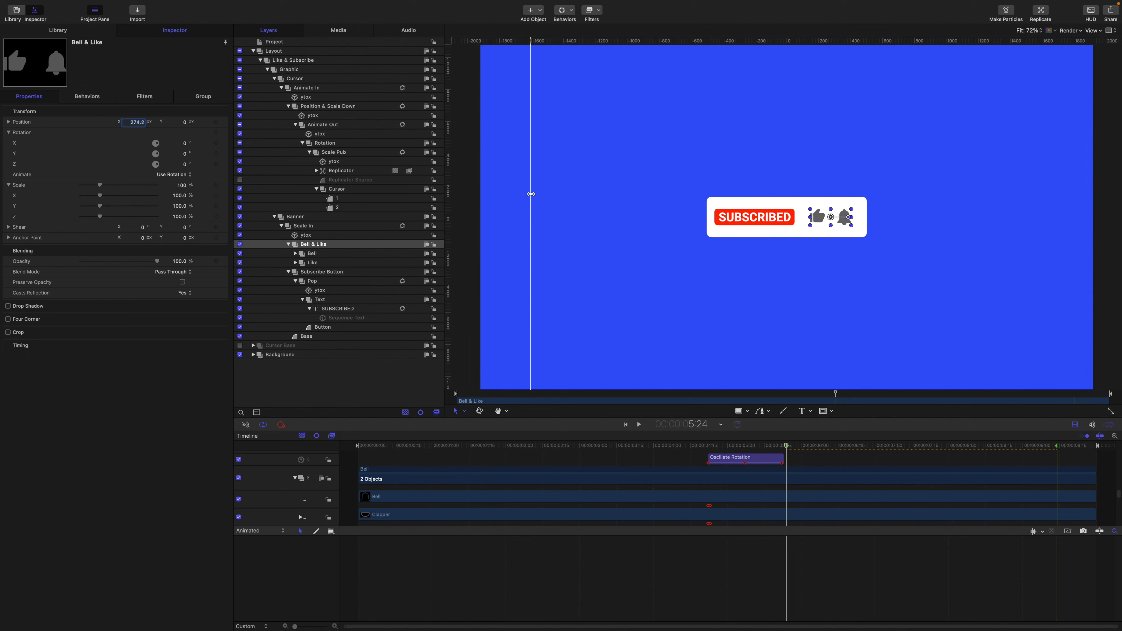
- Move the vertical guide to the left side of the thumbs-up icon and set the Bell & Like group's X position to 0
drag(531, 194, 809, 255)
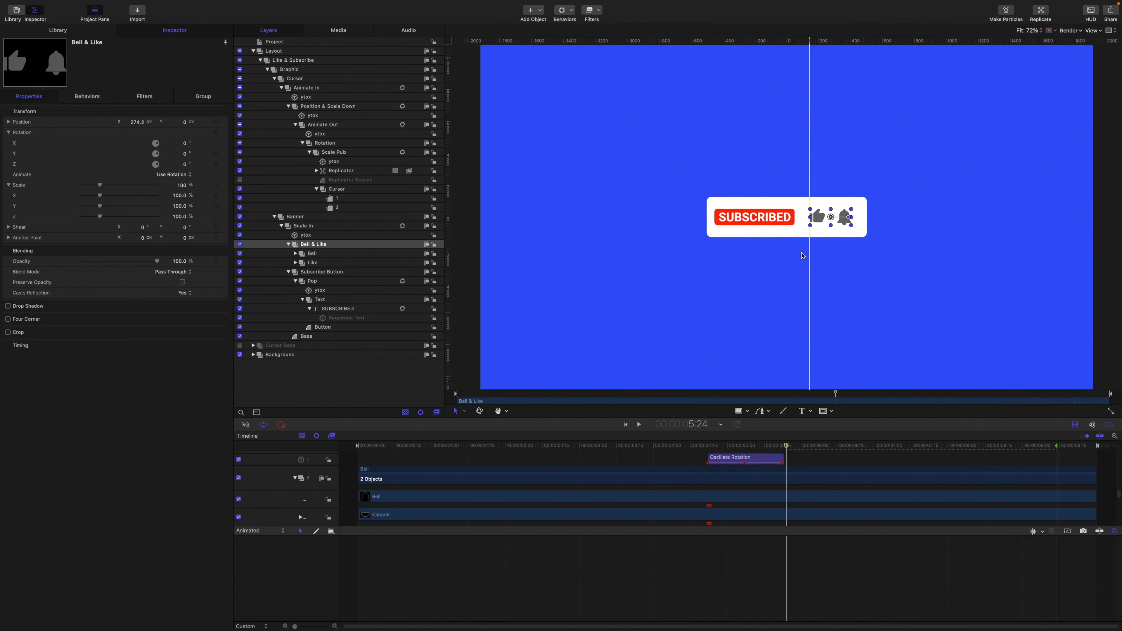
click(137, 122)
text(0)
key(Return)
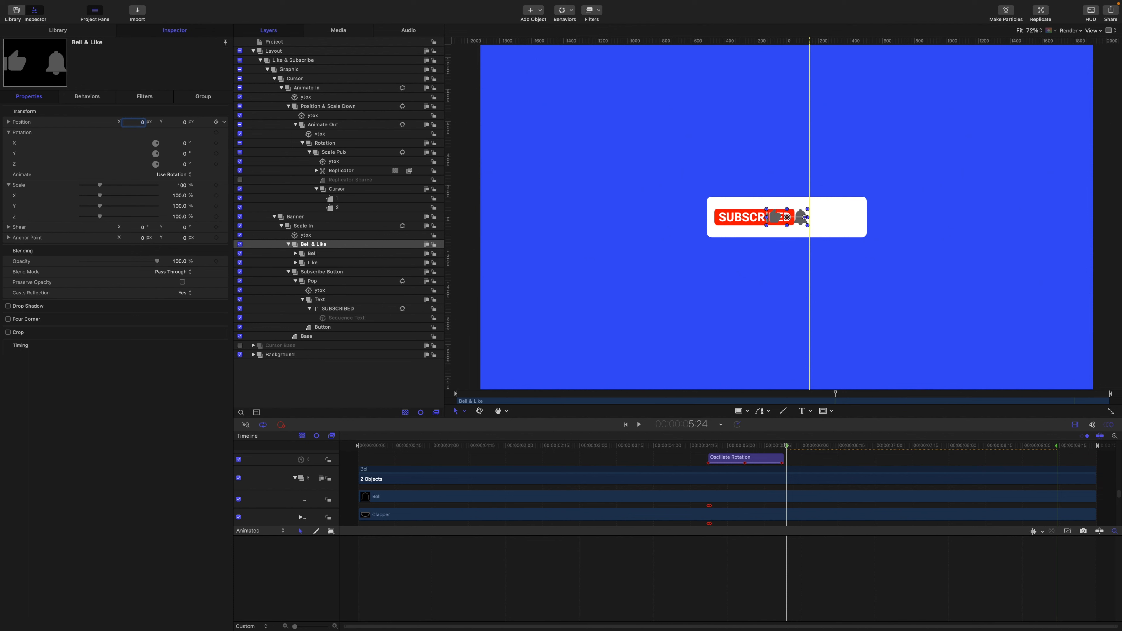
- Add a Link parameter behavior to the X position of the Bell & Like group
click(9, 122)
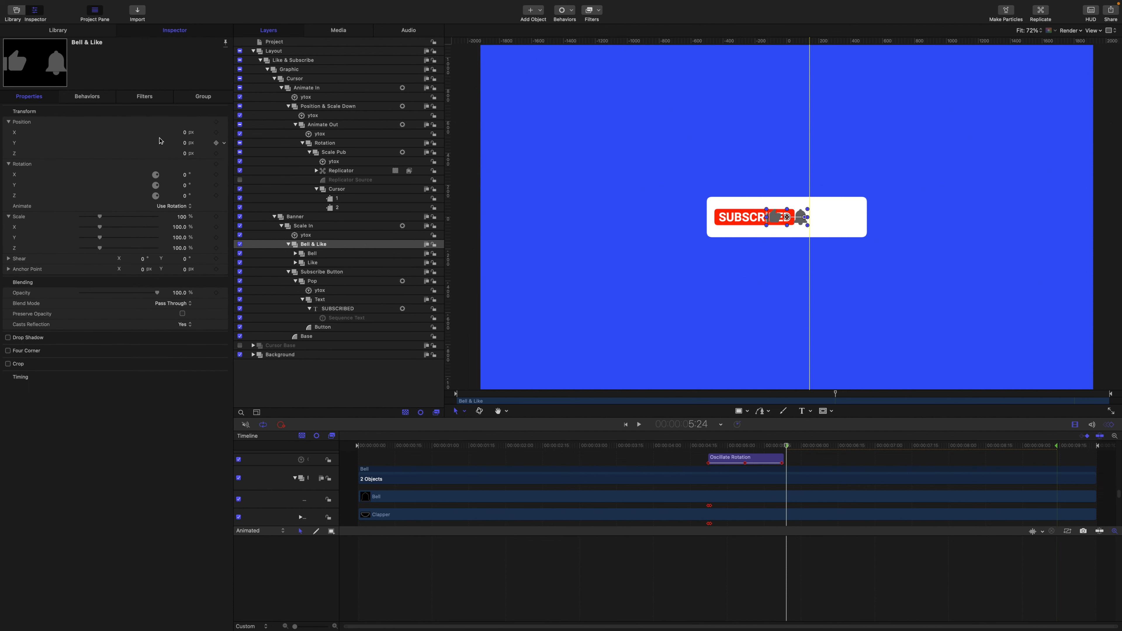
click(224, 133)
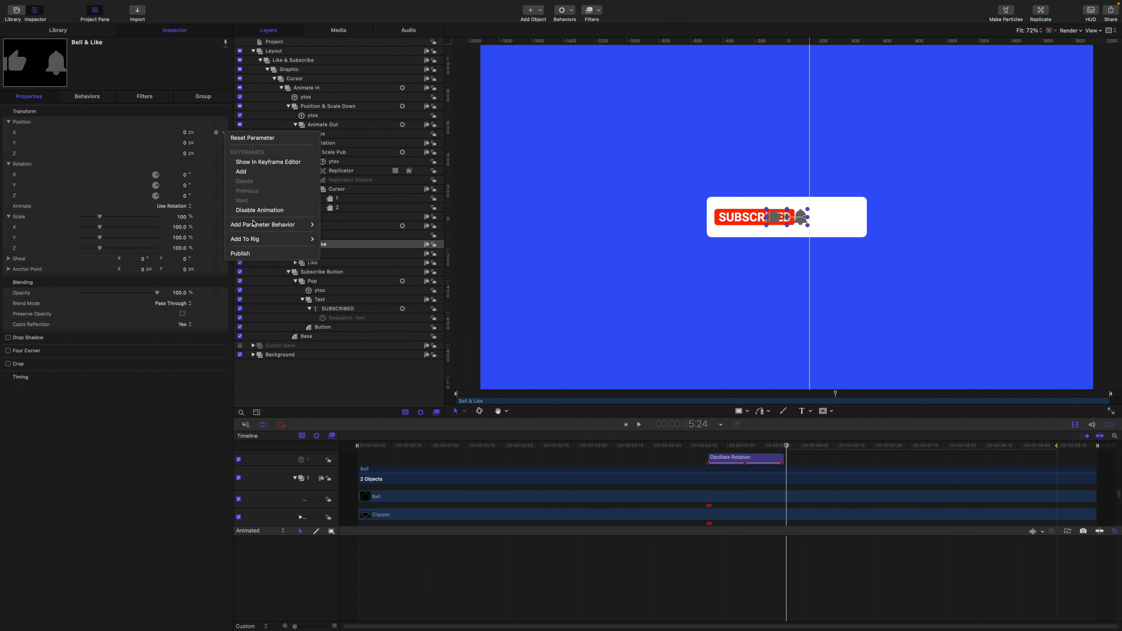
mouse_move(300, 224)
click(343, 262)
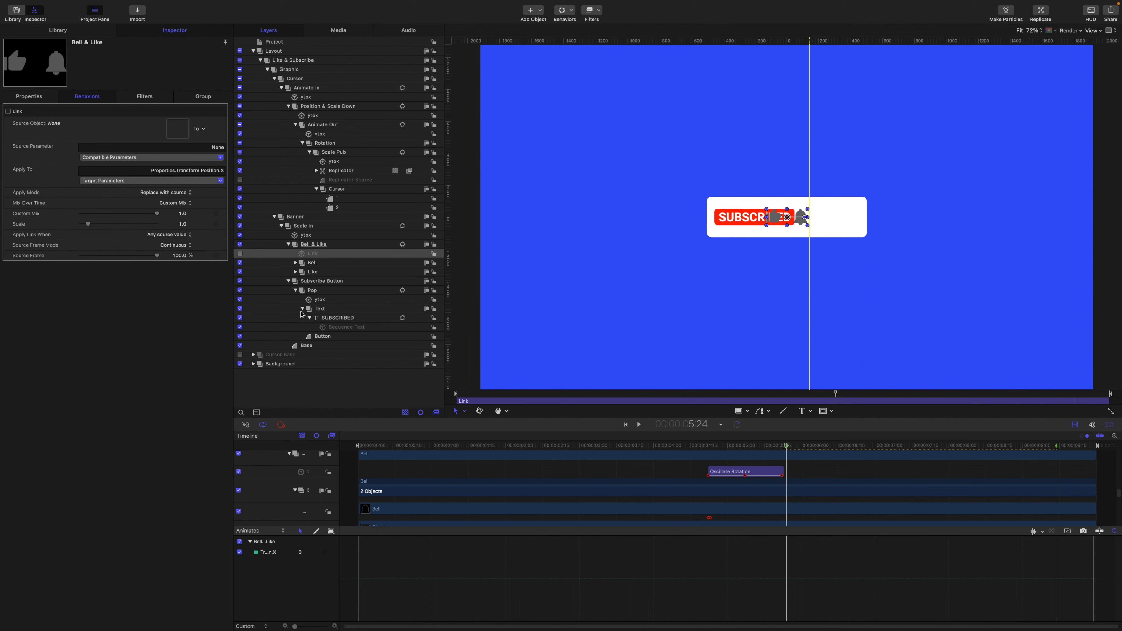
- Assign the Base shape as the source object of the Bell & Like group's Link behavior
click(304, 347)
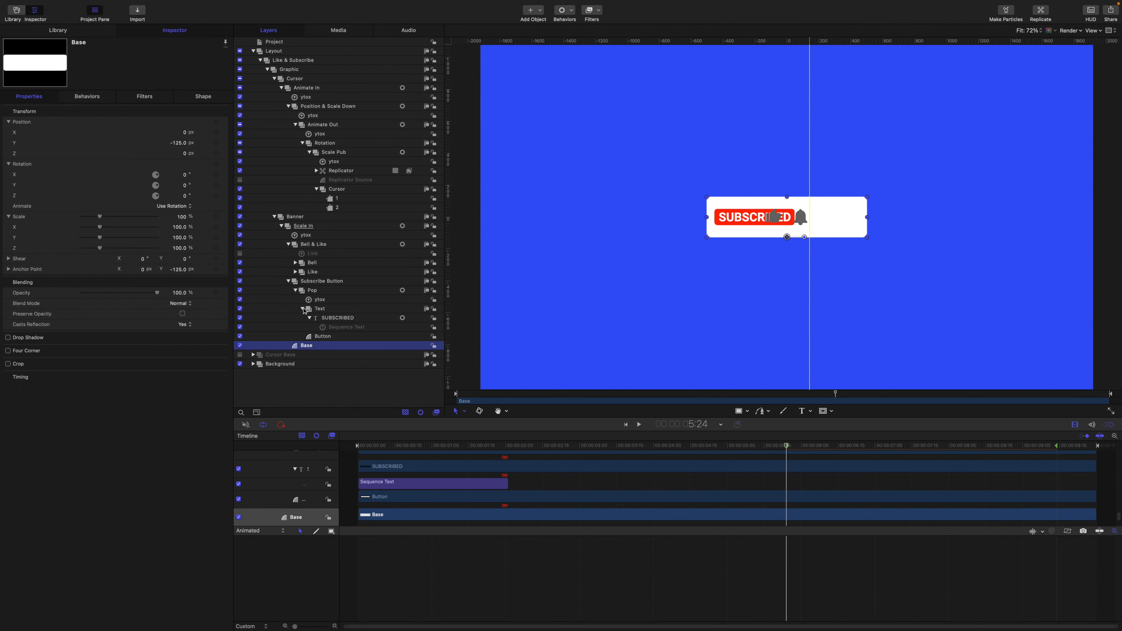
click(311, 255)
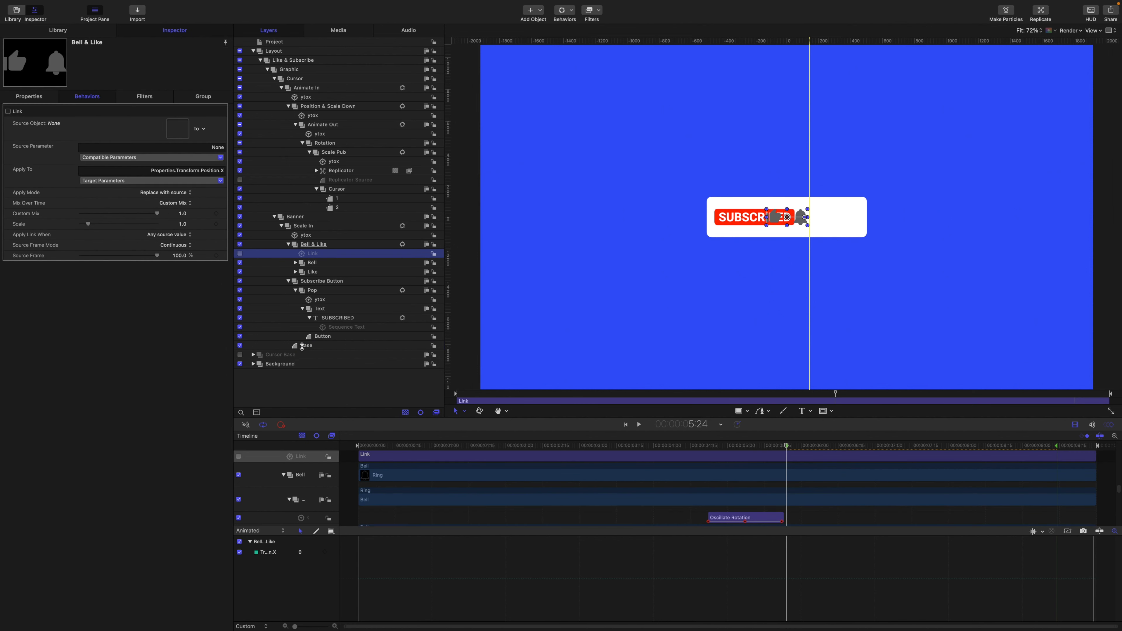
drag(304, 347, 175, 132)
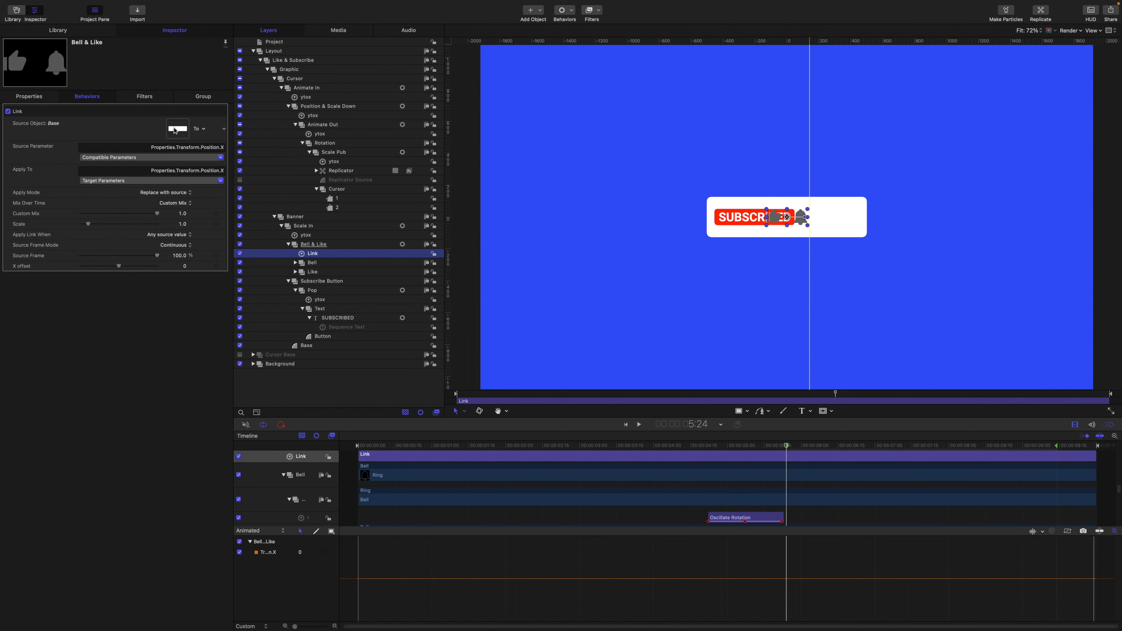
- Set the link's source parameter to the Base's right edge with an edge offset of -226.1, lining the icons up with the guide
click(176, 157)
mouse_move(177, 167)
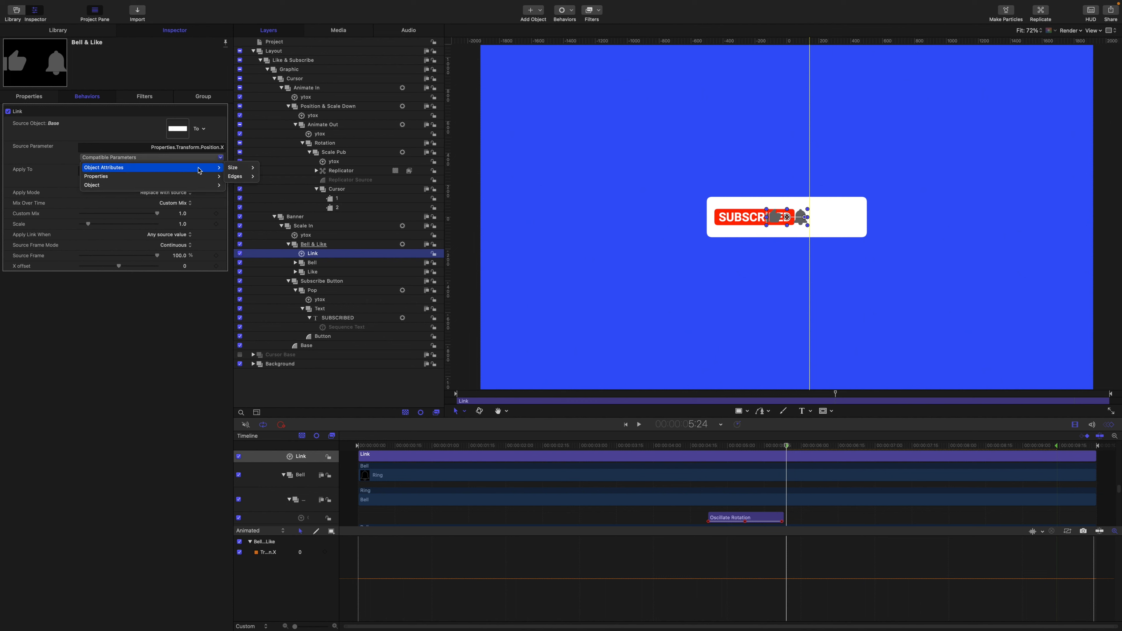
mouse_move(245, 177)
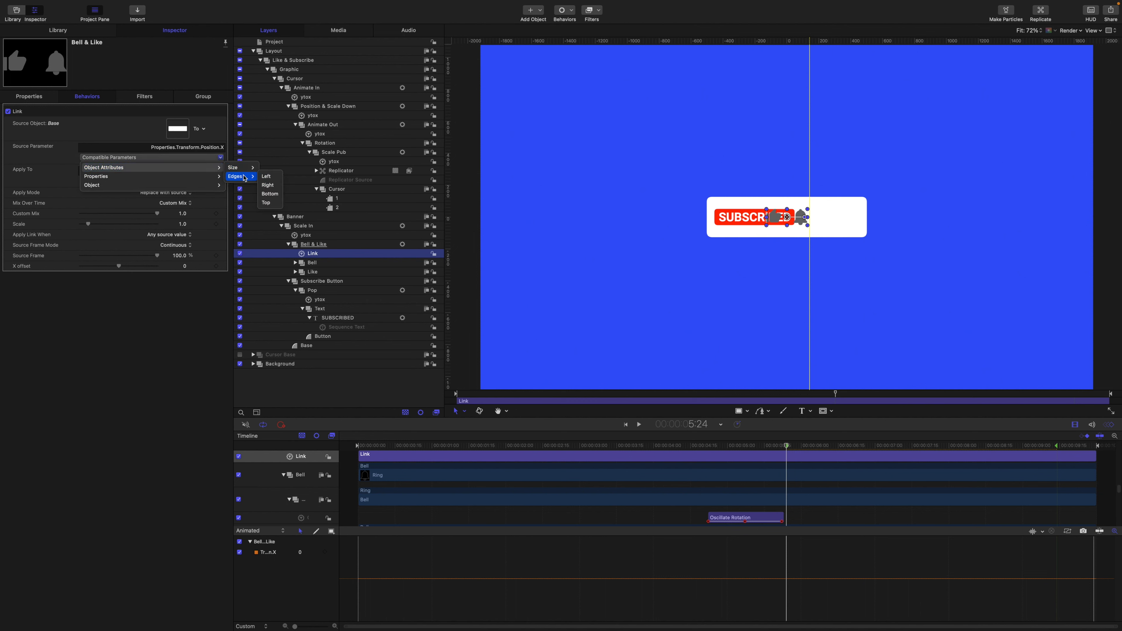
click(267, 185)
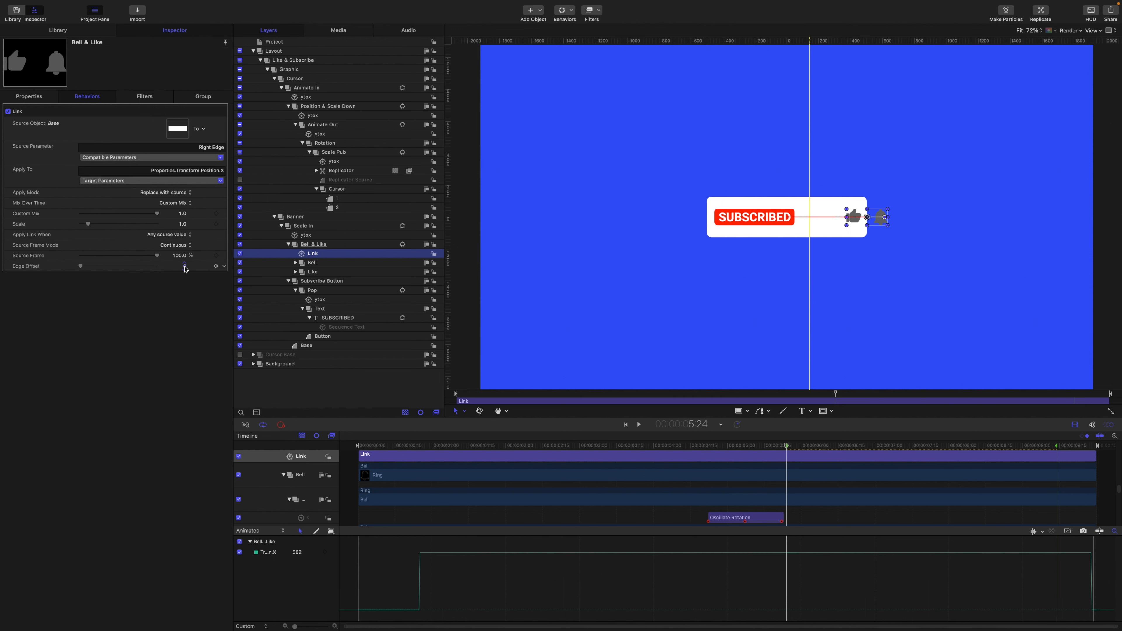
drag(185, 269, 84, 269)
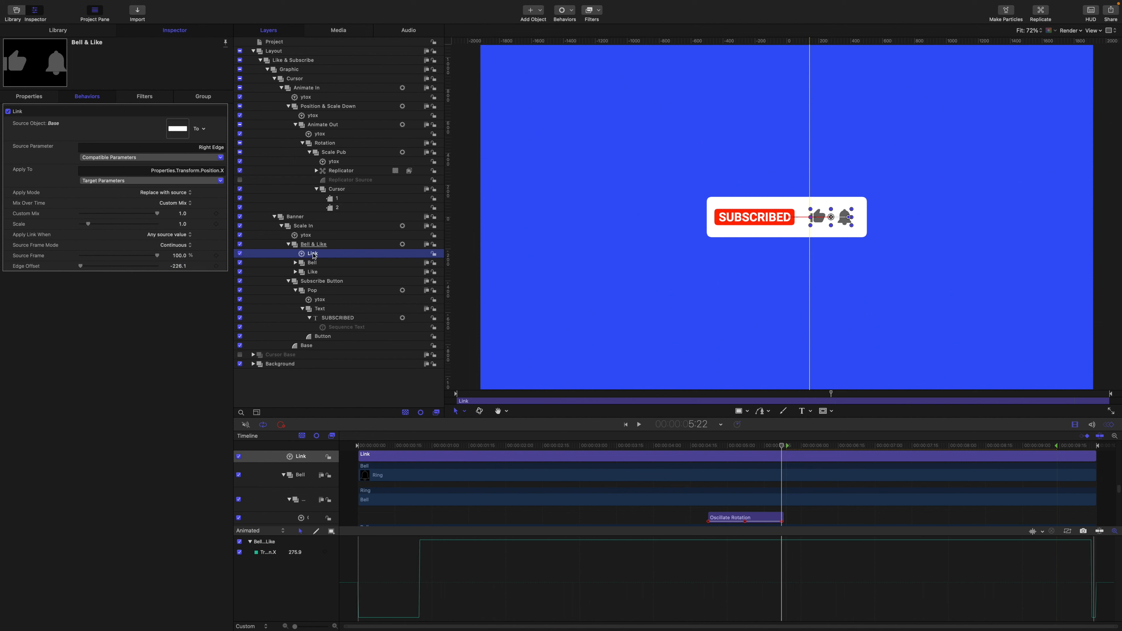
- Rename the Link behavior on the Bell & Like group as Edge right
double_click(313, 253)
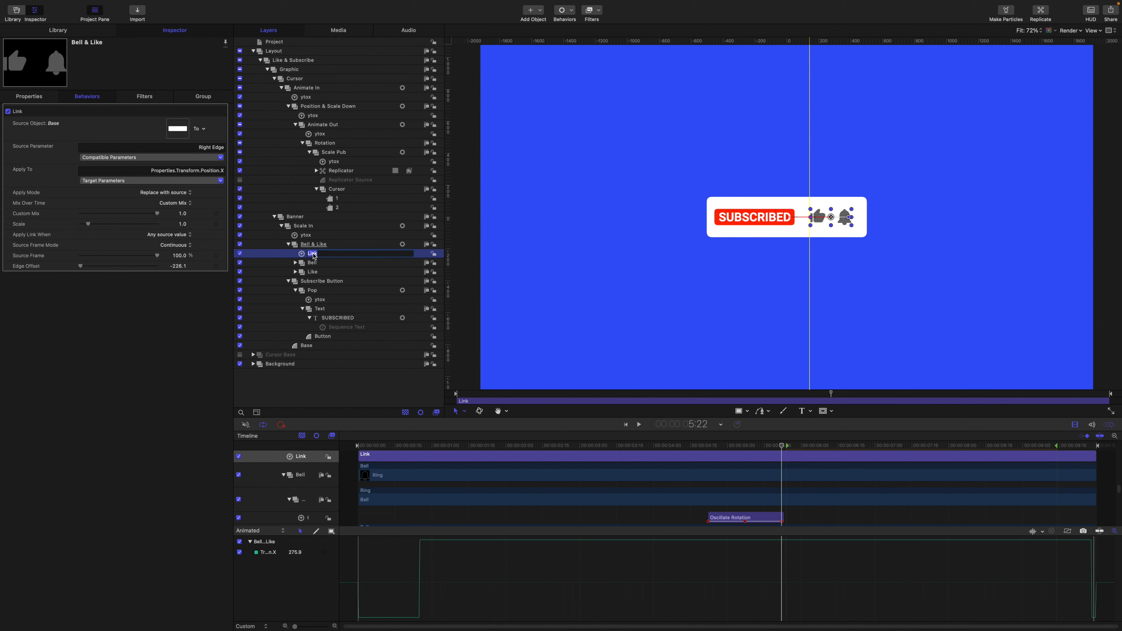
text(Edge right)
key(Return)
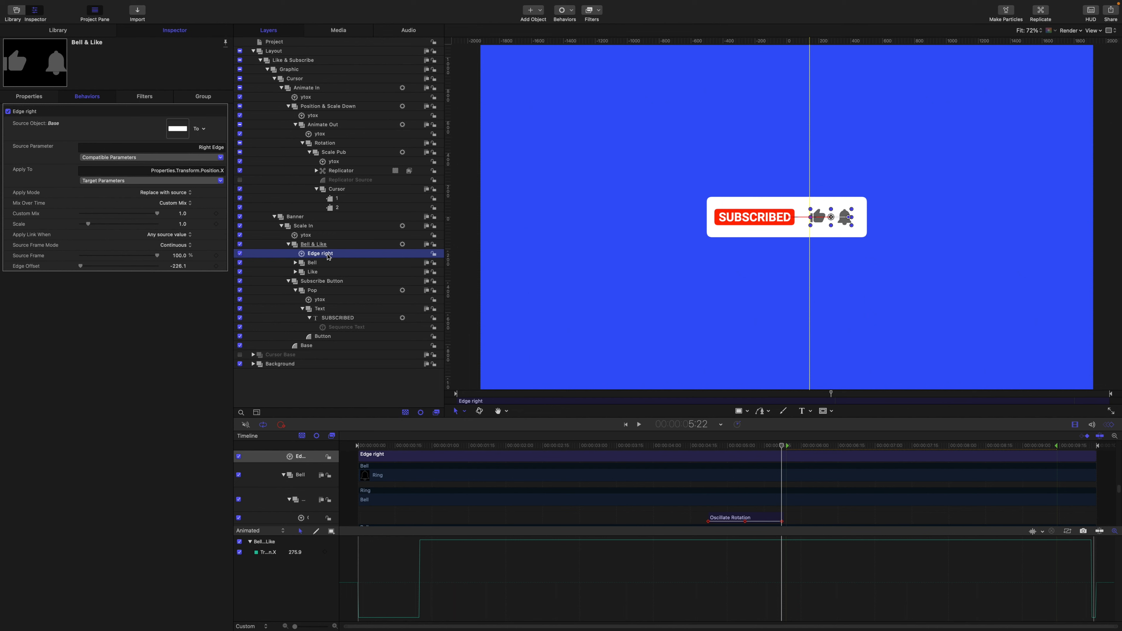
- Collapse the Bell & Like and Pop groups, and move the vertical guide to the Subscribe Button's right edge
click(288, 244)
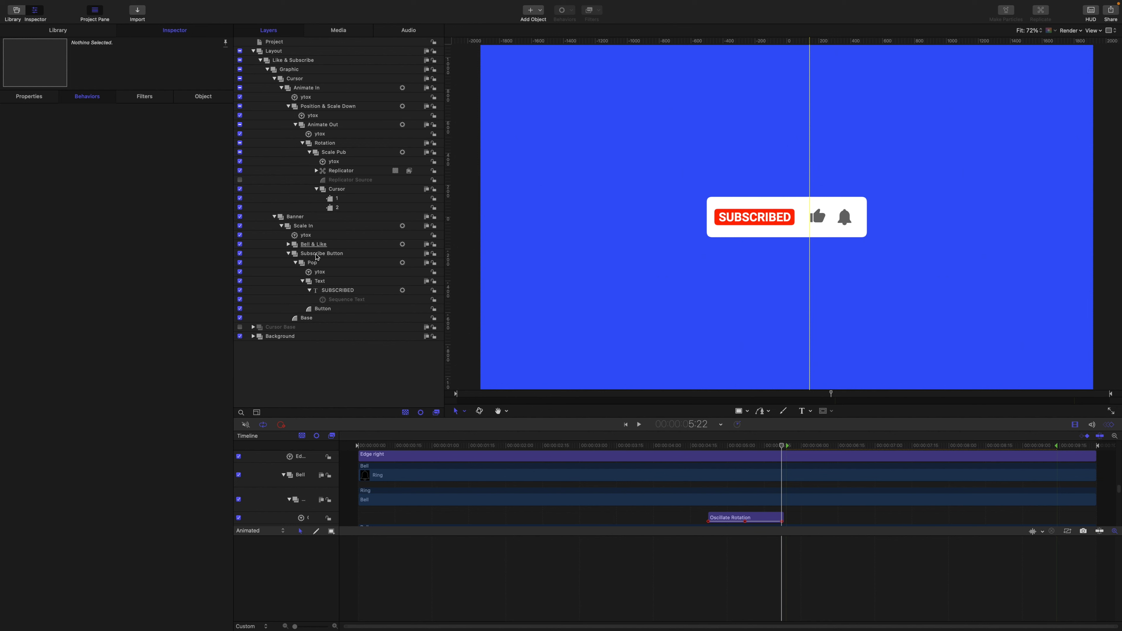
click(317, 257)
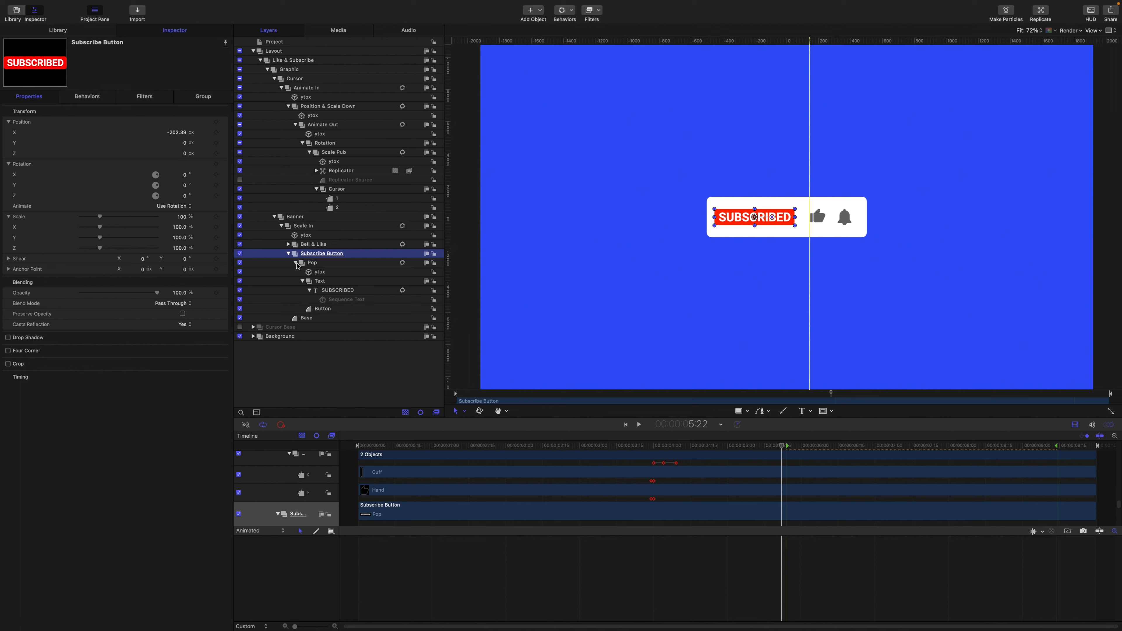
click(296, 263)
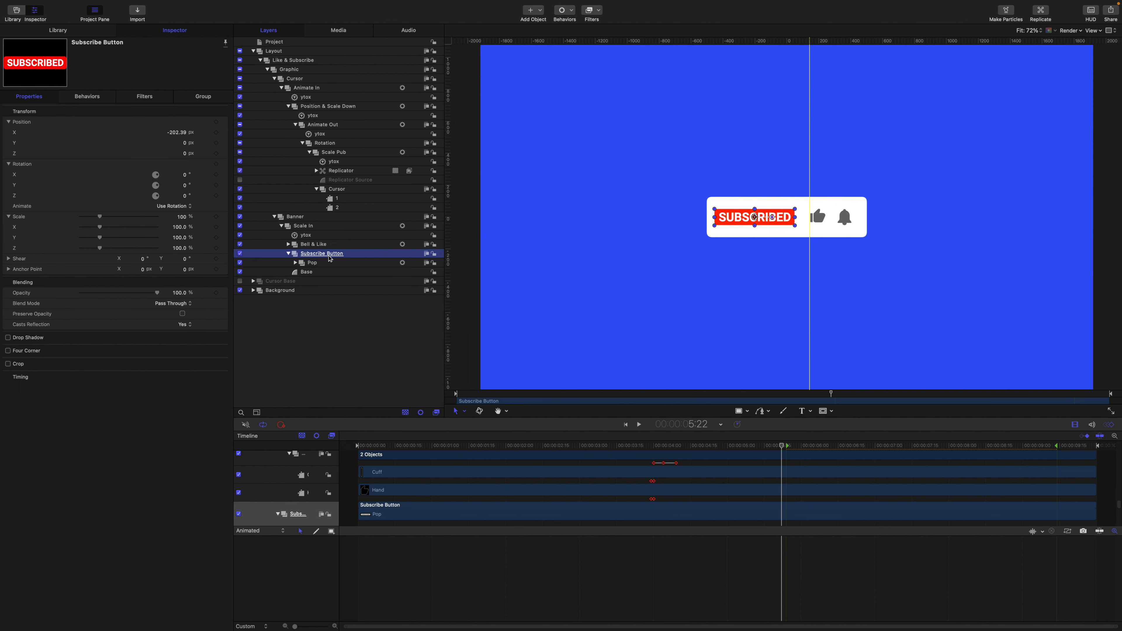
drag(810, 286, 795, 288)
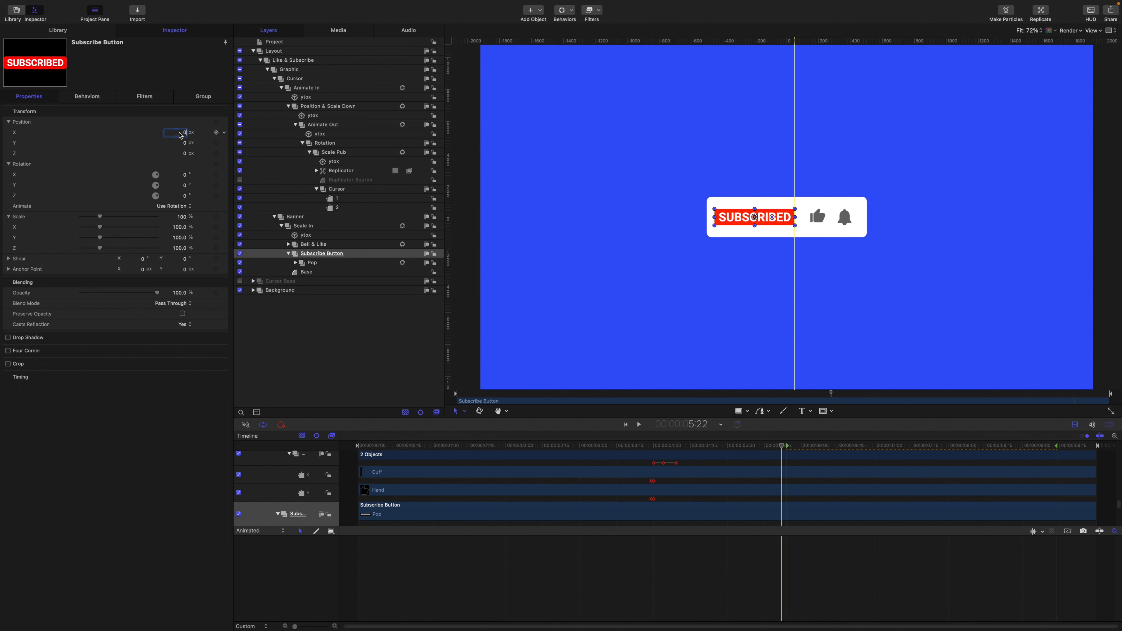
- Reset the Subscribe Button group's X position to 0 and add a Link parameter behavior to that parameter
text(0)
key(Return)
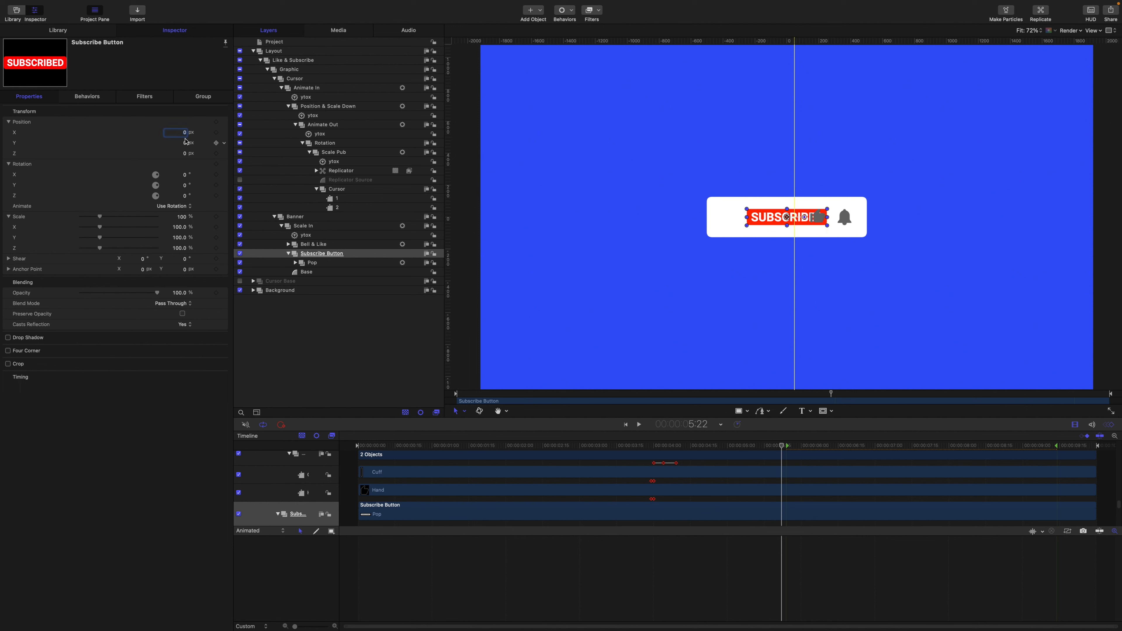
click(224, 132)
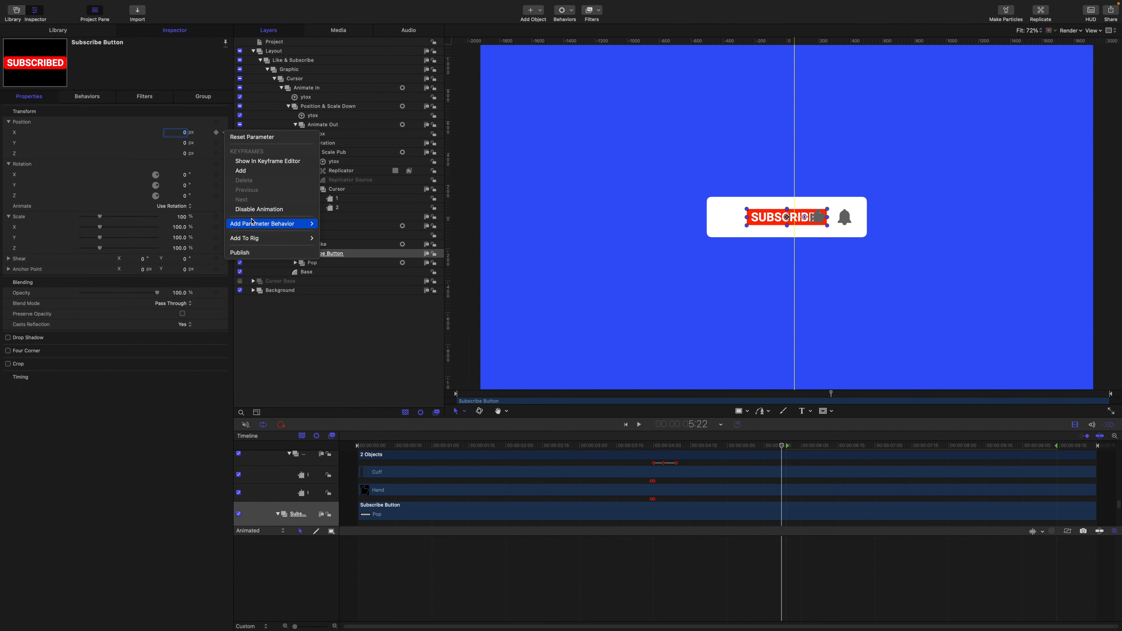
mouse_move(255, 223)
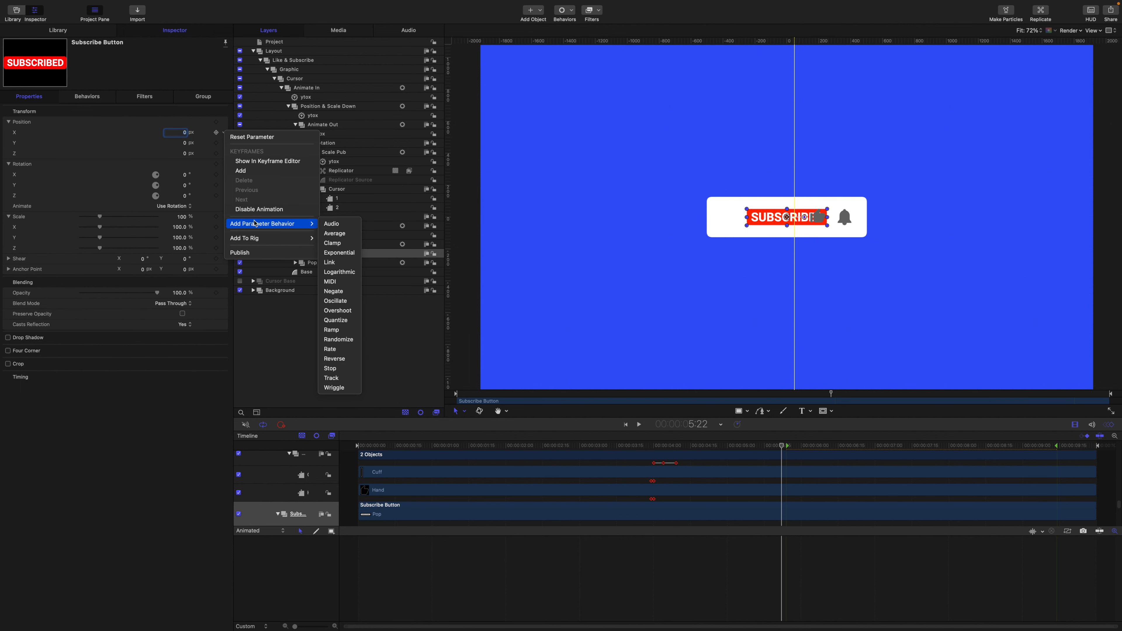
click(335, 262)
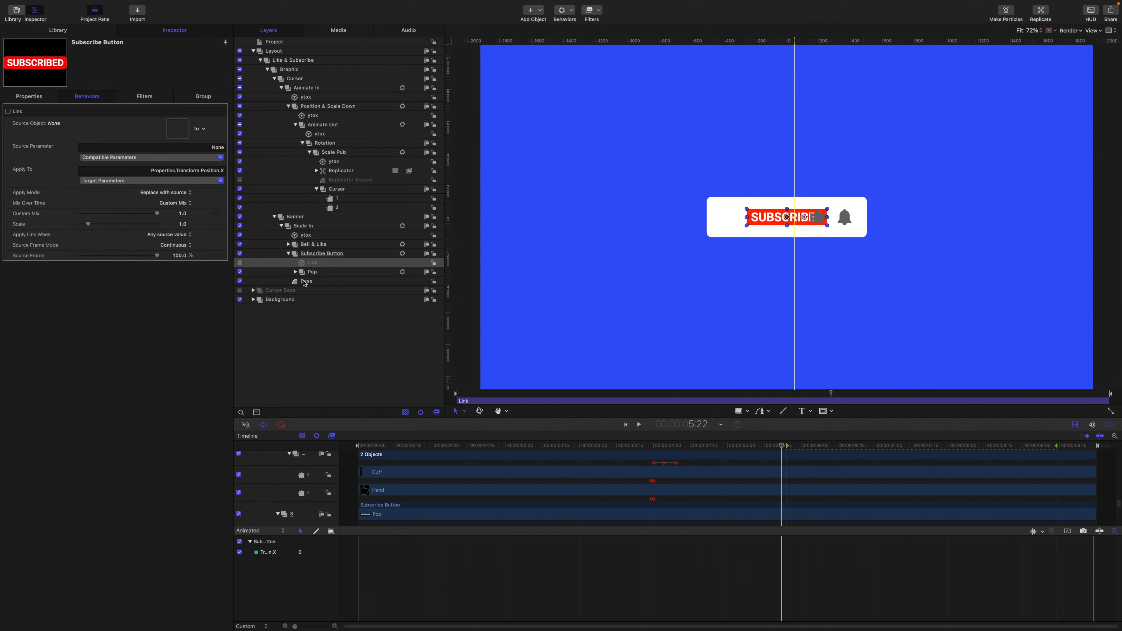
- Assign the Base shape as the Subscribe Button link's source object and use its left edge as the source parameter
drag(304, 284, 181, 128)
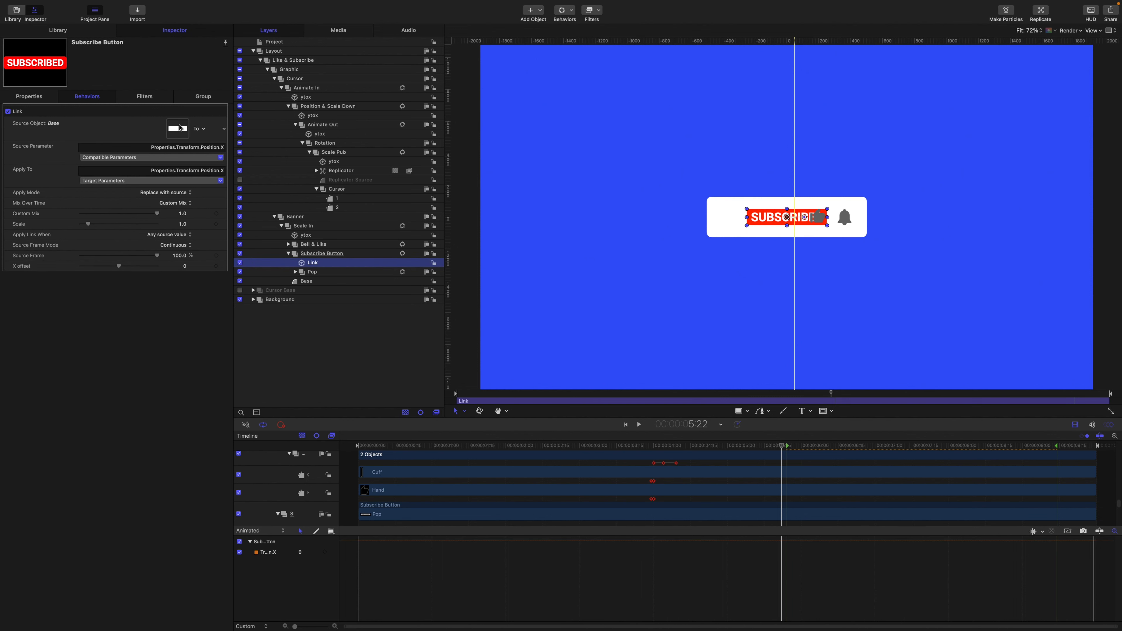
click(197, 157)
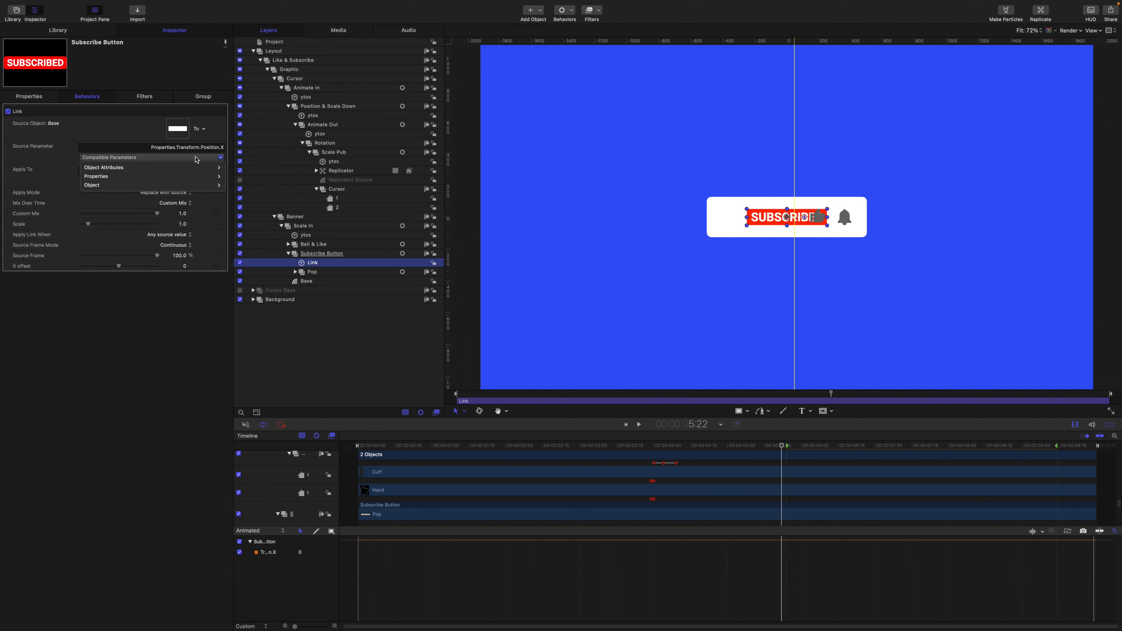
mouse_move(194, 168)
mouse_move(238, 178)
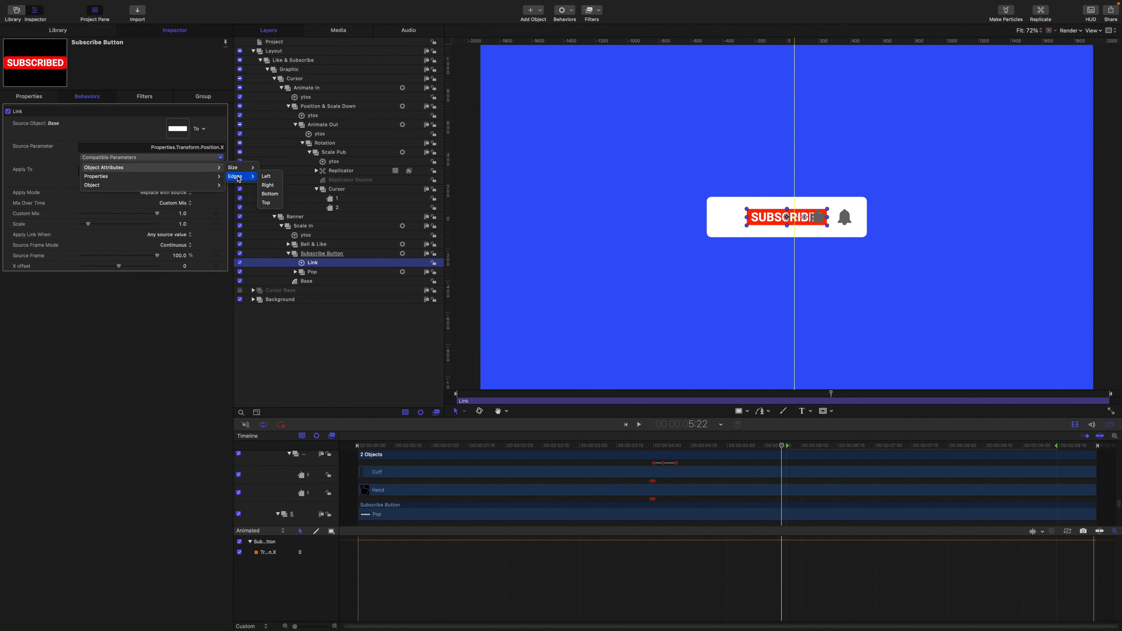
click(268, 177)
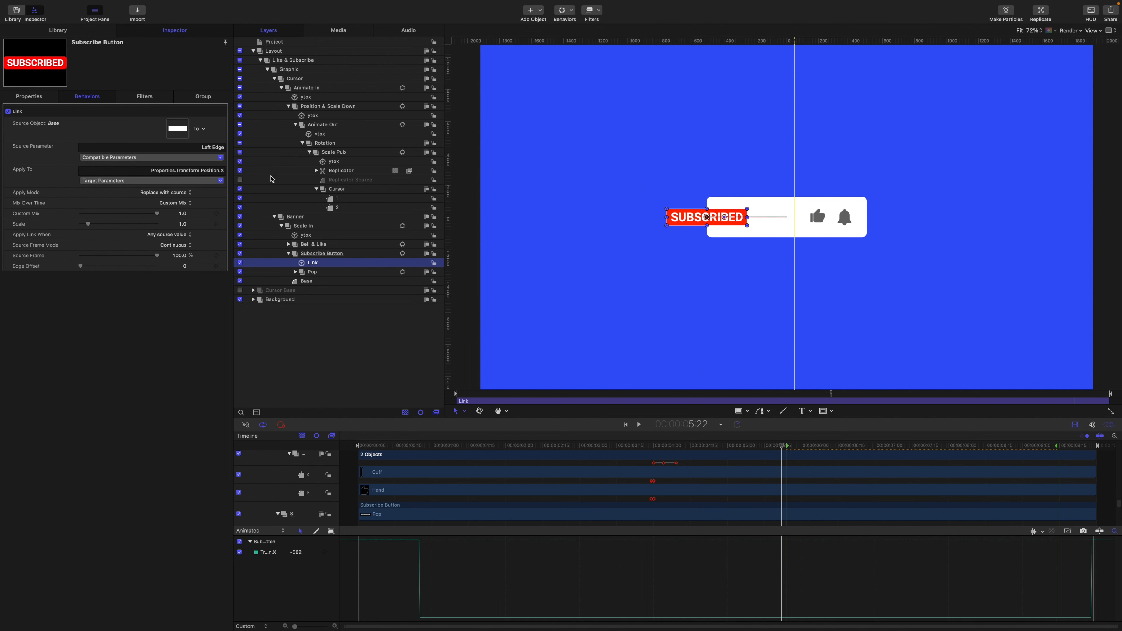
- Rename the Subscribe Button's Link behavior as edge left and set its edge offset to 299, lining the button up with the guide
double_click(314, 263)
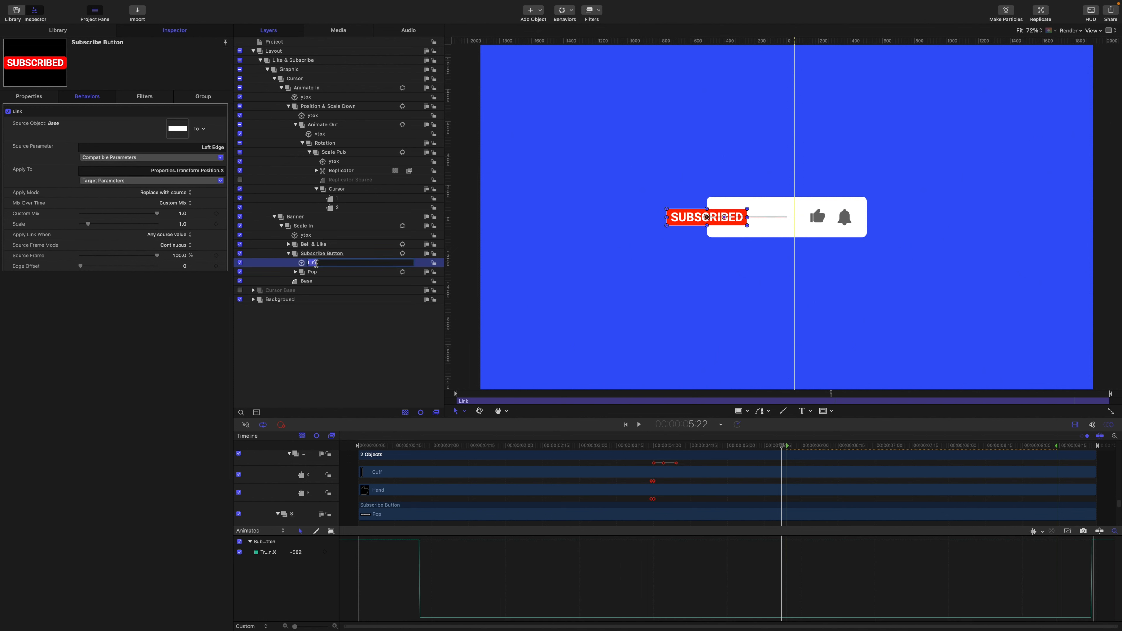
text(edge left)
key(Return)
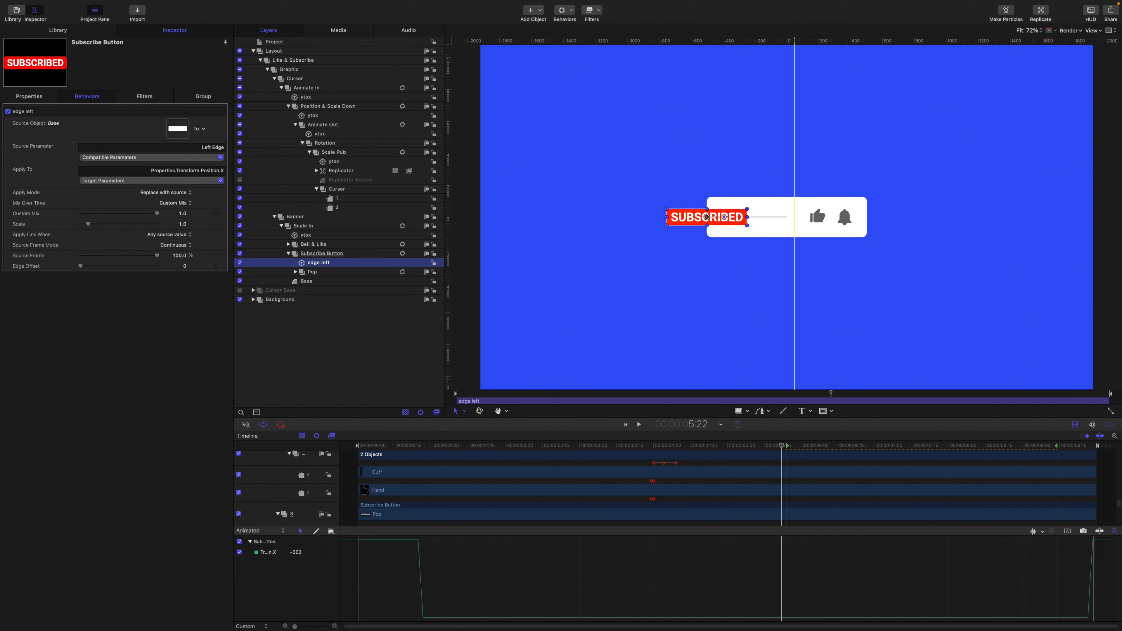
drag(189, 266, 185, 268)
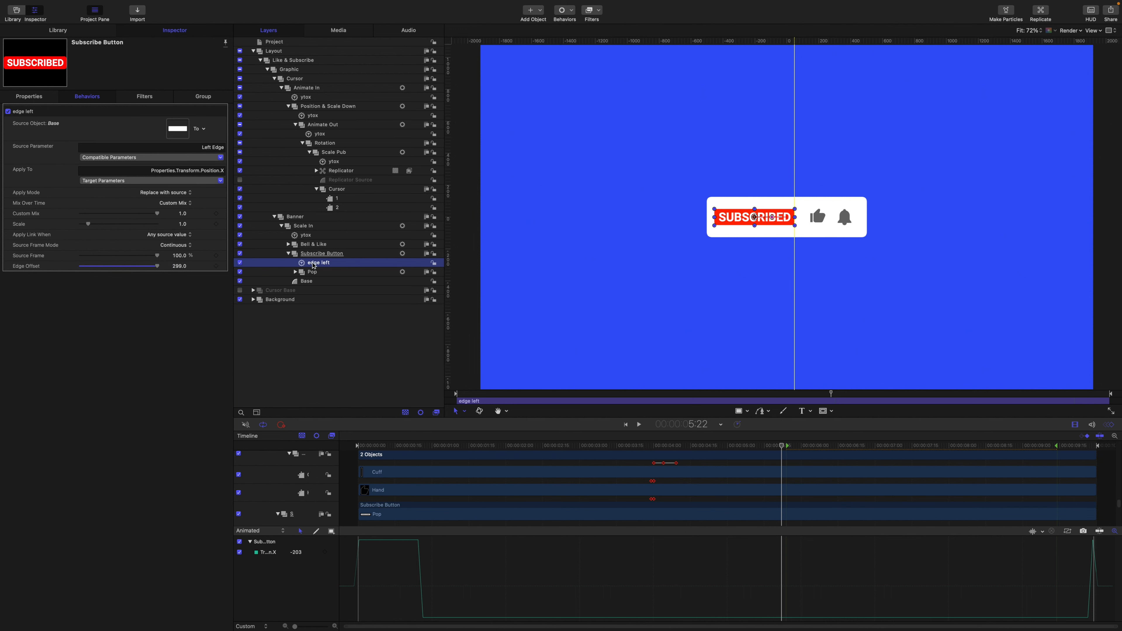
- Add a rig at the project level and rename it Profile
click(275, 42)
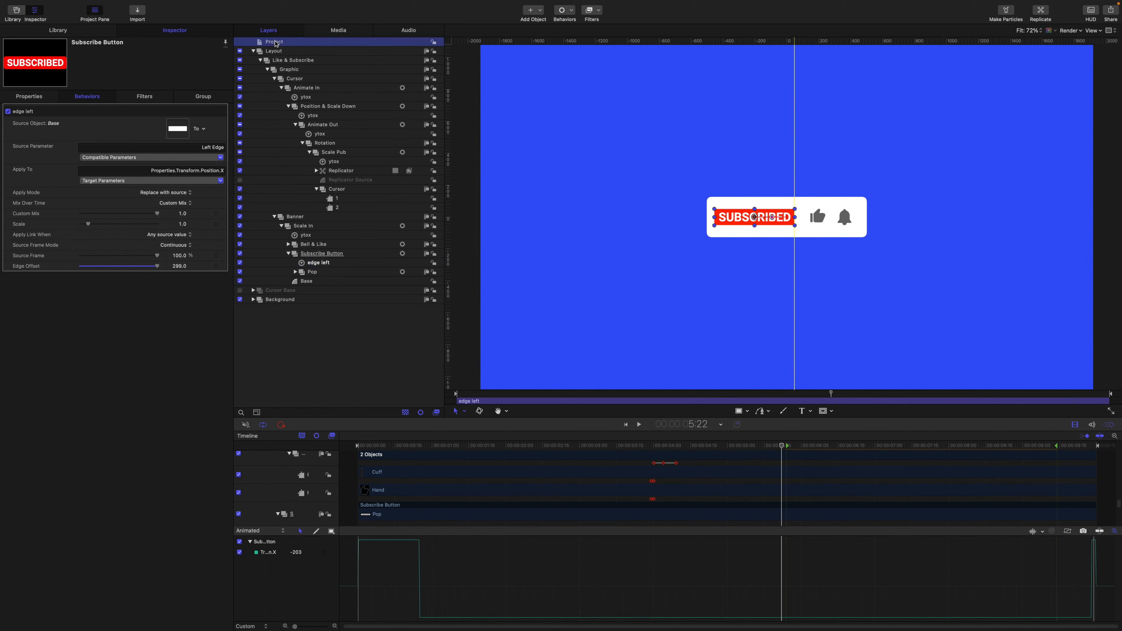
click(541, 11)
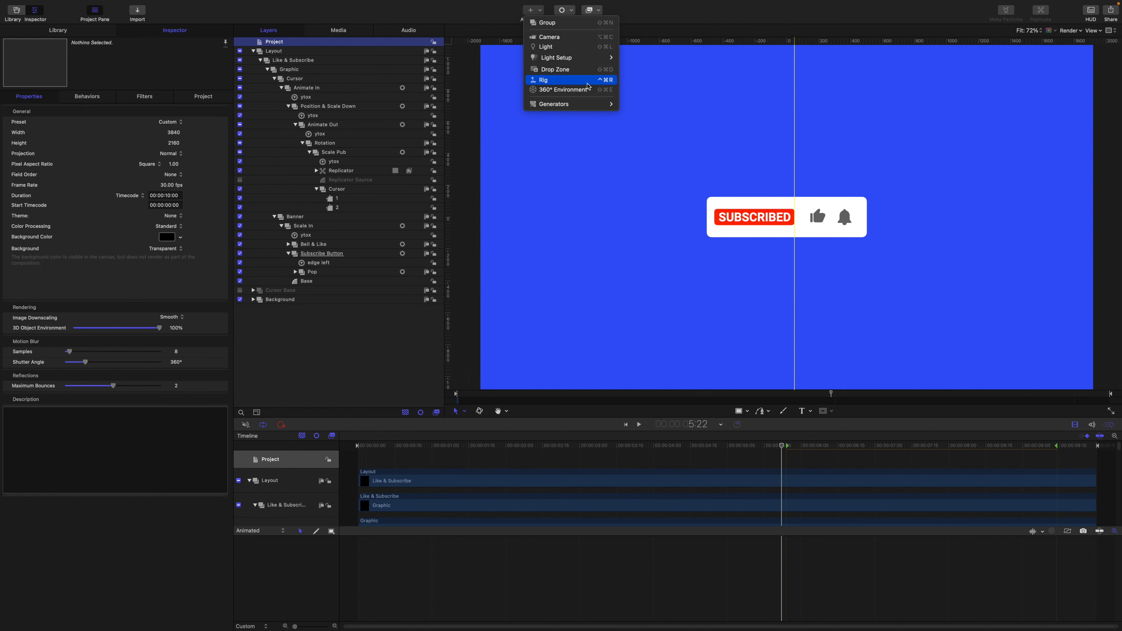
click(547, 81)
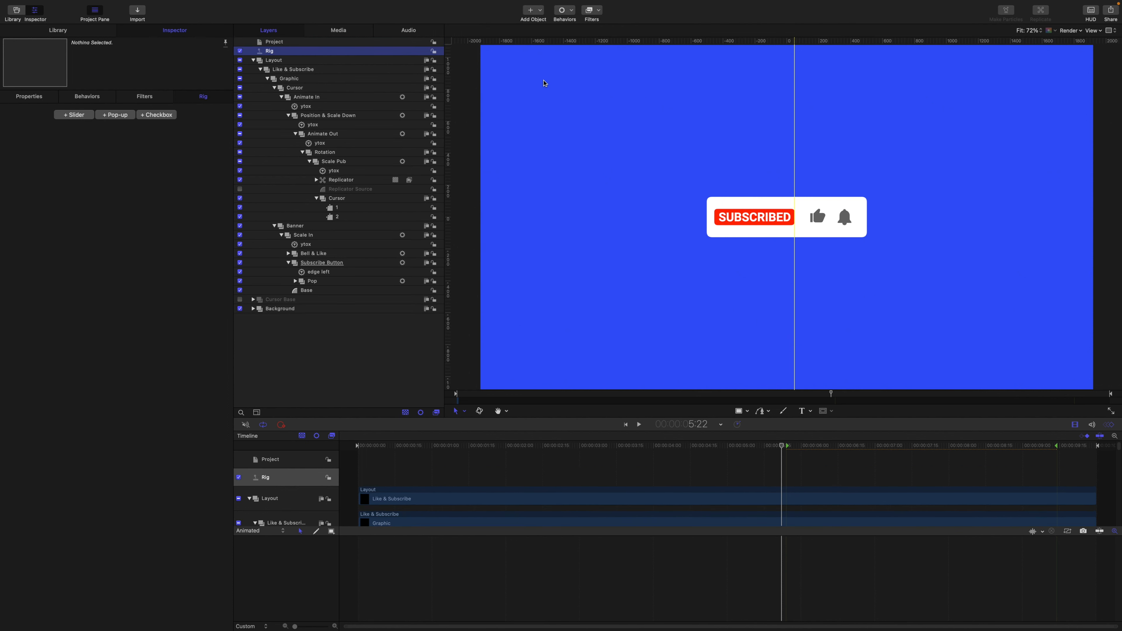
double_click(271, 52)
text(Profile)
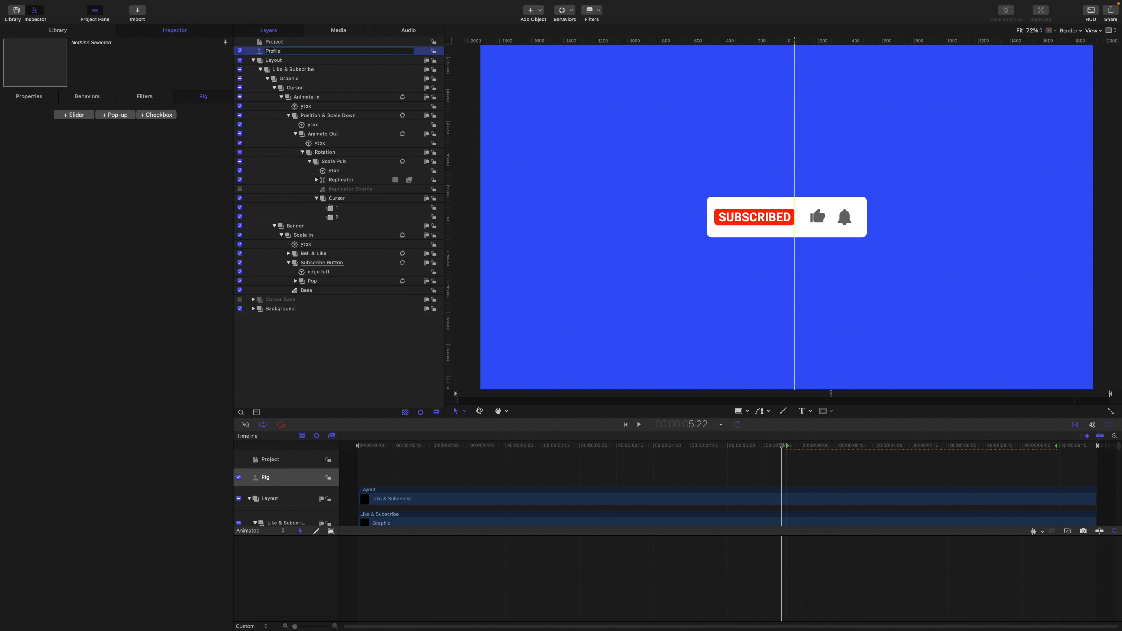
key(Return)
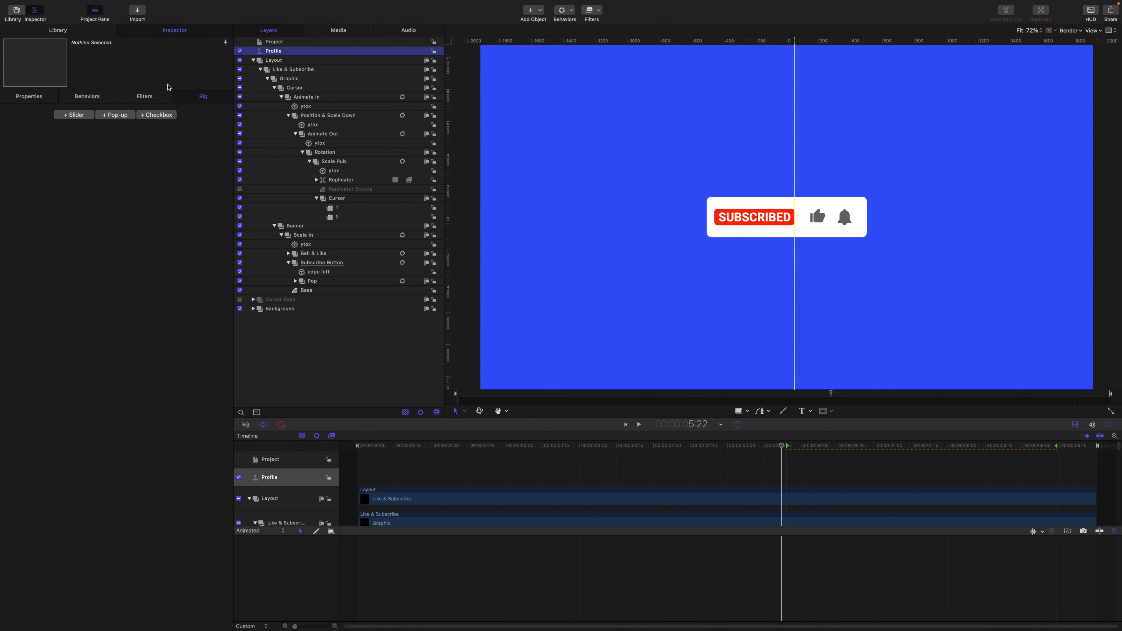
- Add a checkbox widget to the Profile rig and rename the widget Profile
click(157, 115)
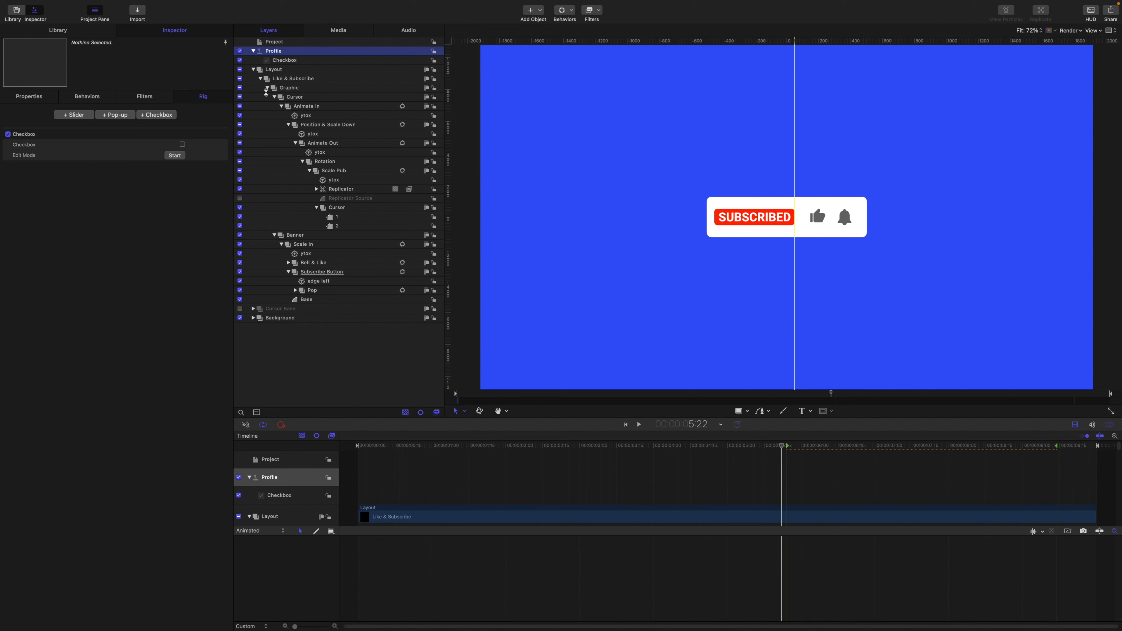
double_click(288, 60)
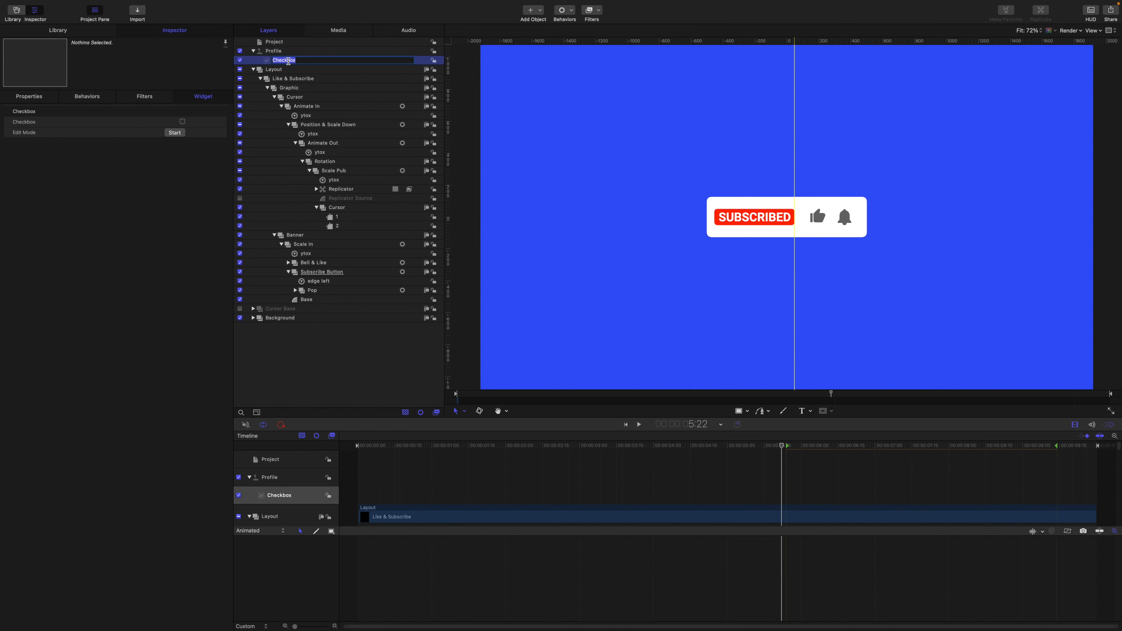
key(BackSpace)
key(Return)
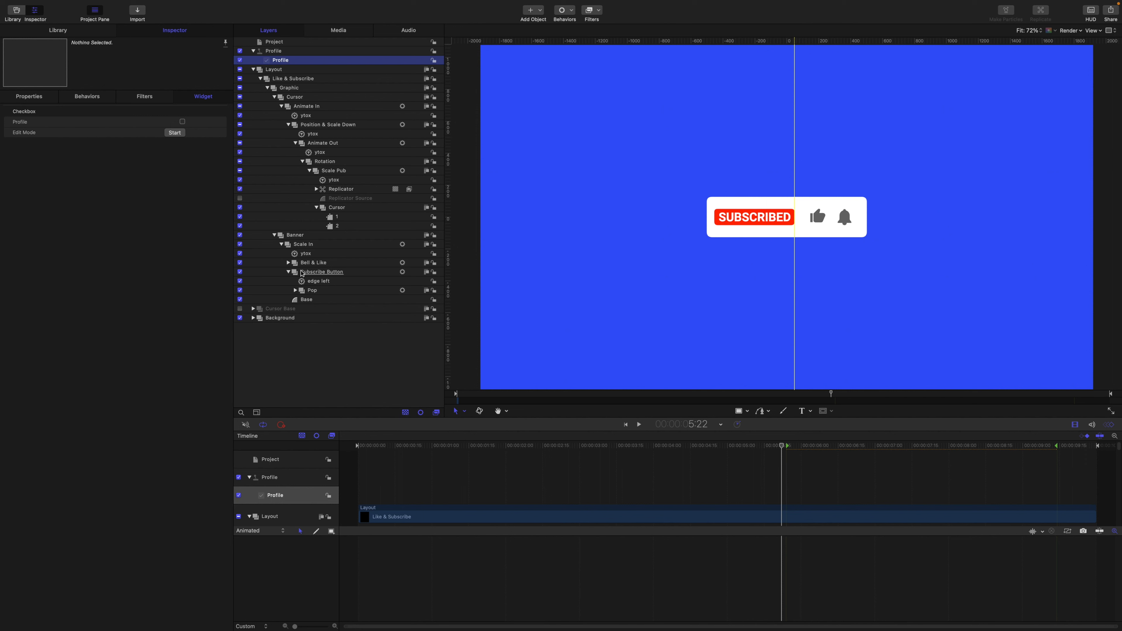
- Add the Base shape's geometry width parameter to the Profile checkbox widget
click(305, 301)
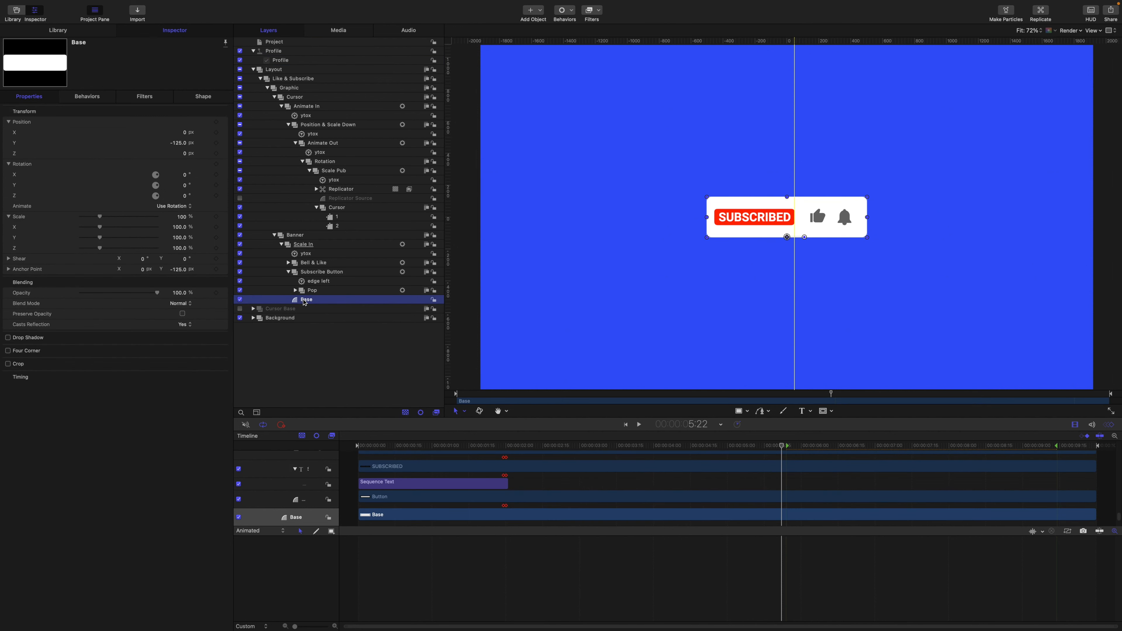
click(203, 96)
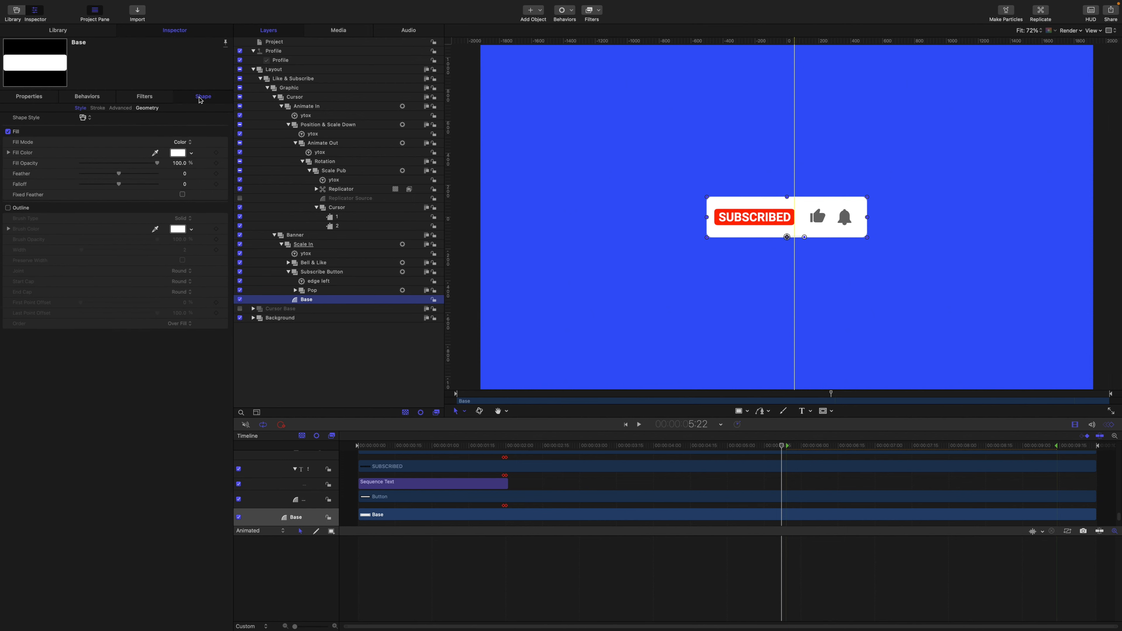
click(149, 110)
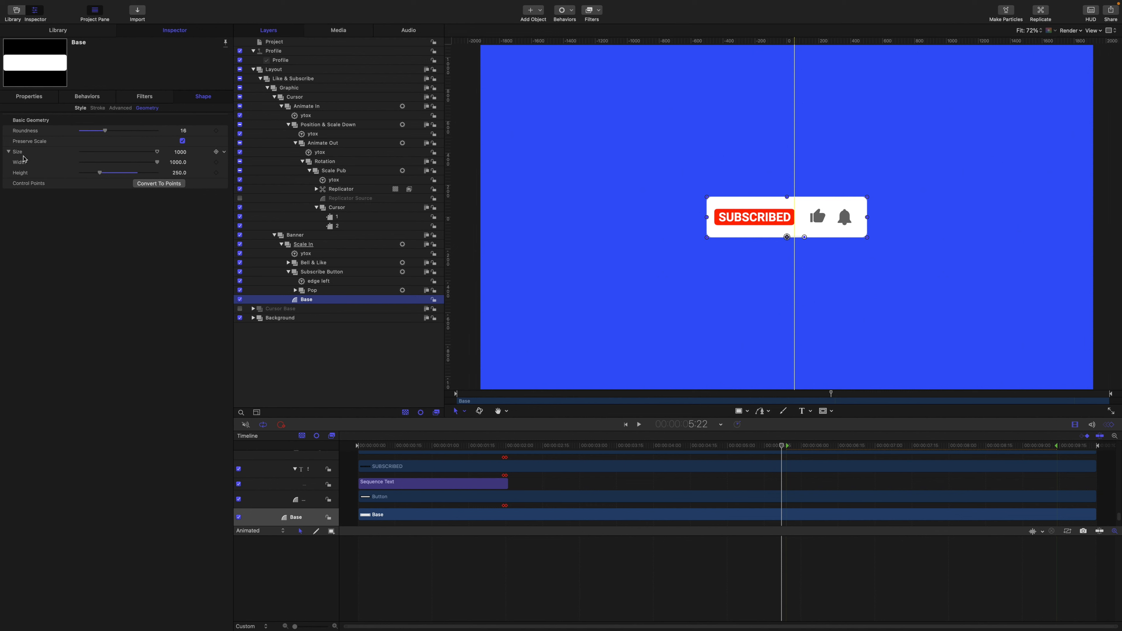
drag(21, 165, 286, 63)
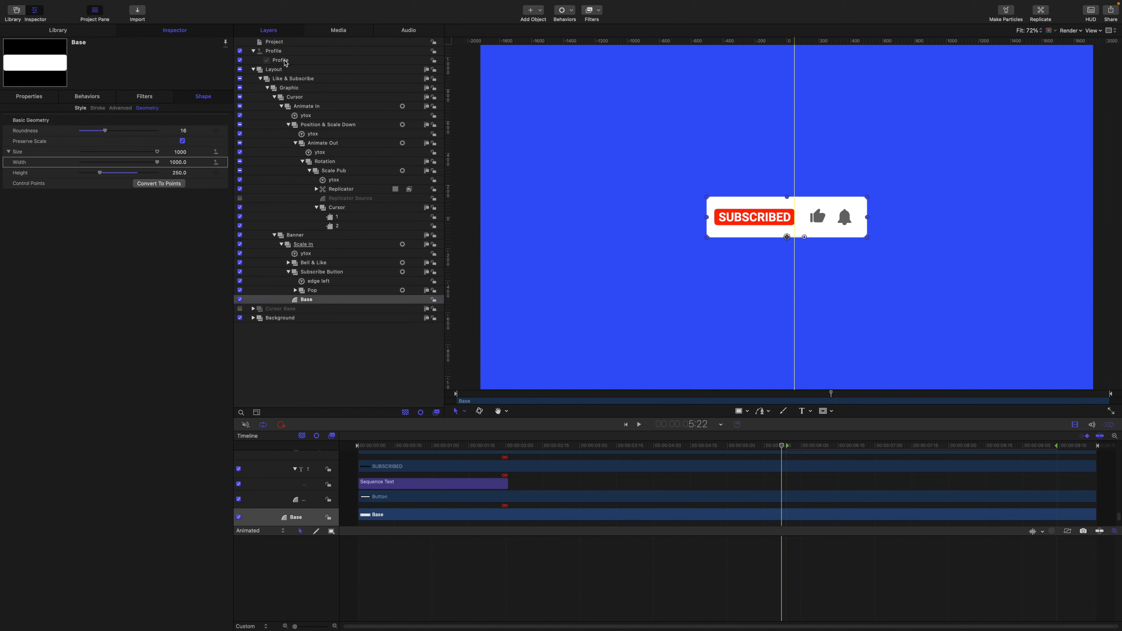
- Set the Base width to 1320 for the enabled state of the Profile checkbox
click(284, 62)
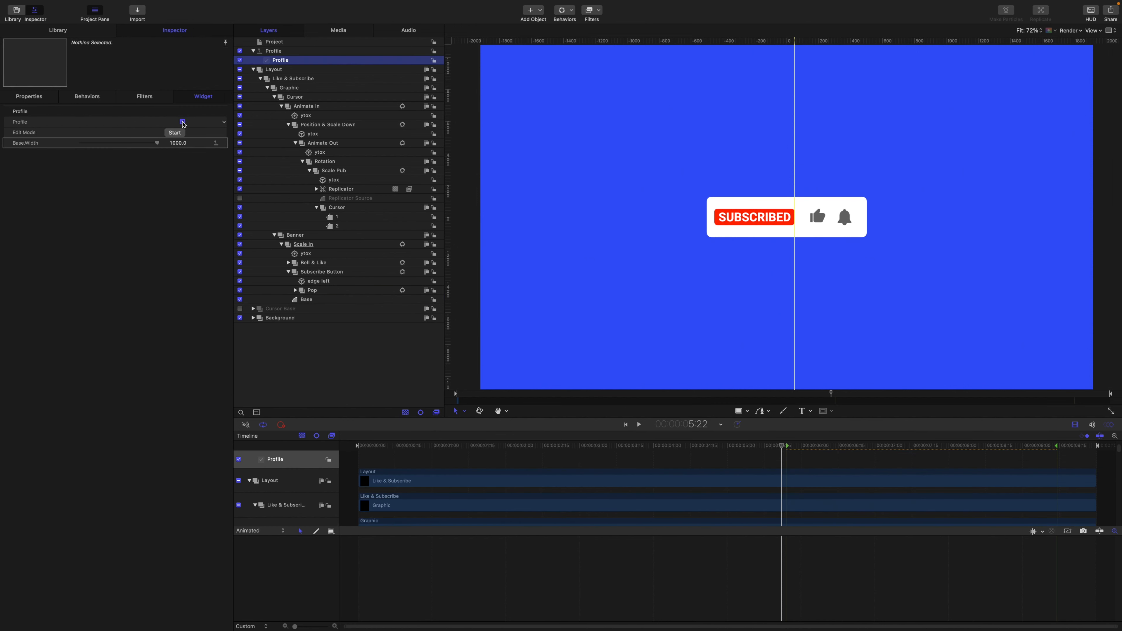
click(183, 143)
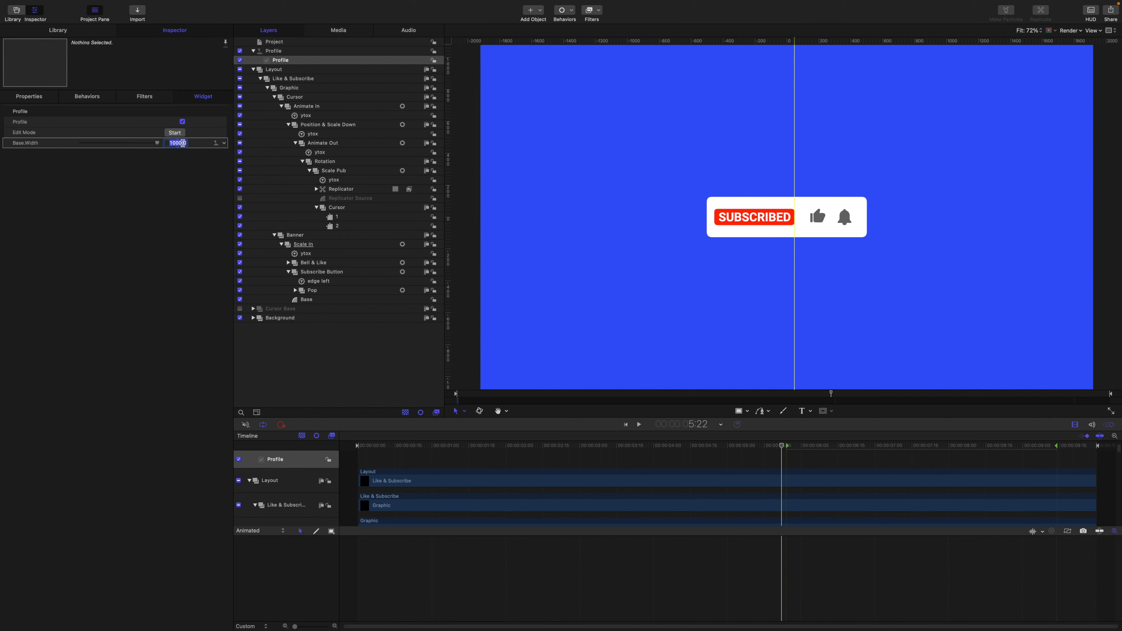
text(1320)
key(Return)
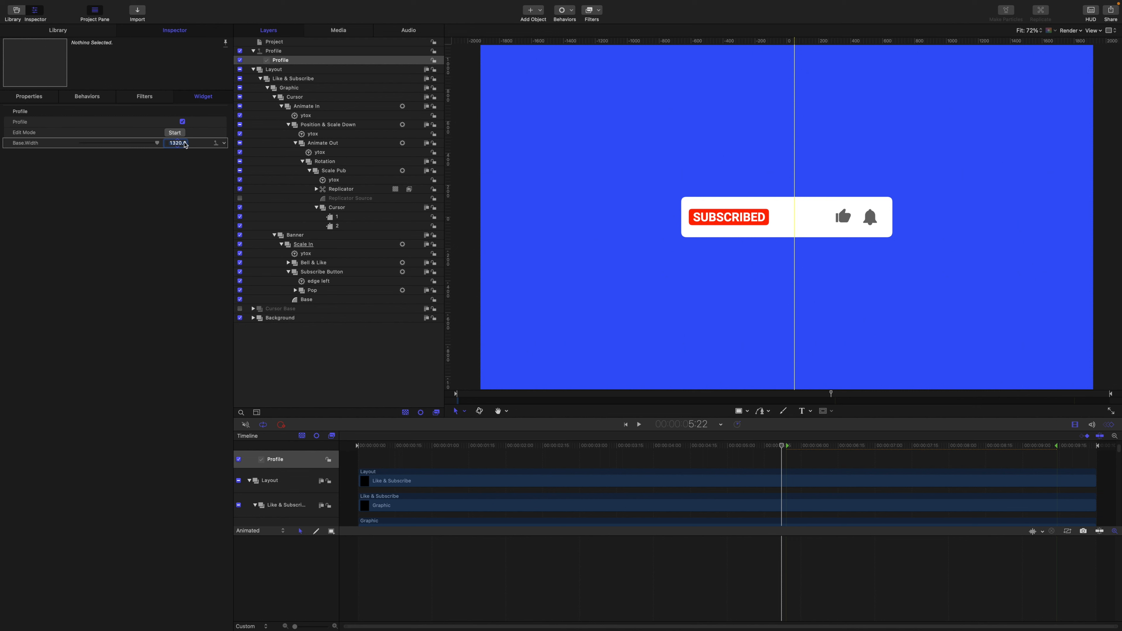
- Toggle the Profile checkbox off and on to compare the two banner widths
click(182, 122)
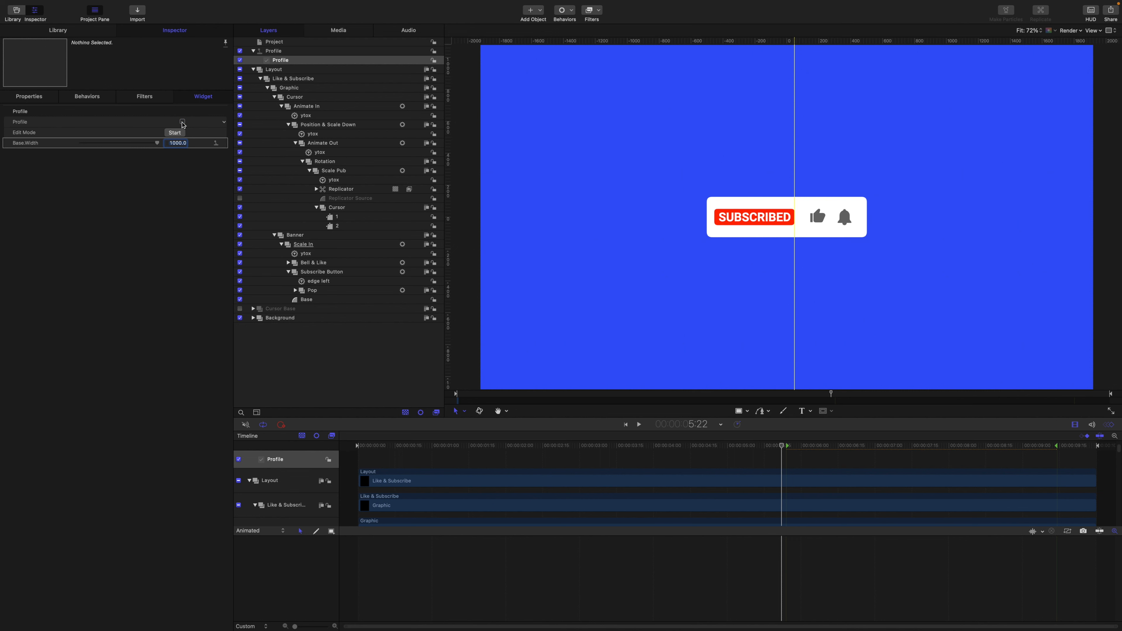
click(183, 122)
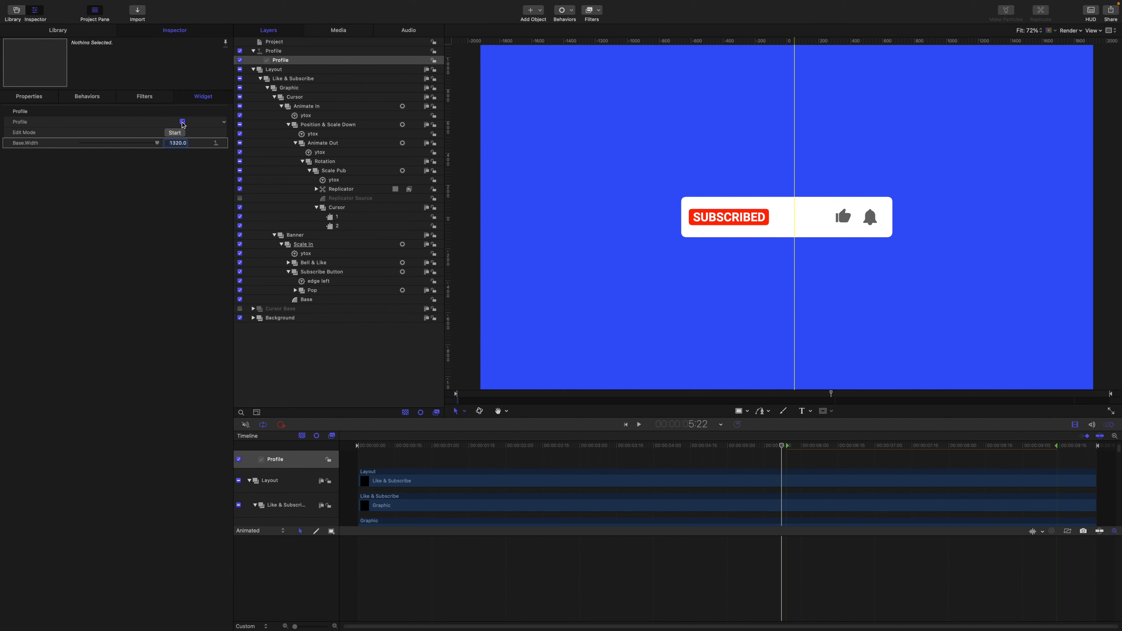
click(182, 122)
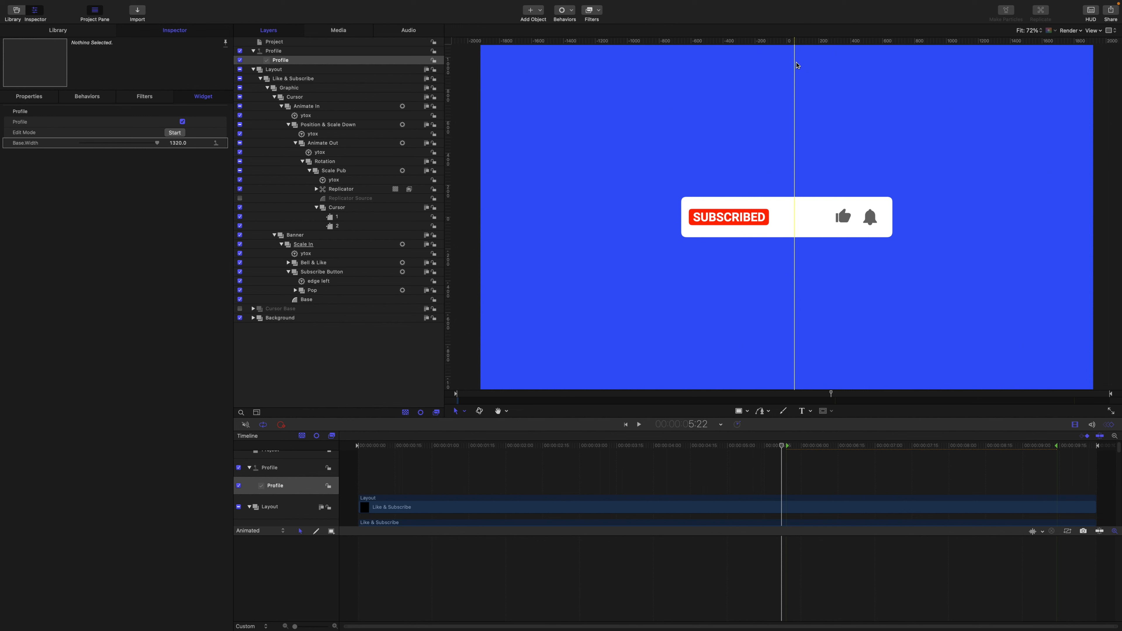
- Move the vertical guide off the canvas beyond its left edge and hide the guides in the viewer
drag(794, 46, 464, 88)
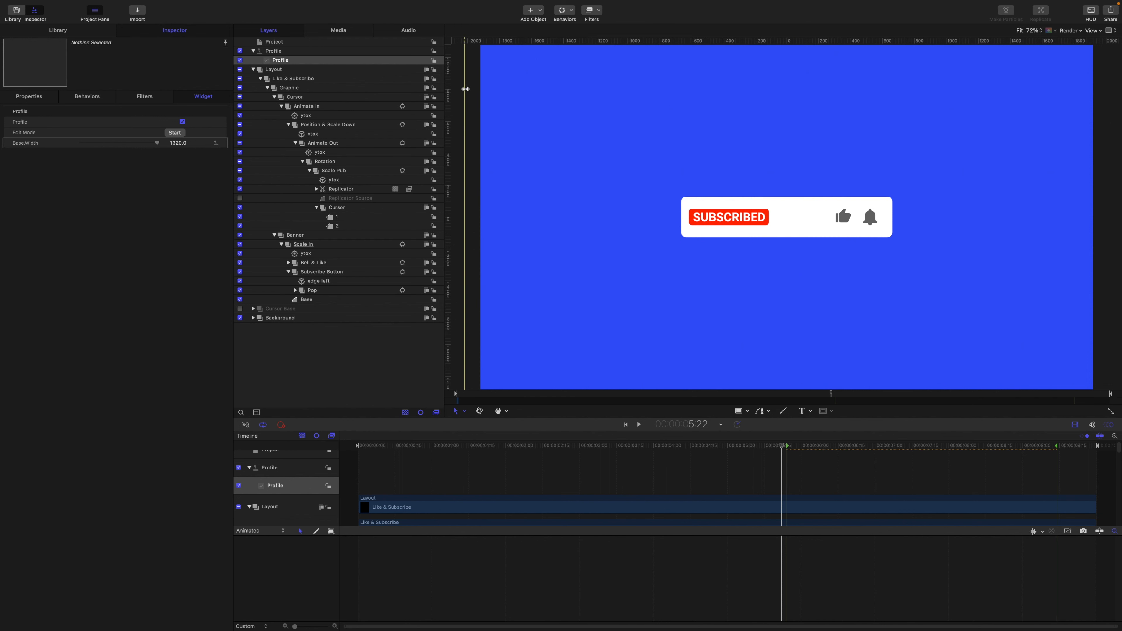
click(1093, 34)
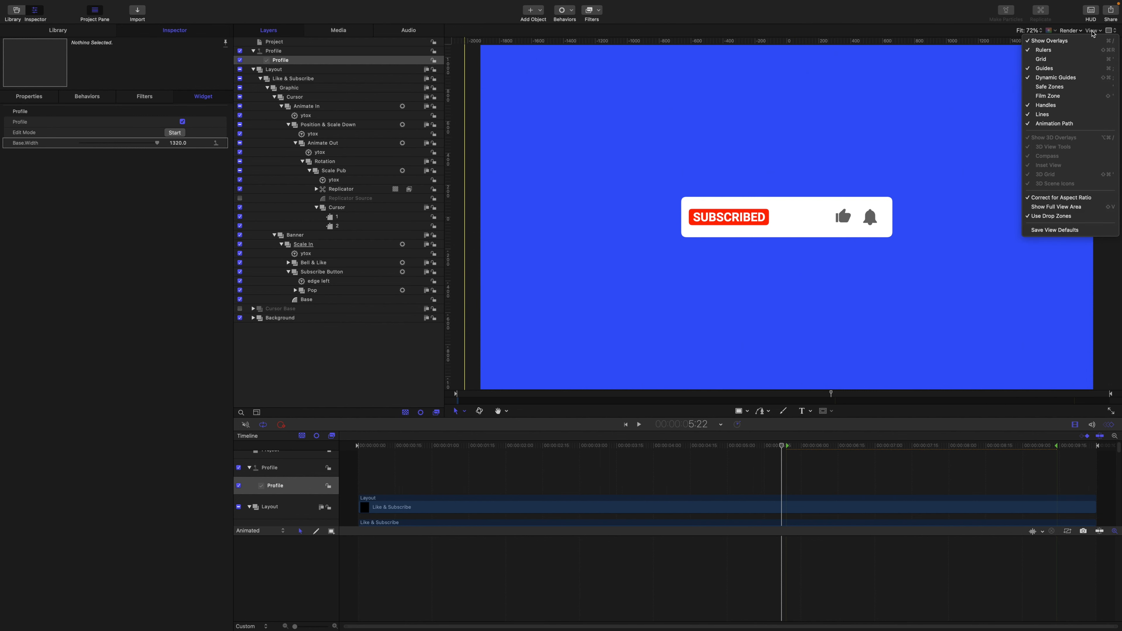
click(1082, 72)
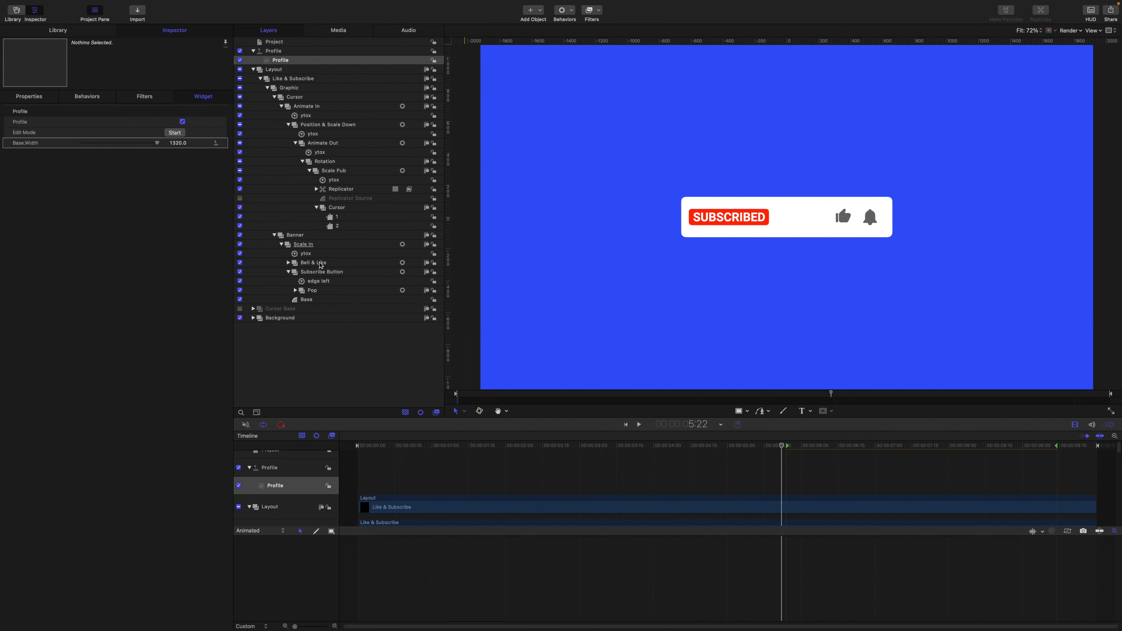
- Add a drop zone directly above the Bell & Like group inside the Scale In group
click(321, 263)
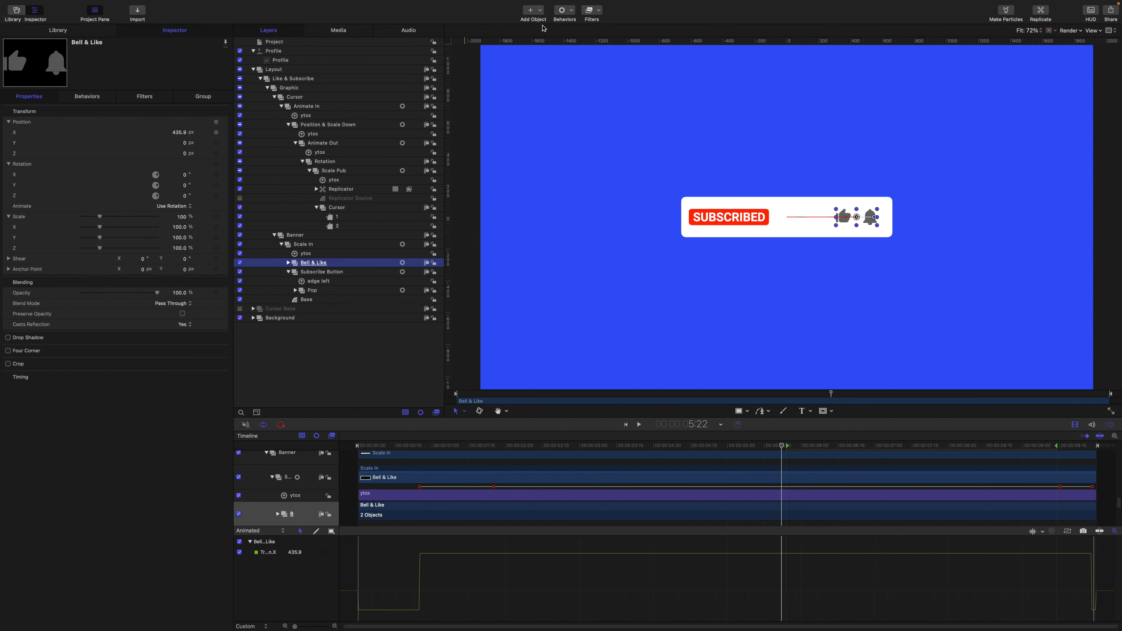
click(543, 15)
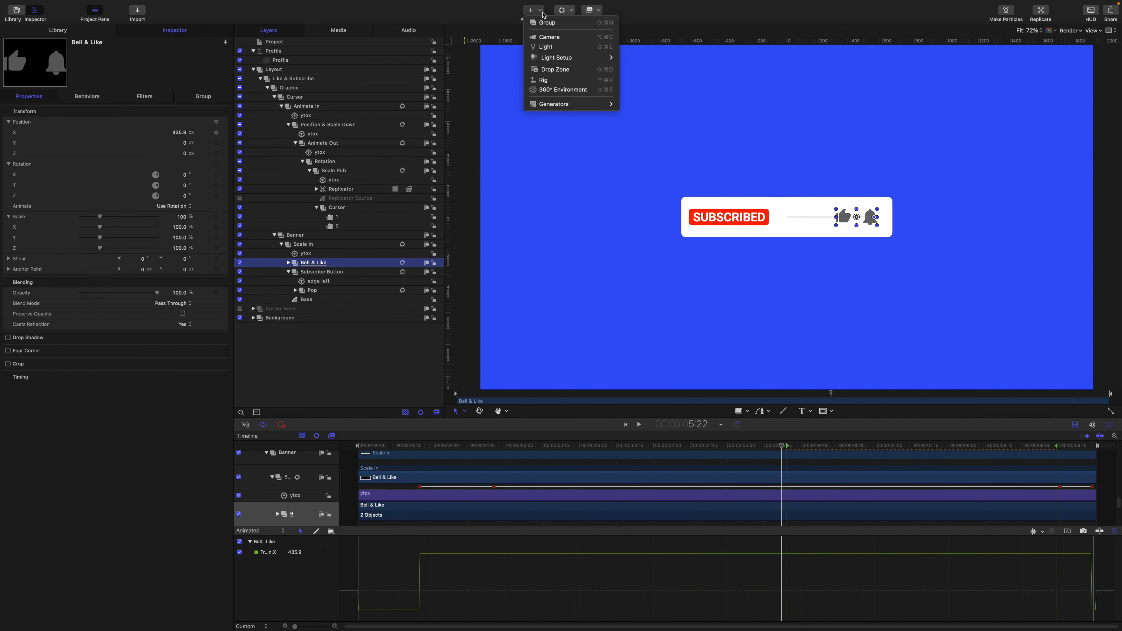
click(555, 71)
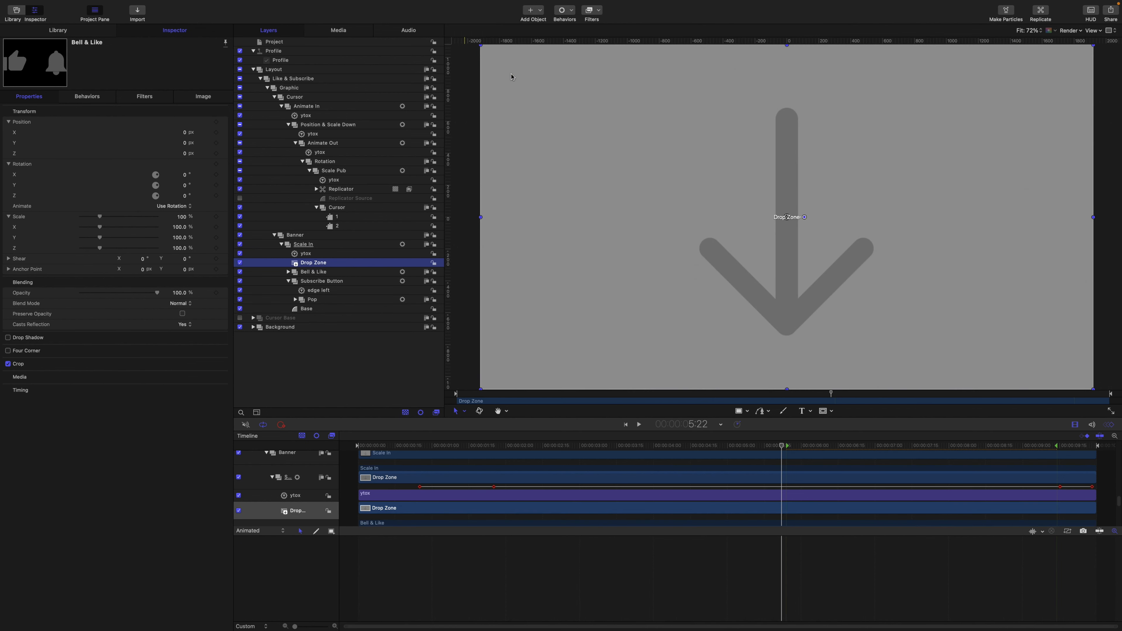
- Compare the project's published parameters with the Drop Zone's own image parameters
click(272, 44)
click(192, 97)
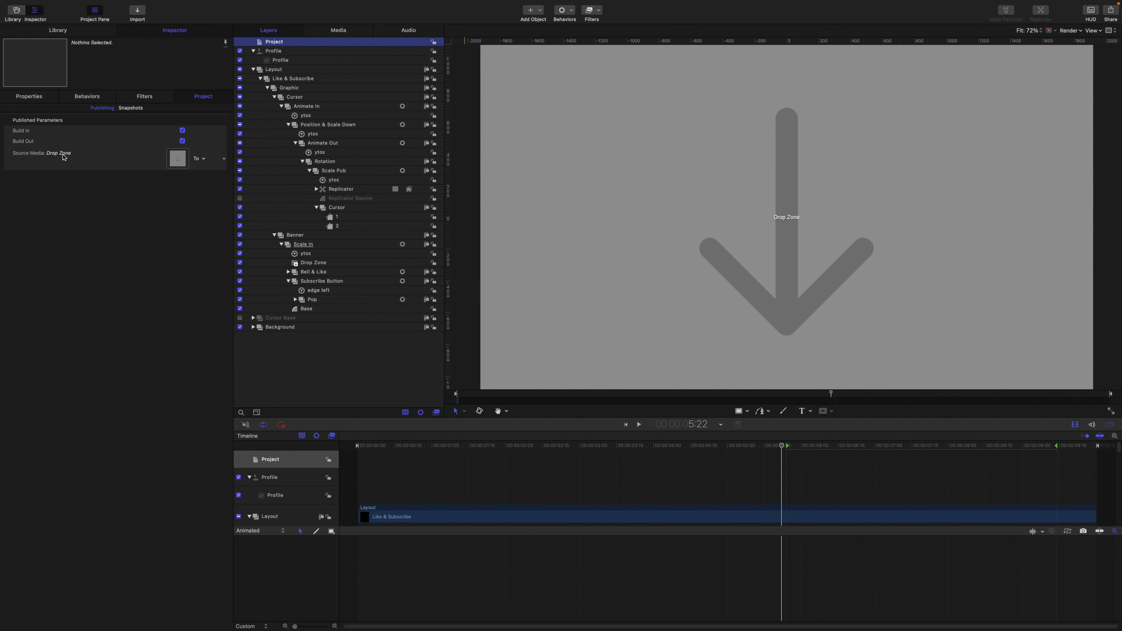
click(322, 264)
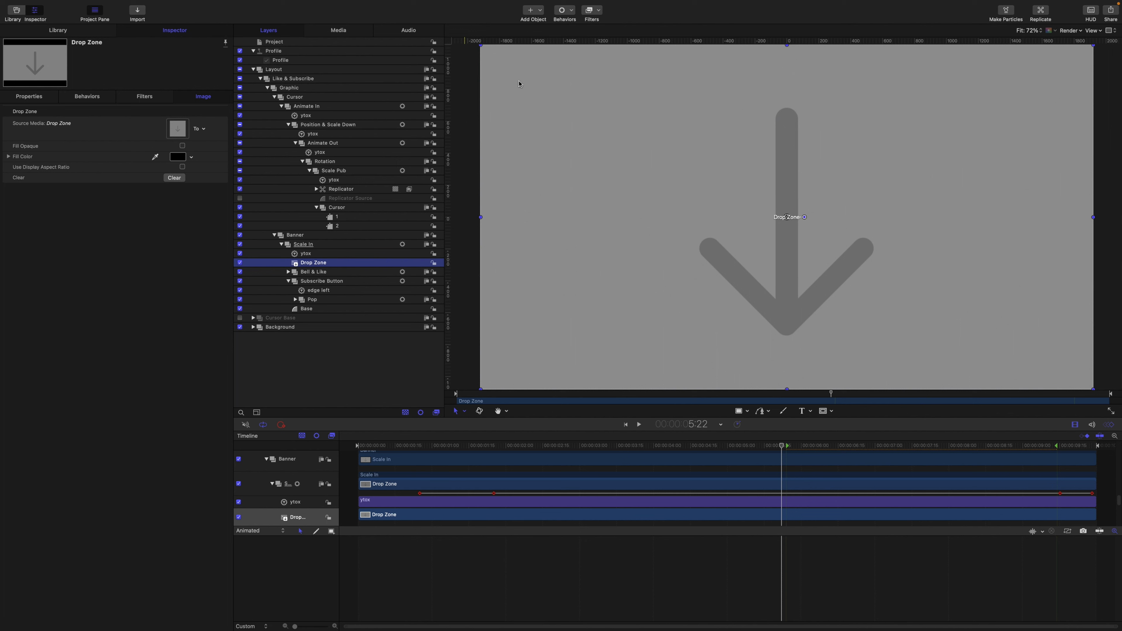
- Add a second drop zone directly above the existing one and check the Drop Zone.tiff entries in the project media
click(540, 10)
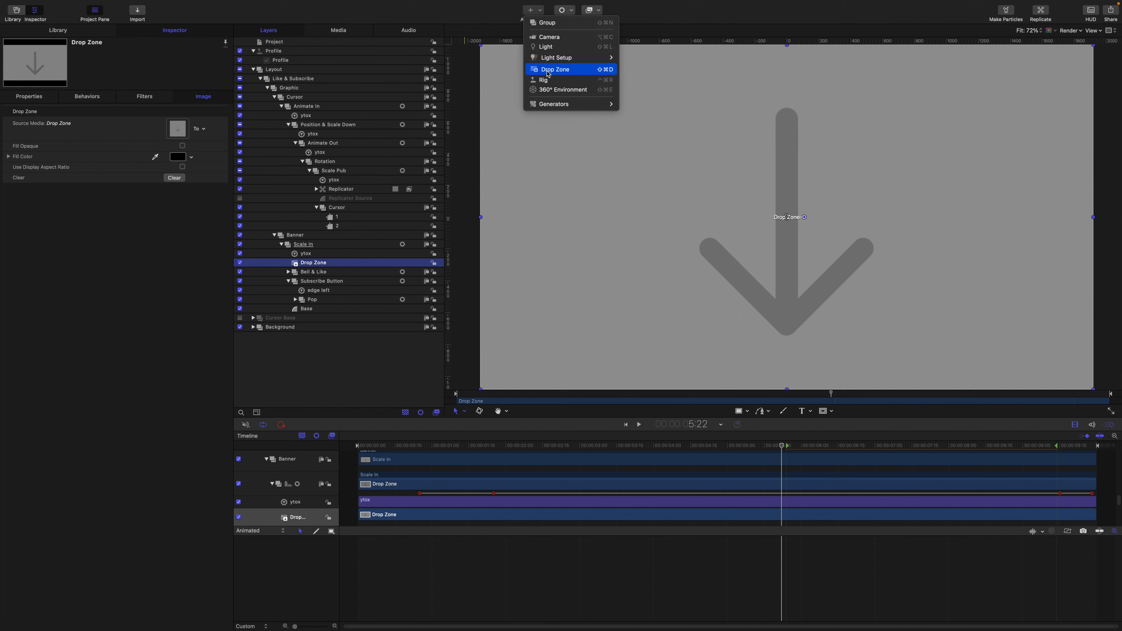
click(548, 73)
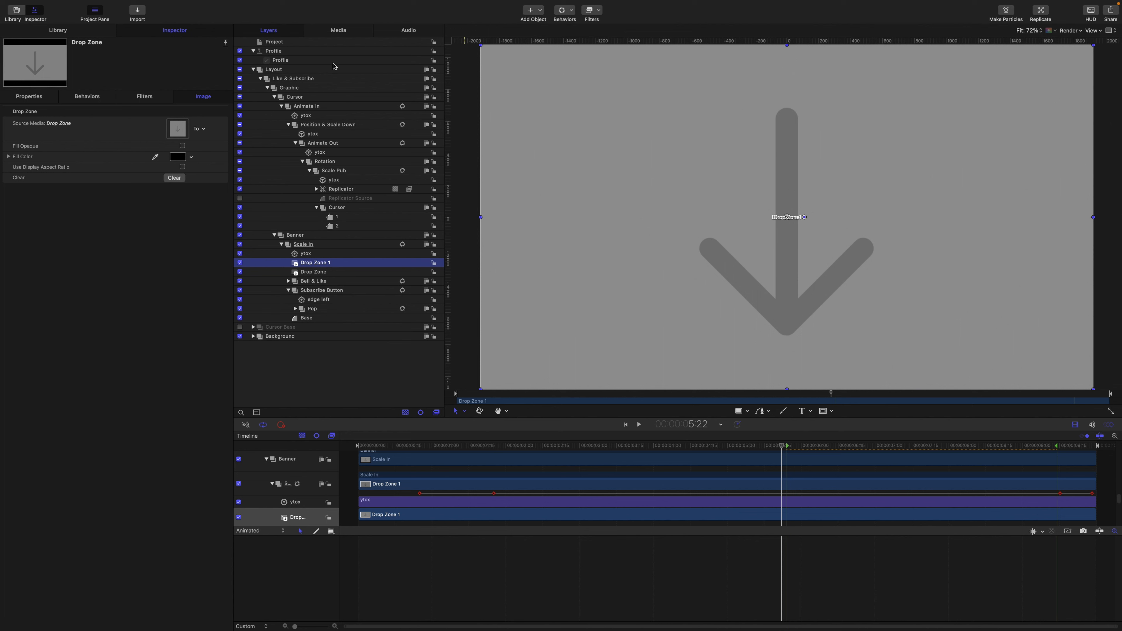
click(337, 31)
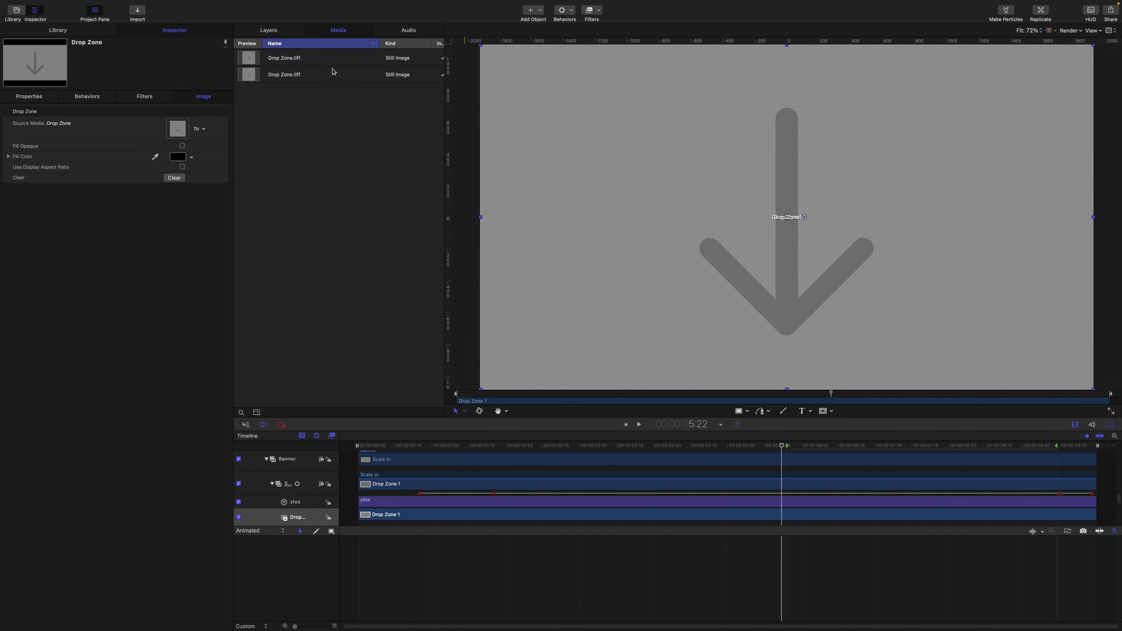
click(270, 30)
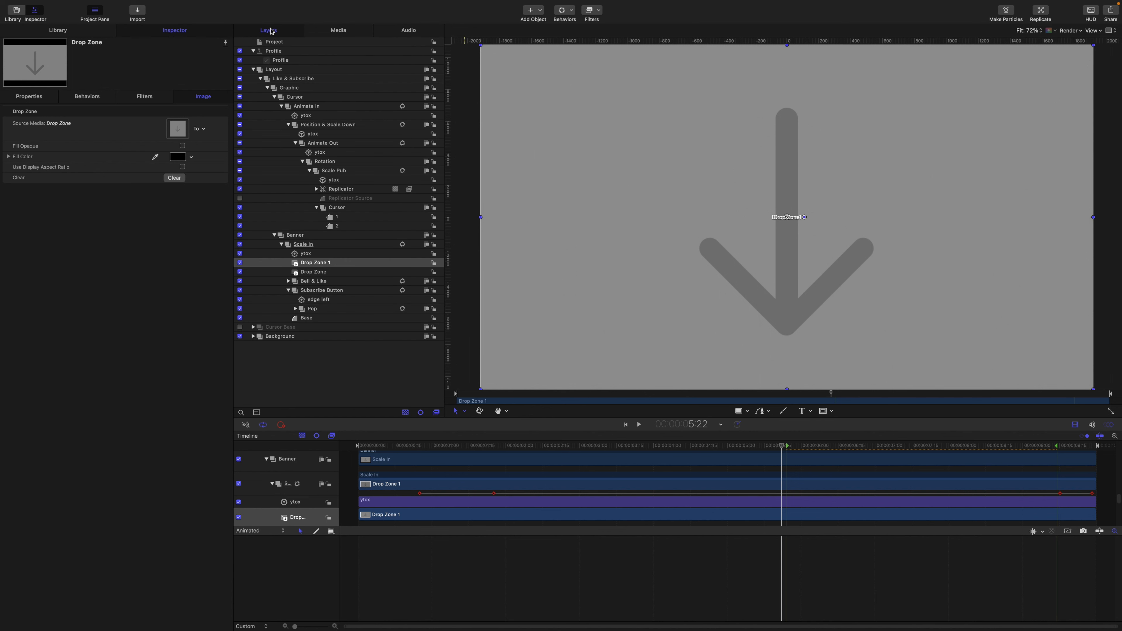
- Publish the Pan and Scale parameters of the original Drop Zone and clear its source media
click(322, 273)
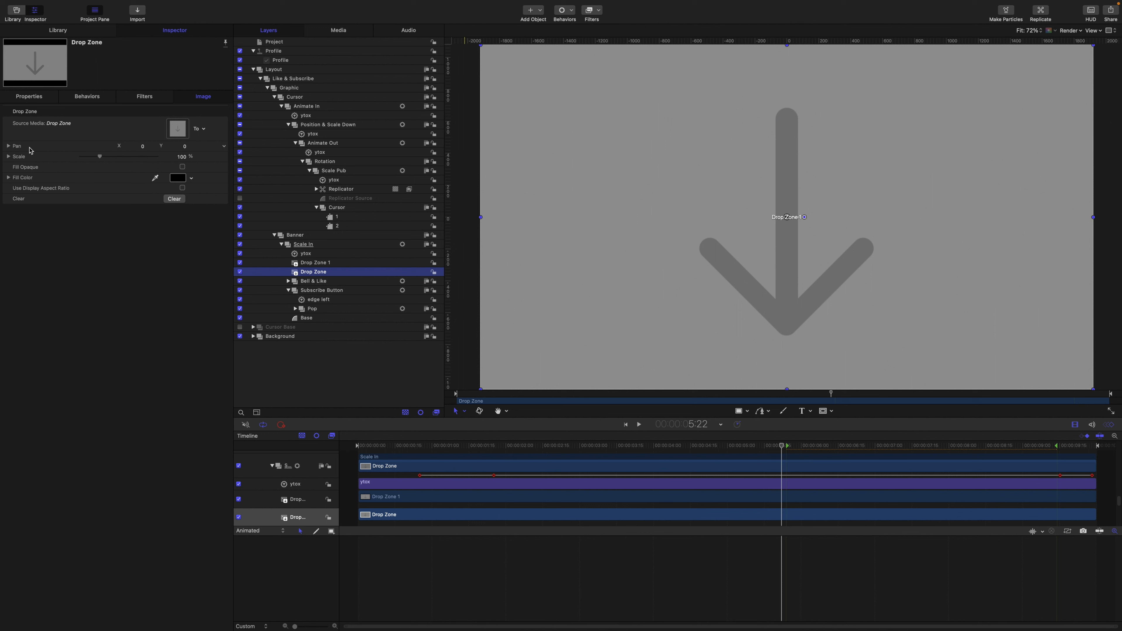
click(224, 147)
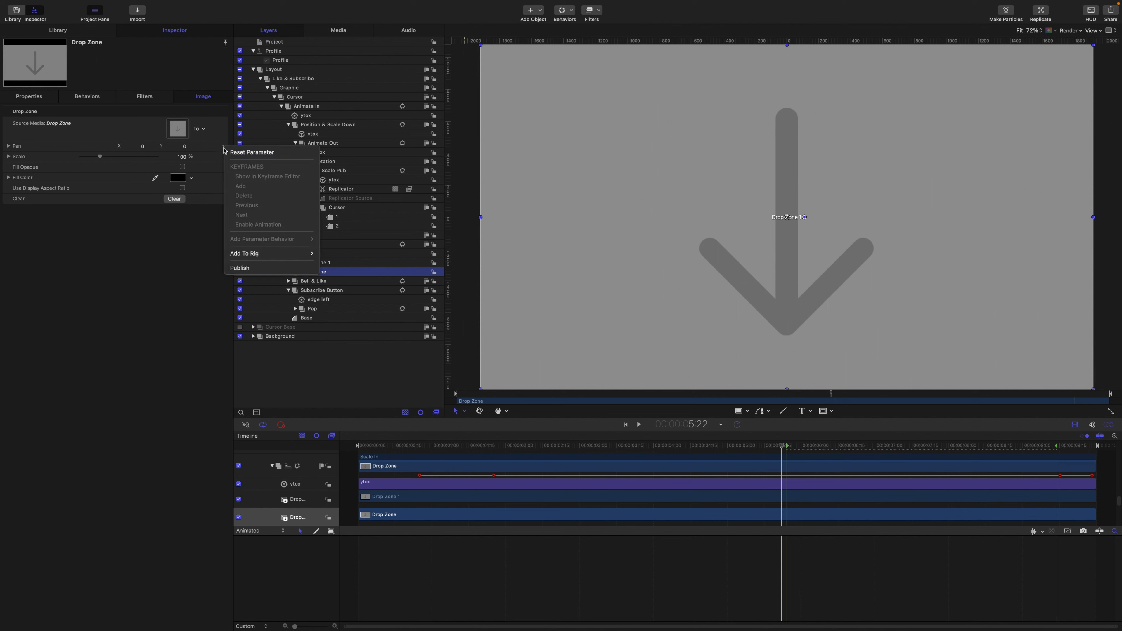
click(240, 267)
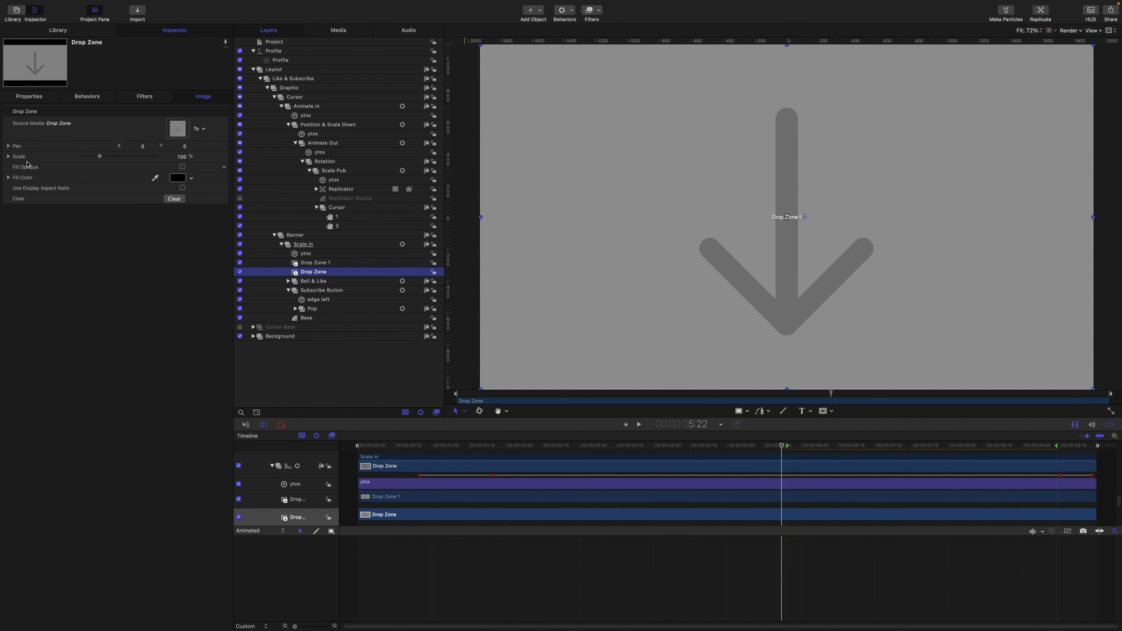
click(225, 157)
click(238, 277)
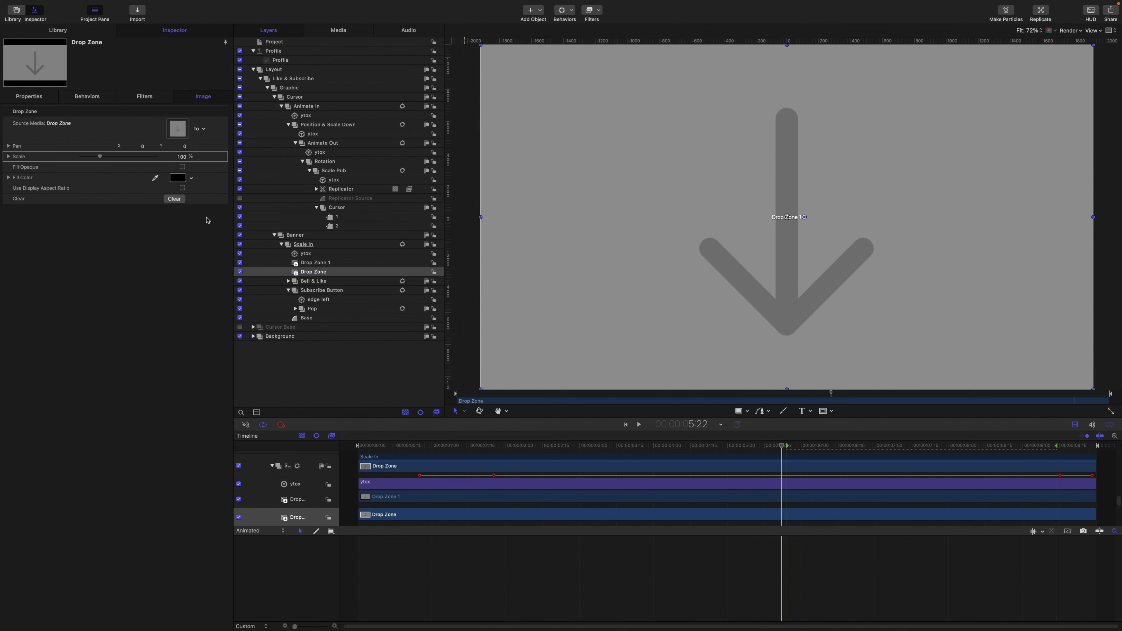
click(176, 199)
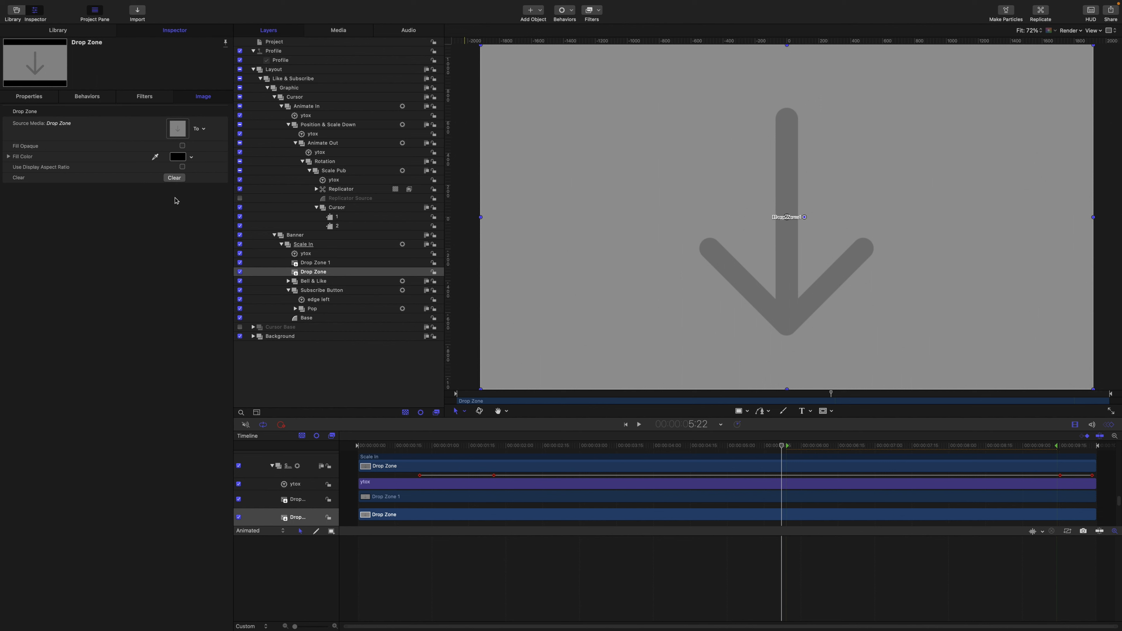
- Delete Drop Zone 1 and remove its unlinked Drop Zone.tiff from the project media
click(312, 266)
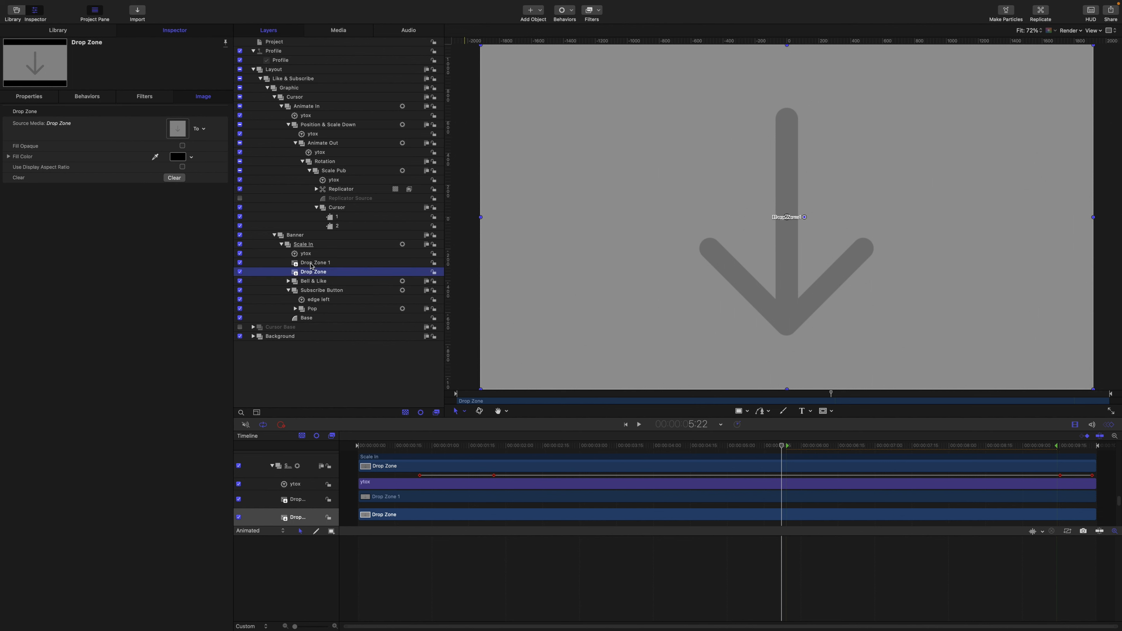
key(Delete)
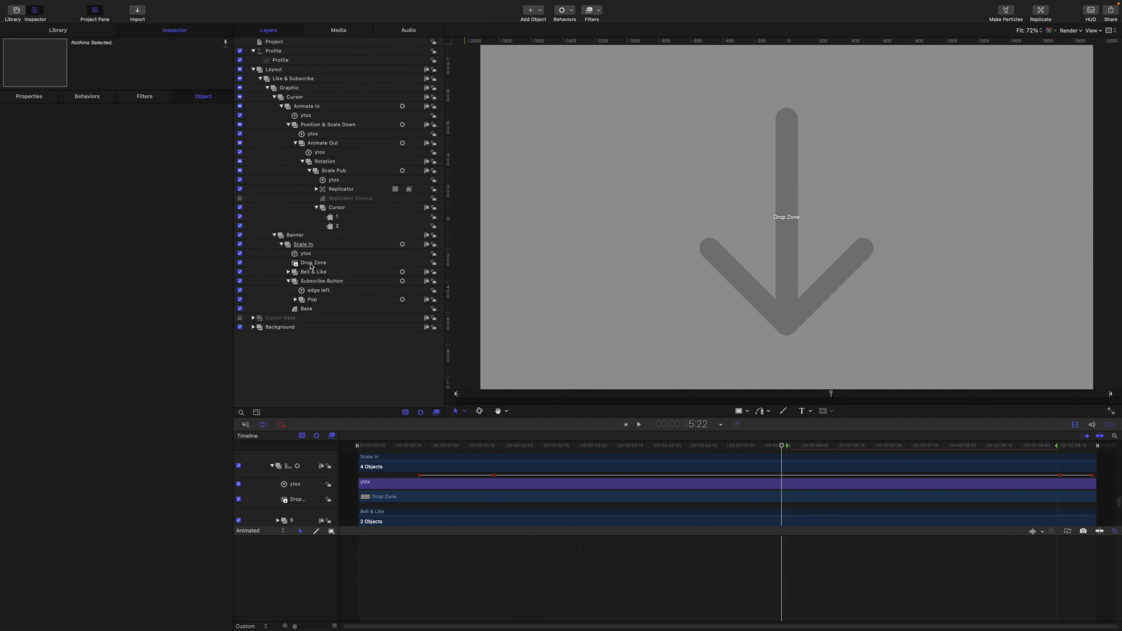
click(344, 32)
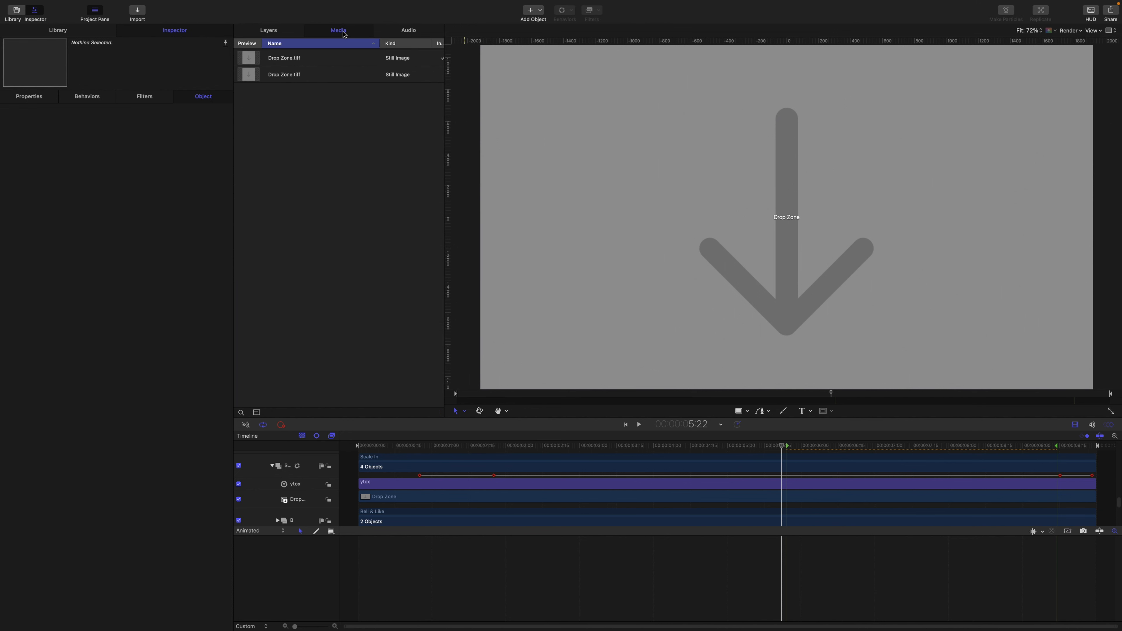
click(394, 77)
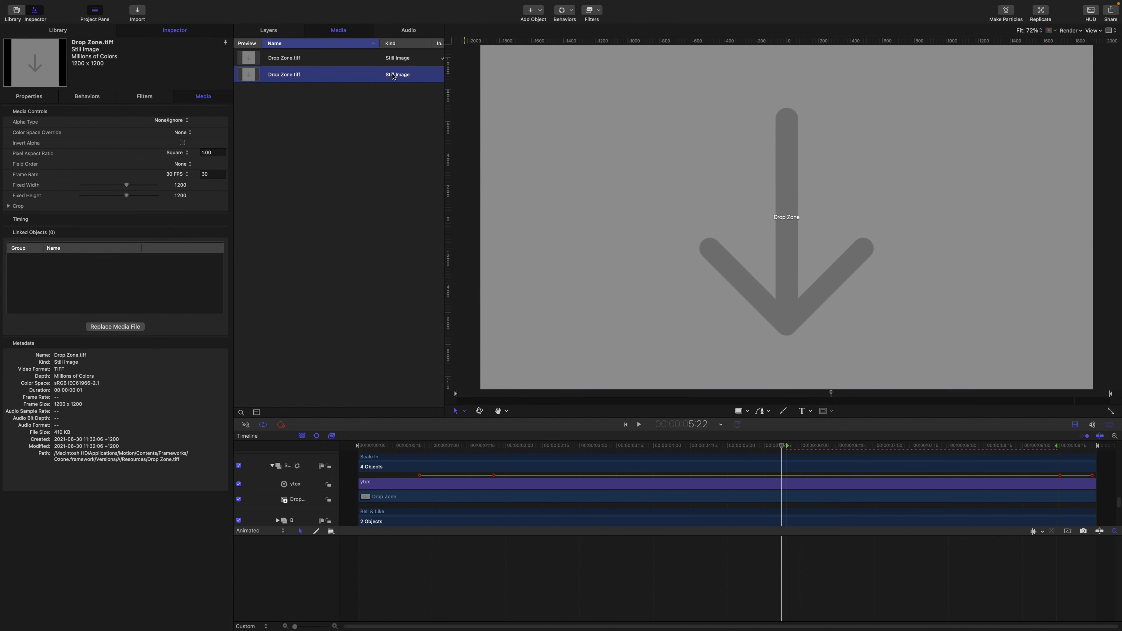
super+click(394, 77)
click(269, 31)
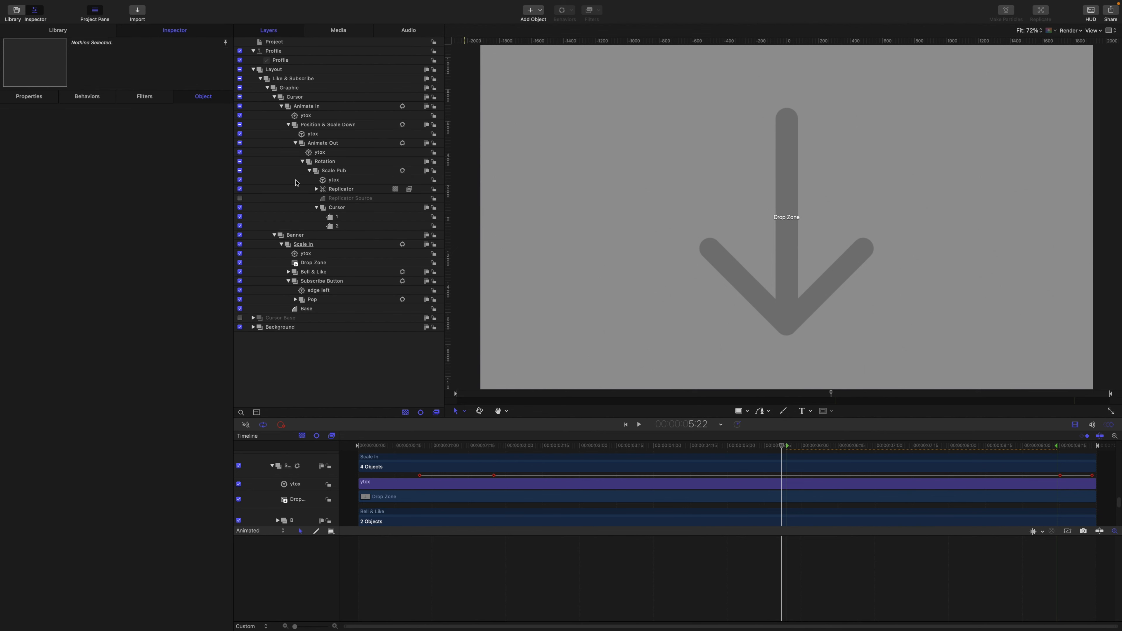
- Check the project's published parameters for the drop zone's Pan and Scale
click(314, 264)
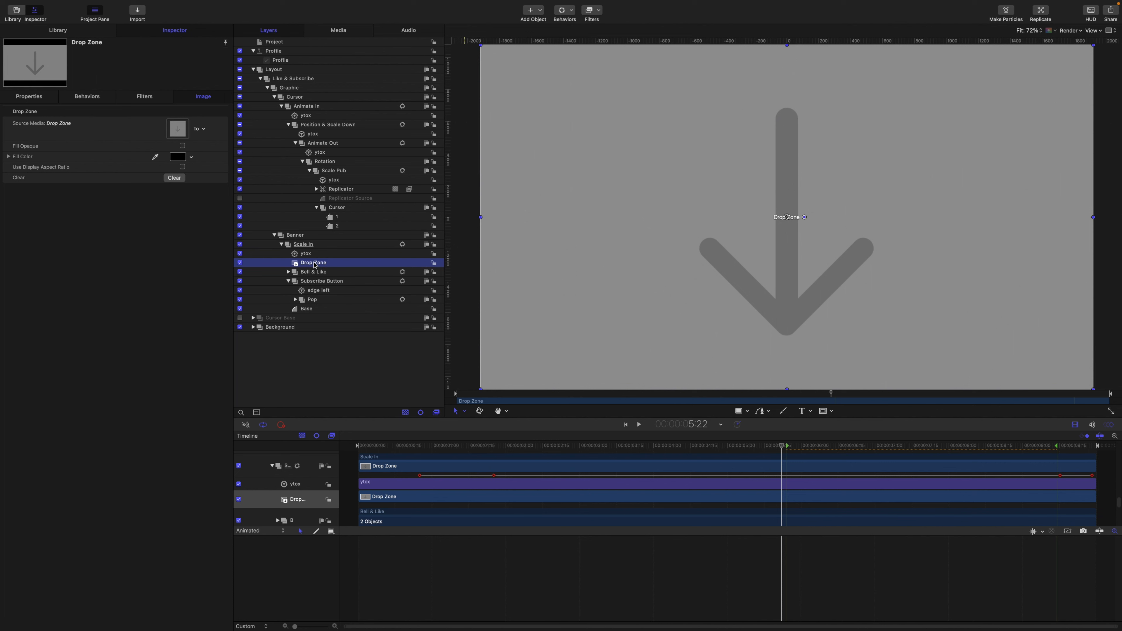
click(273, 43)
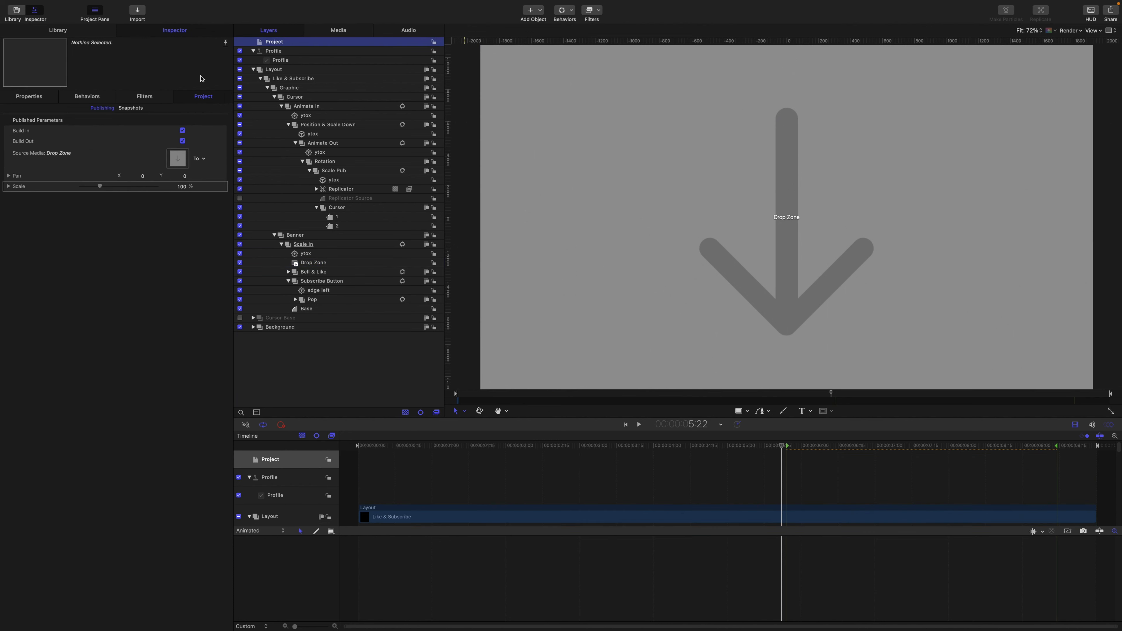
- Place the Drop Zone in a new group inside Scale In and name that group DZ Clip
click(314, 264)
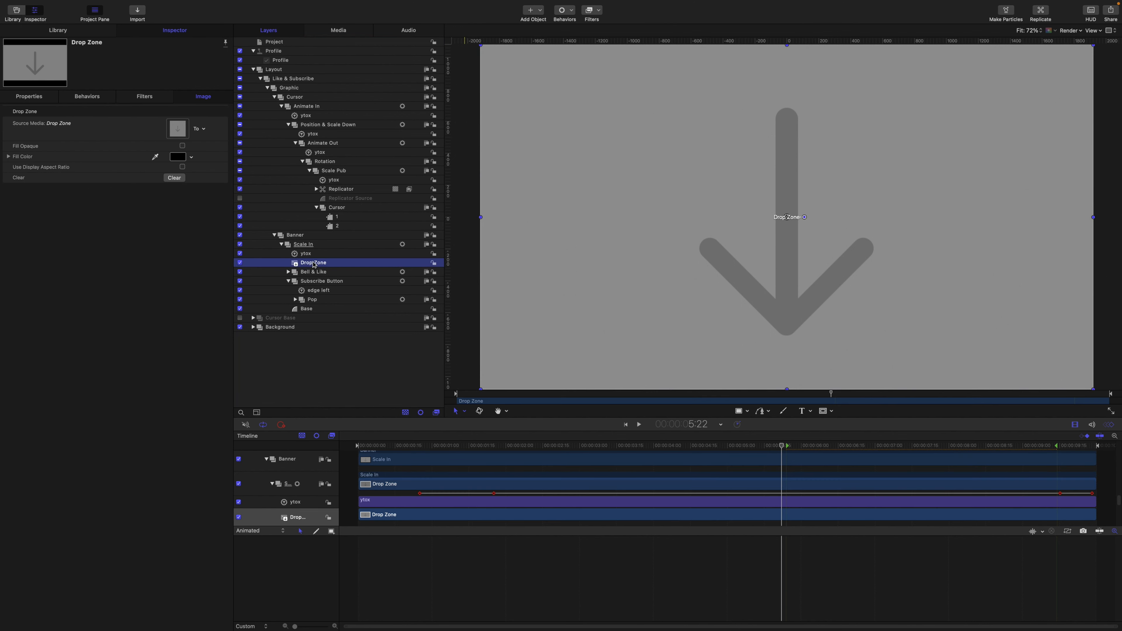
key(shift+super+n)
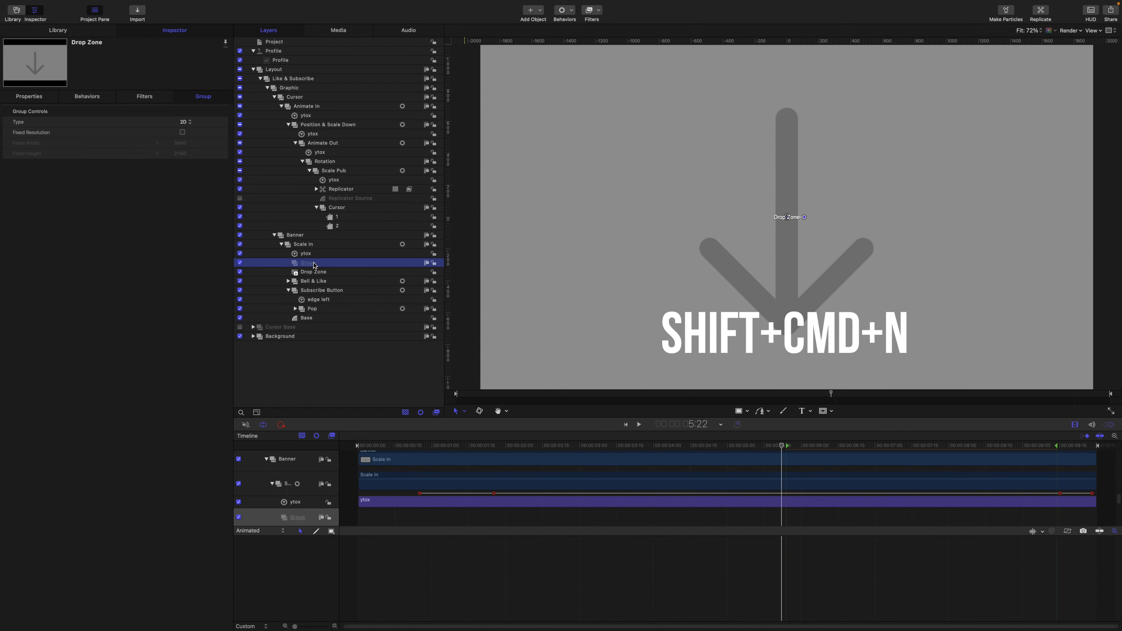
drag(308, 273, 309, 266)
double_click(309, 263)
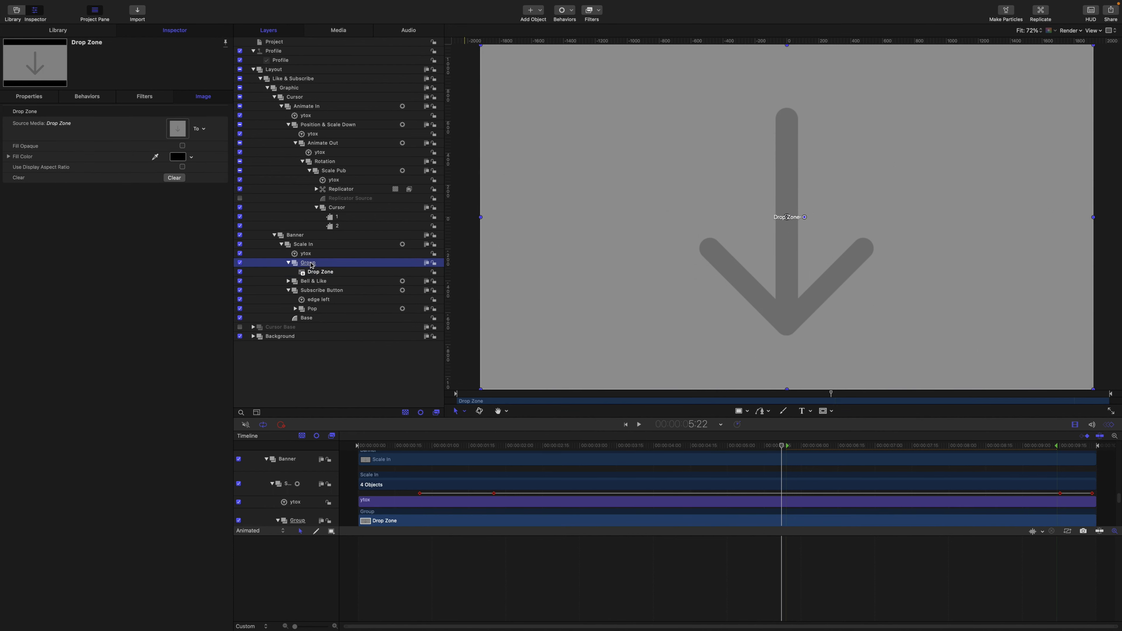
text(DZ Clip)
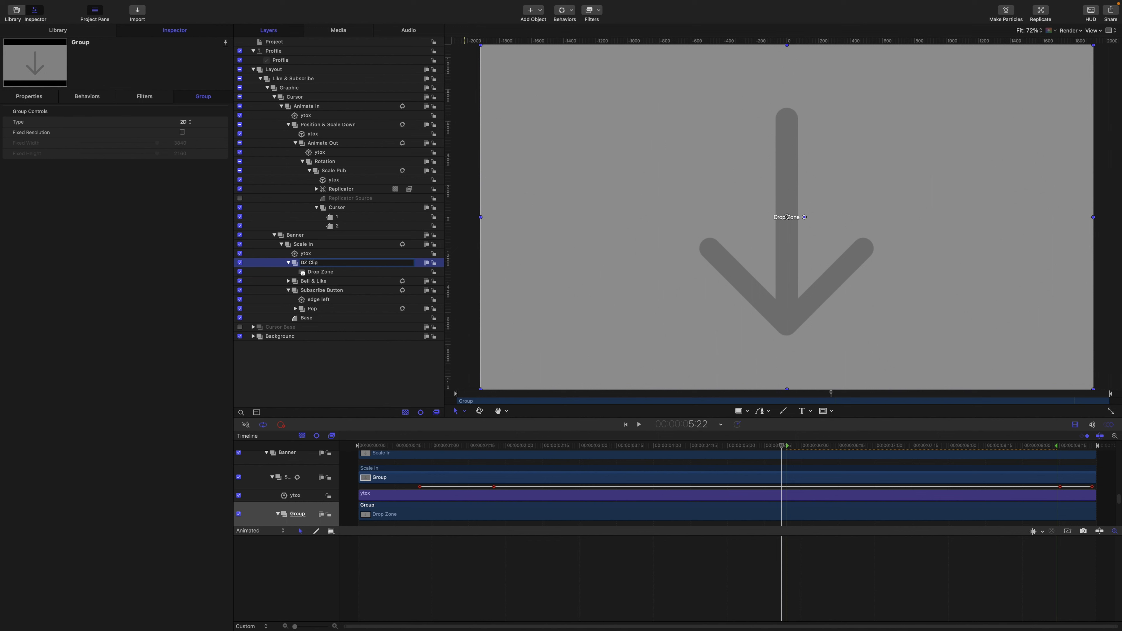
key(Return)
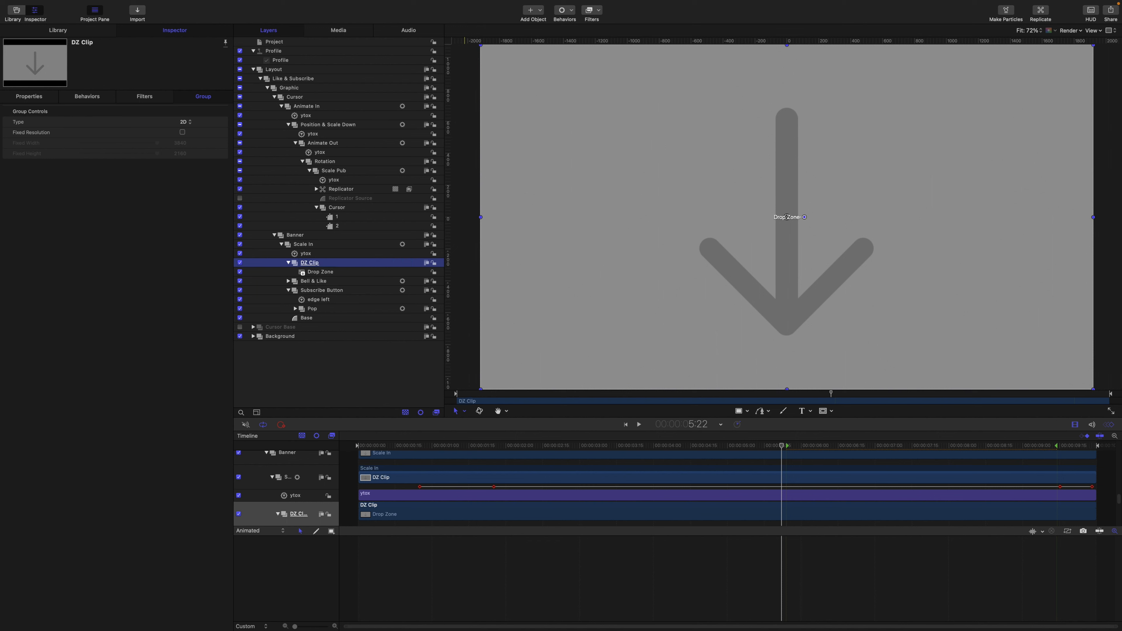
- Draw a circle with a radius of about 326 in the Scale In group and reset its position to the canvas centre
click(309, 246)
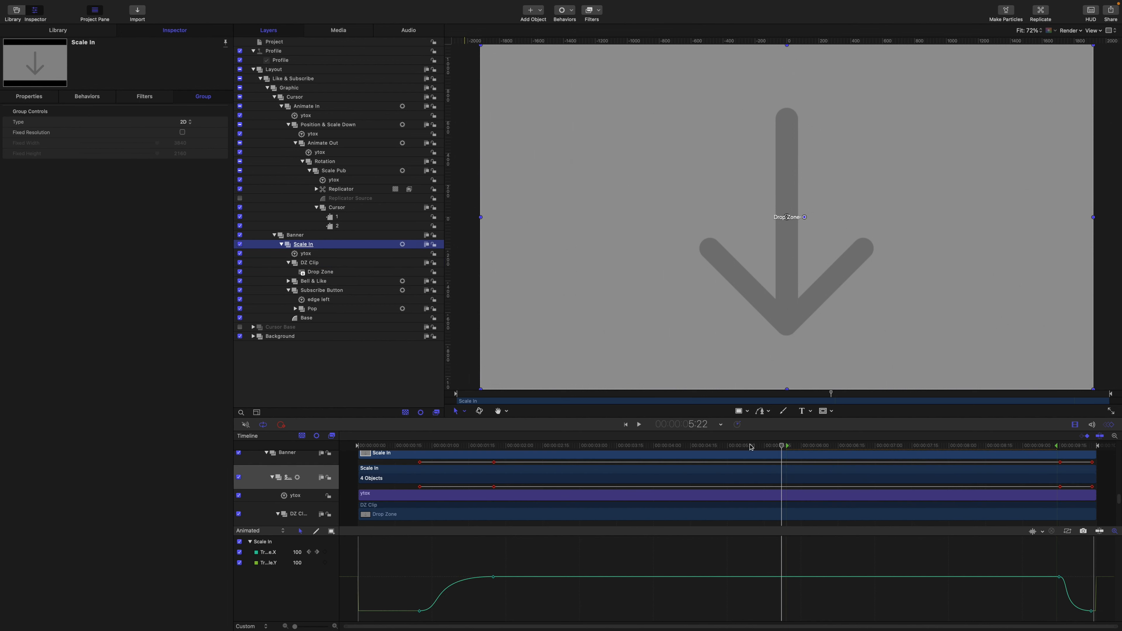
click(746, 411)
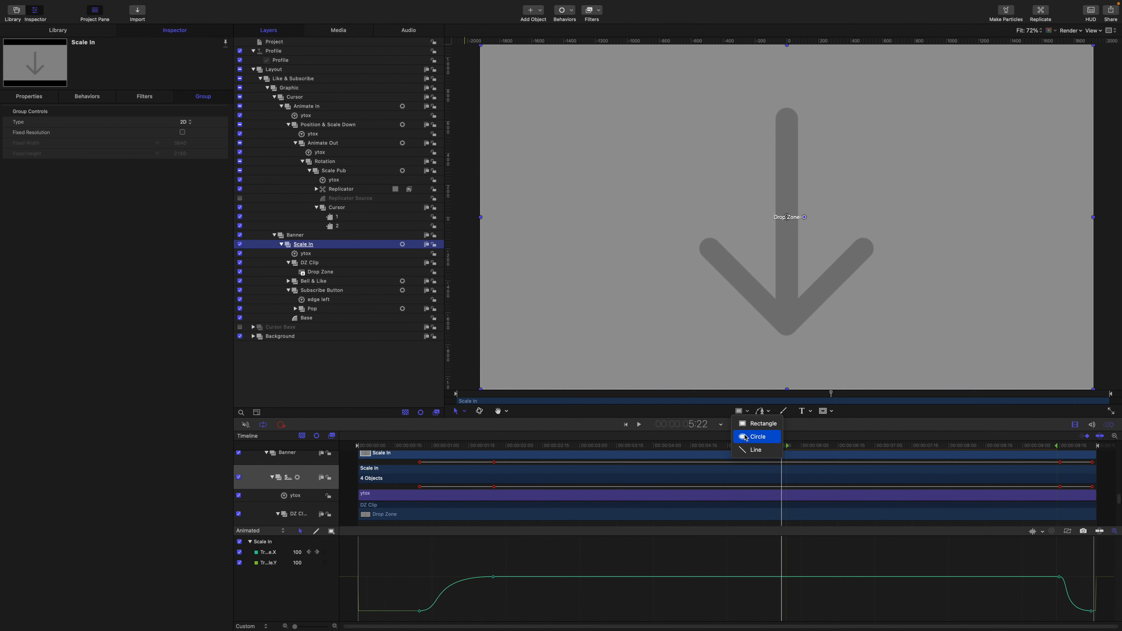
click(746, 437)
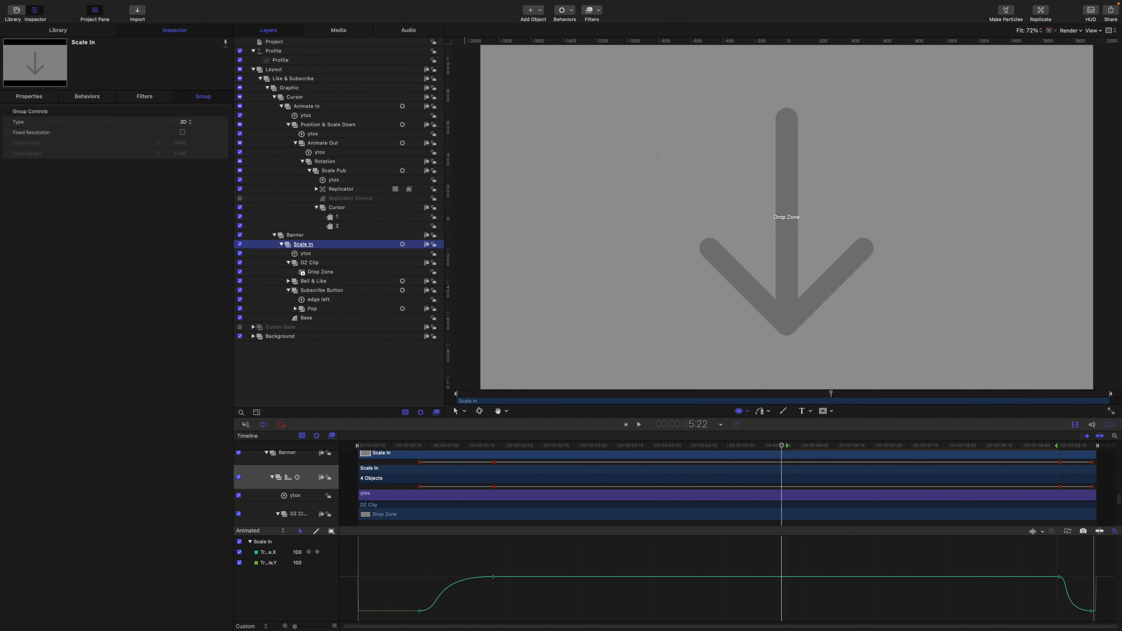
drag(656, 157, 709, 210)
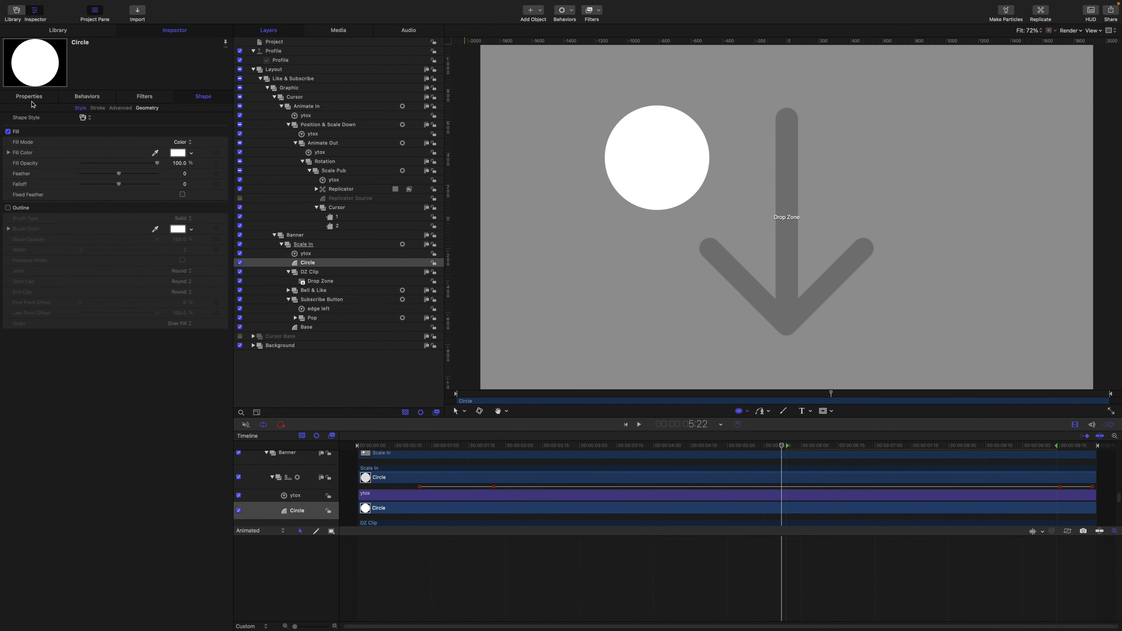
click(31, 101)
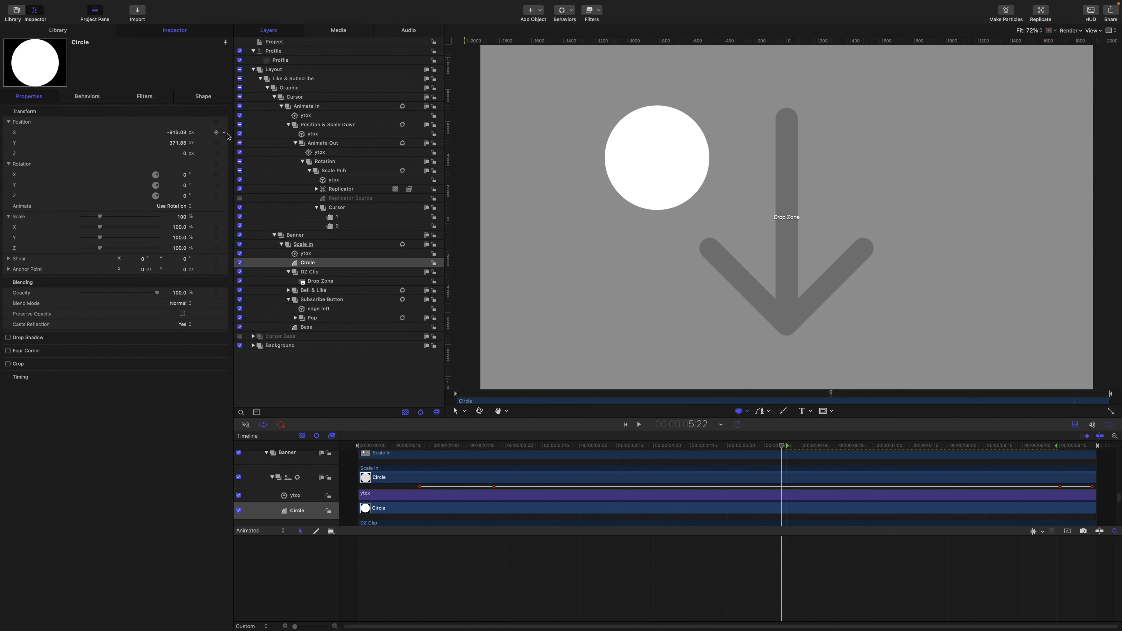
click(226, 122)
click(235, 126)
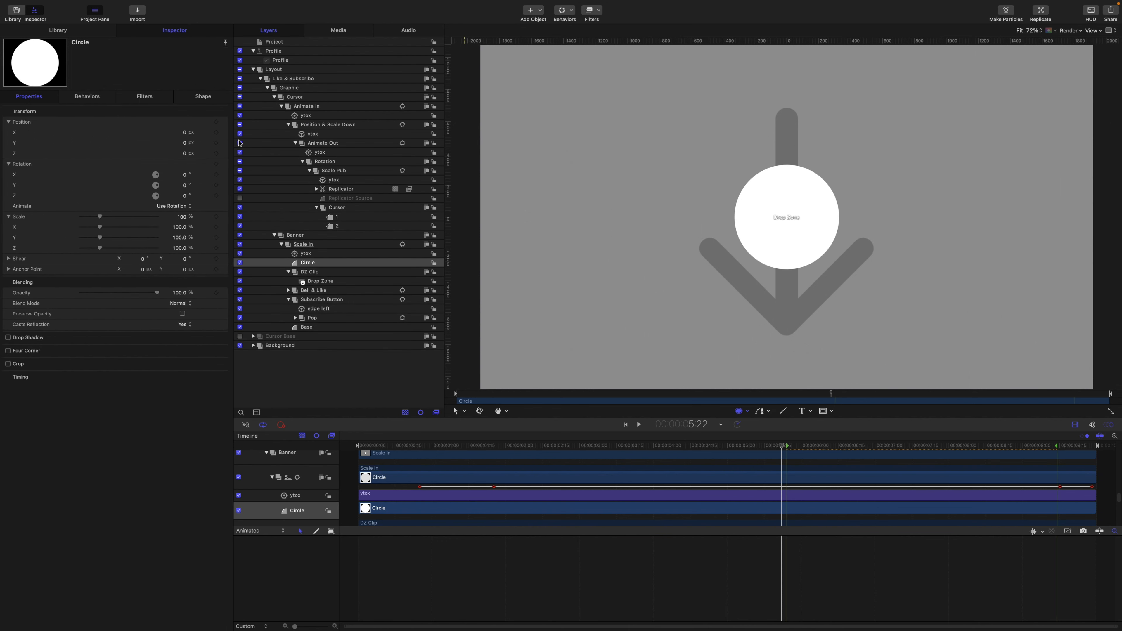
- Set the circle's radius to 900
click(207, 98)
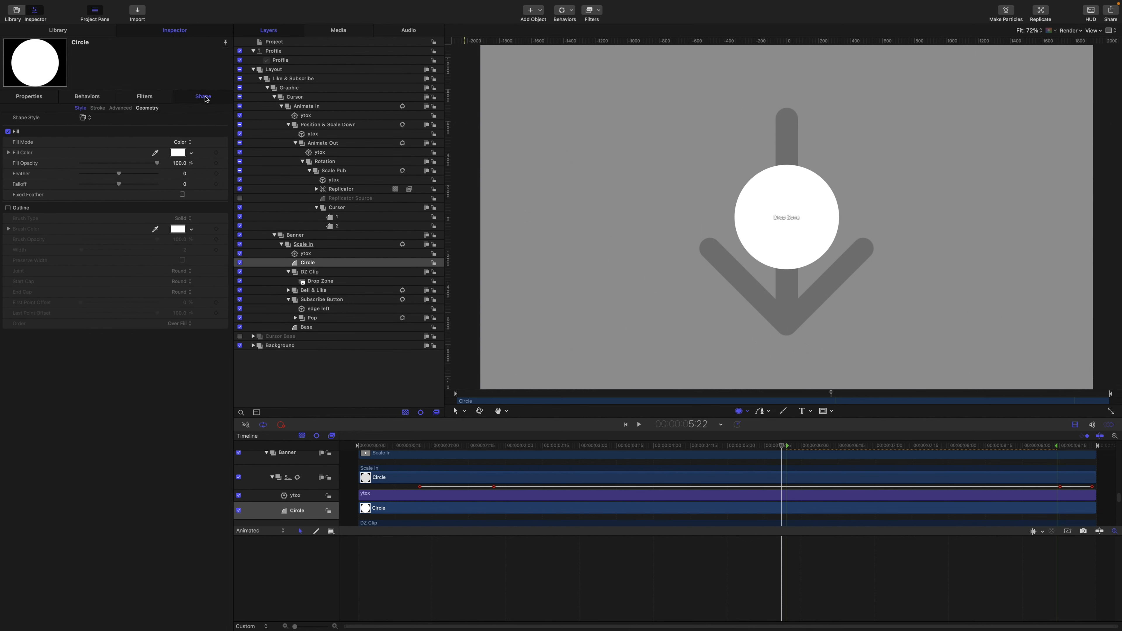
click(155, 111)
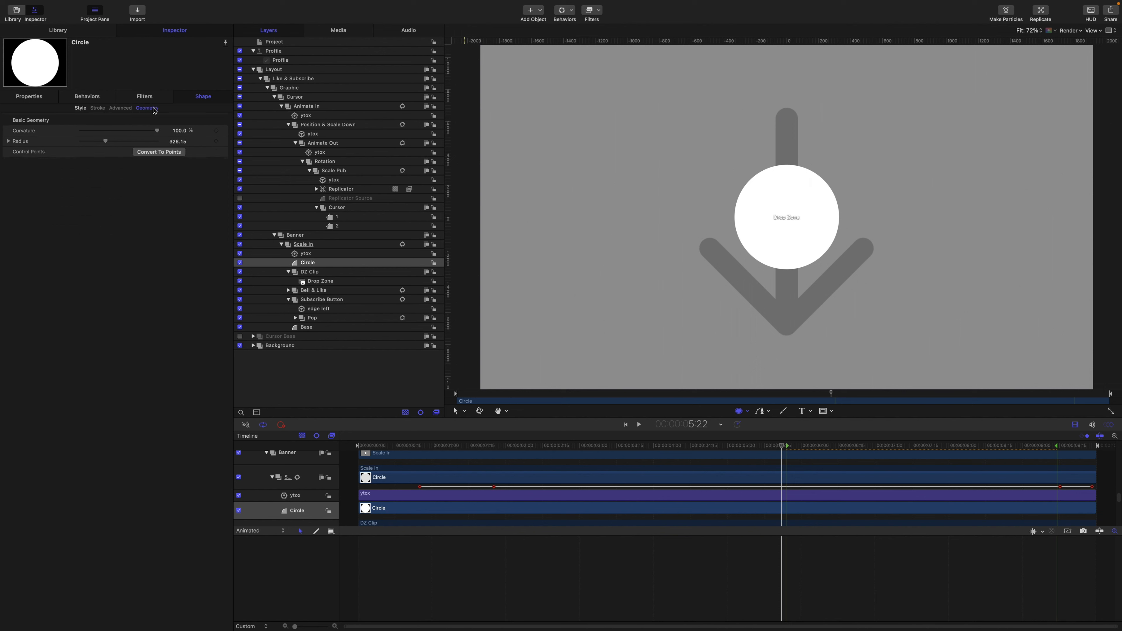
click(176, 142)
text(900)
key(Return)
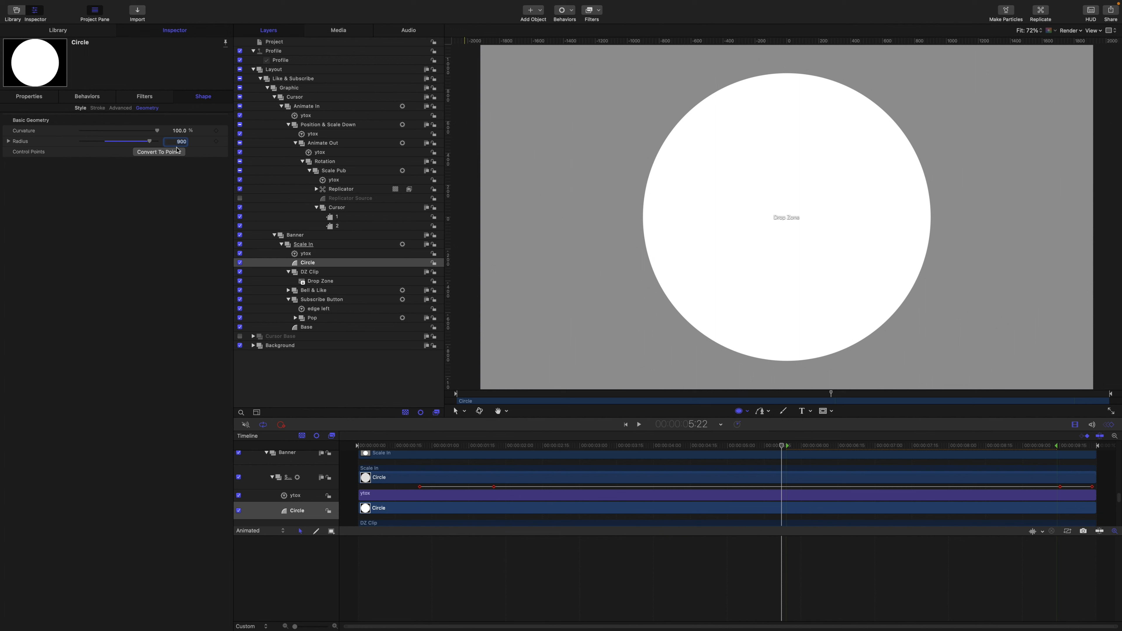
- Add an image mask to the DZ Clip group
click(310, 274)
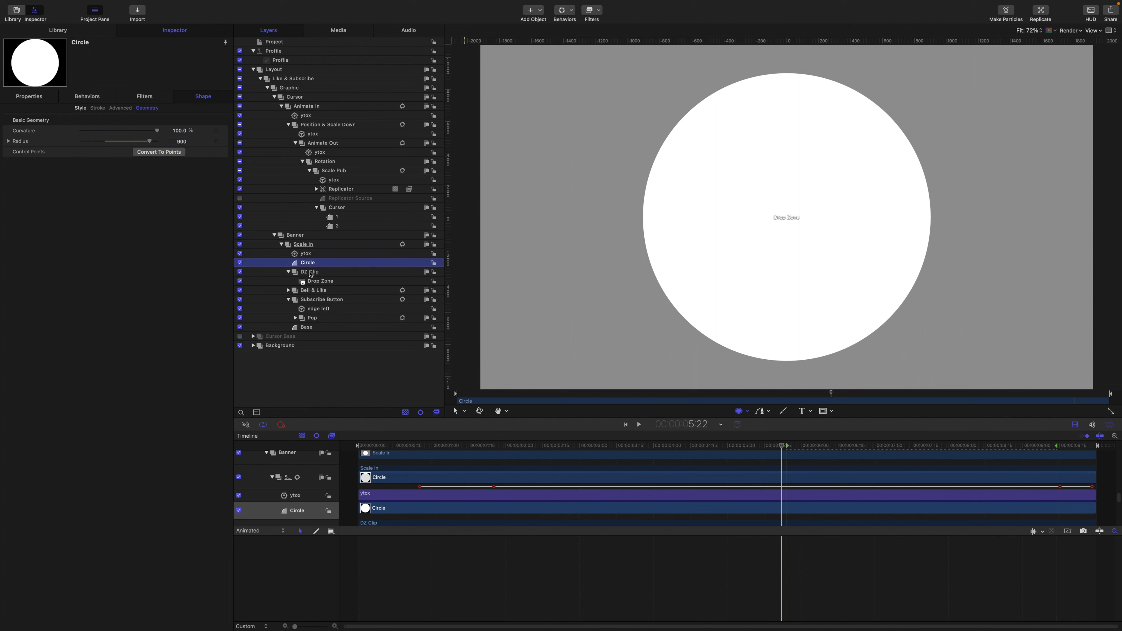
right_click(311, 274)
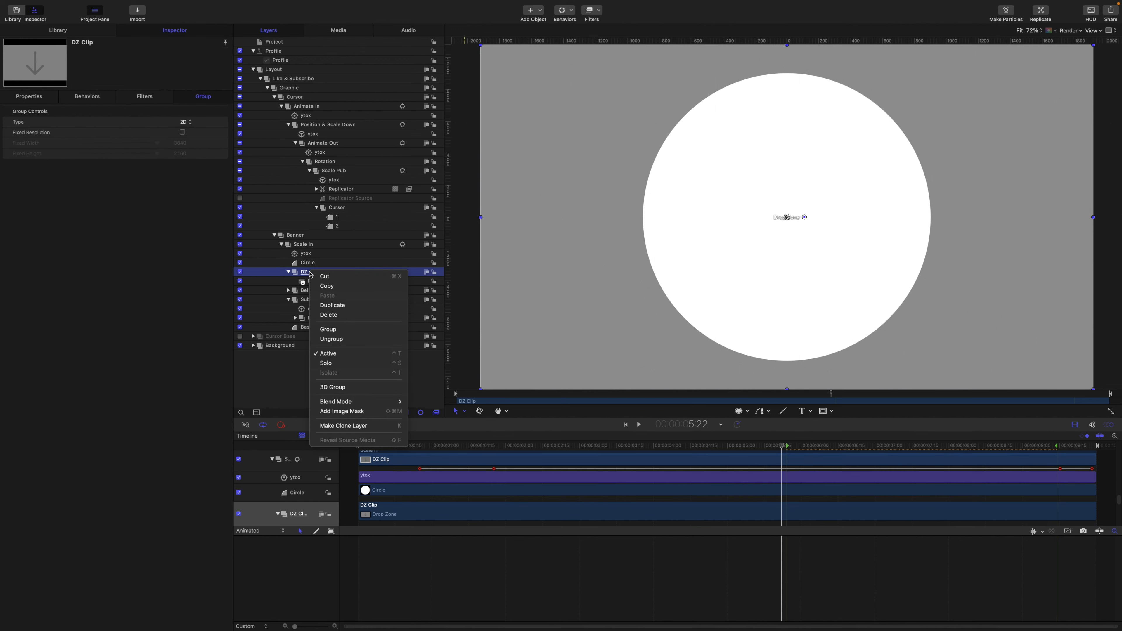
click(347, 405)
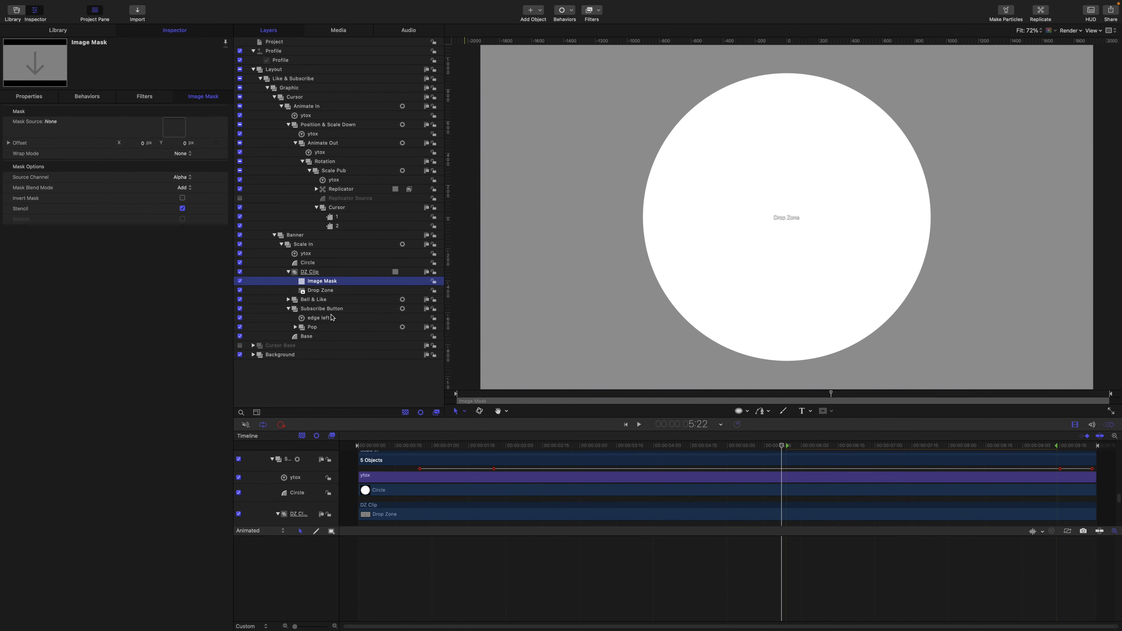
- Assign the Circle as the source of the DZ Clip group's image mask
drag(308, 266, 310, 283)
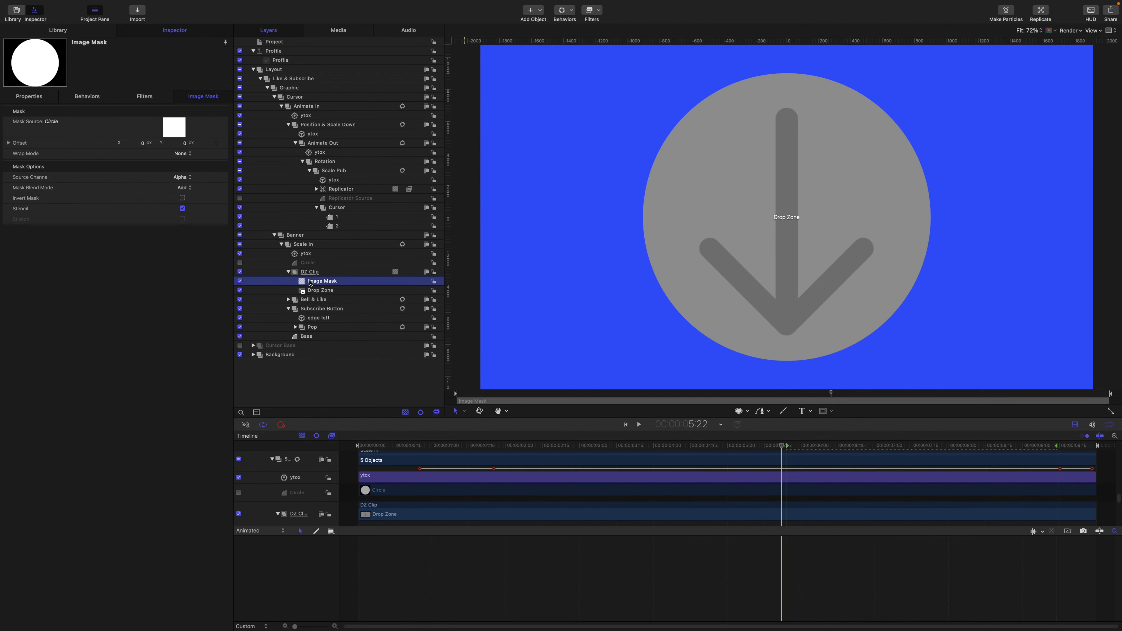
click(310, 273)
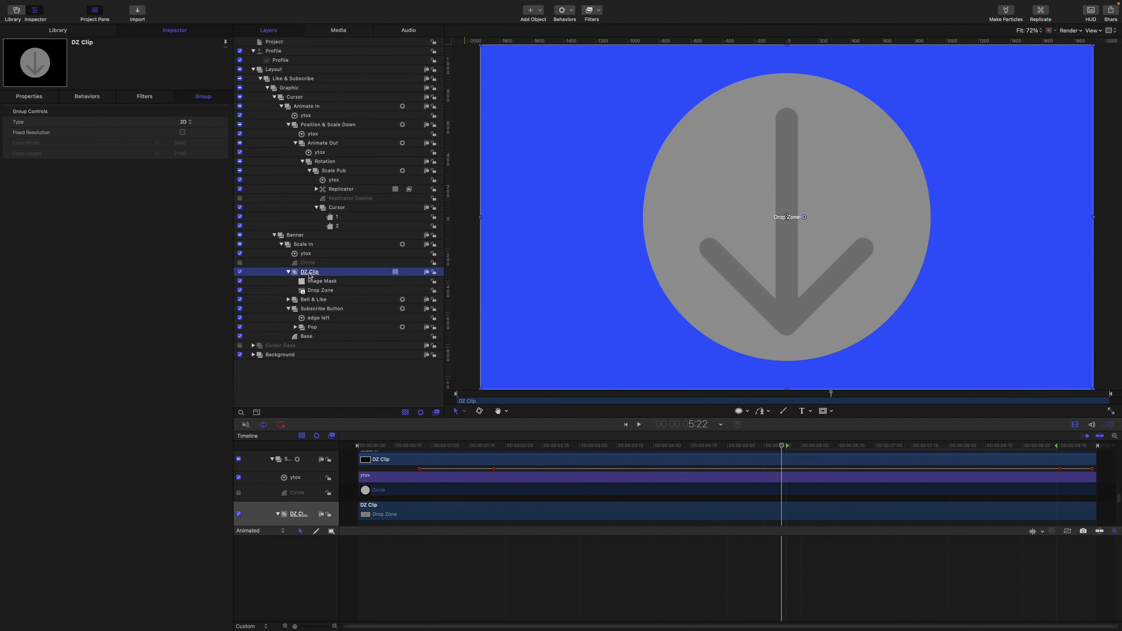
click(832, 411)
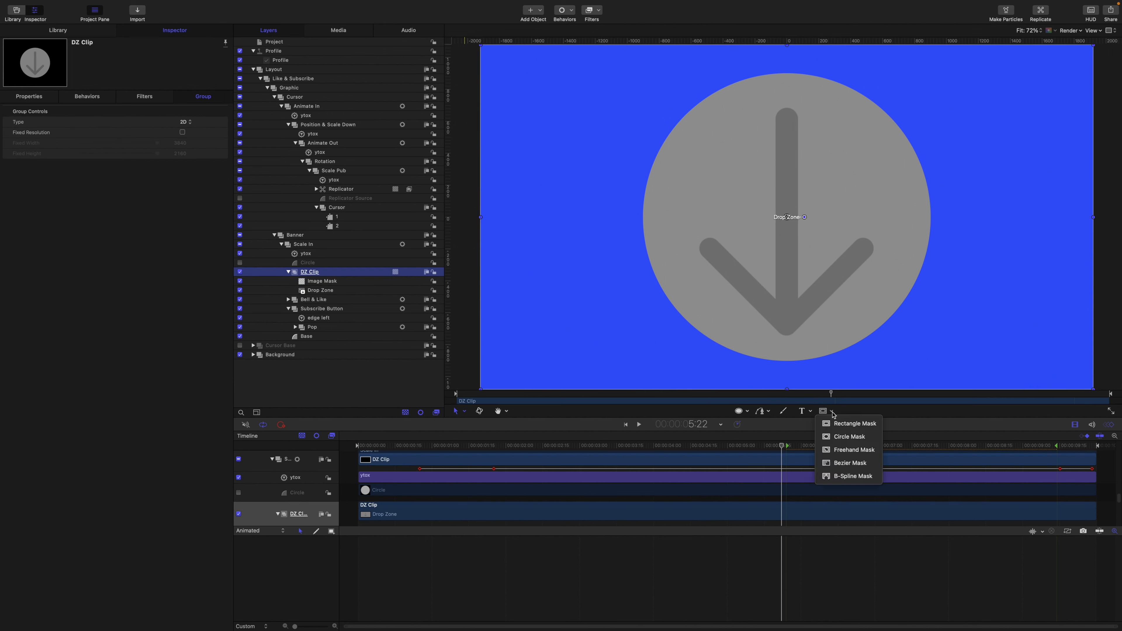
click(832, 412)
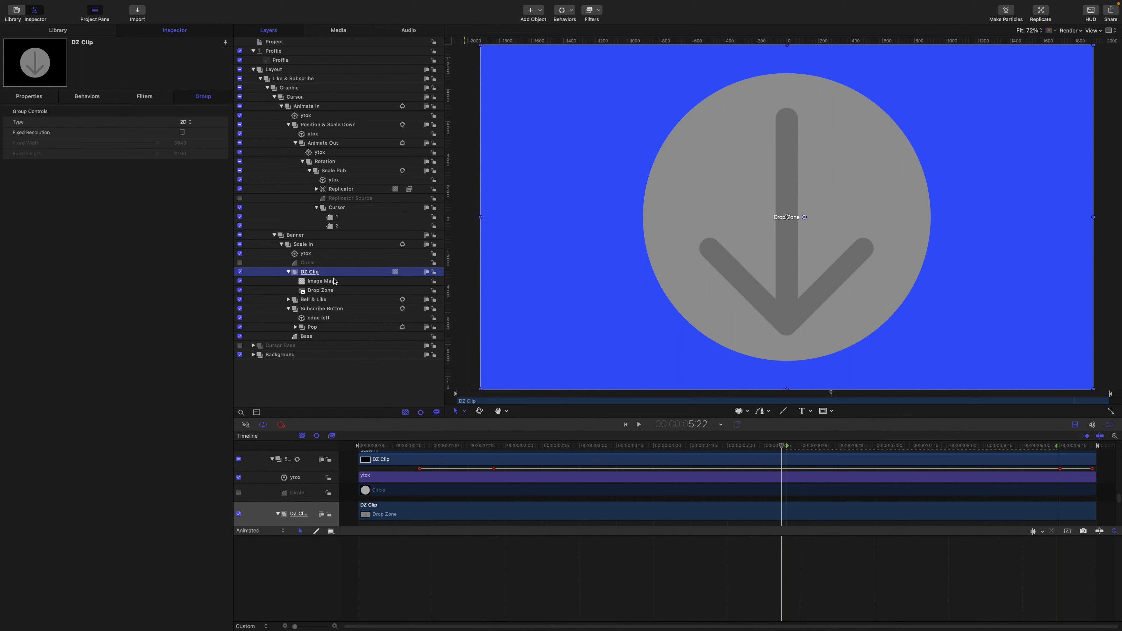
- Create a new group inside Scale In and move the Circle and the DZ Clip group into it
key(shift+super+n)
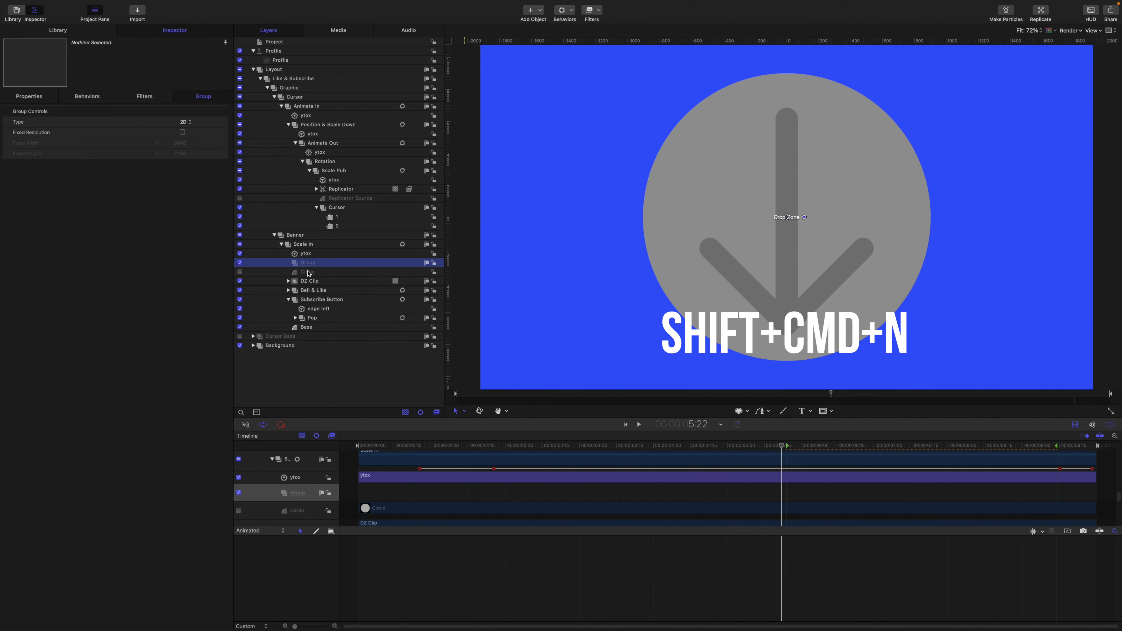
click(308, 273)
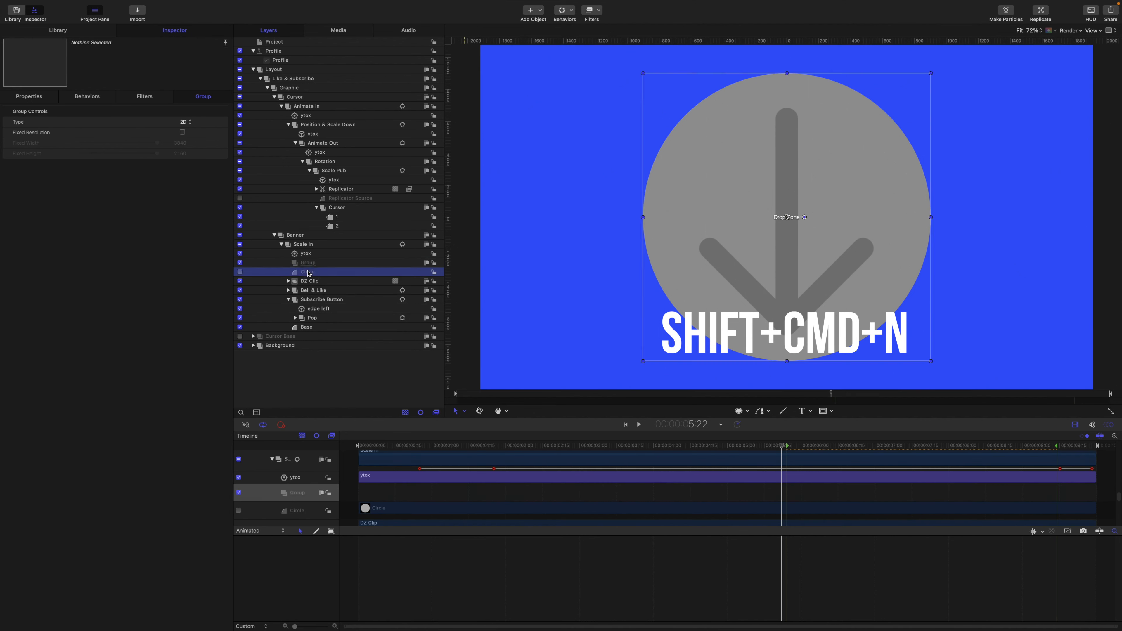
shift+click(309, 281)
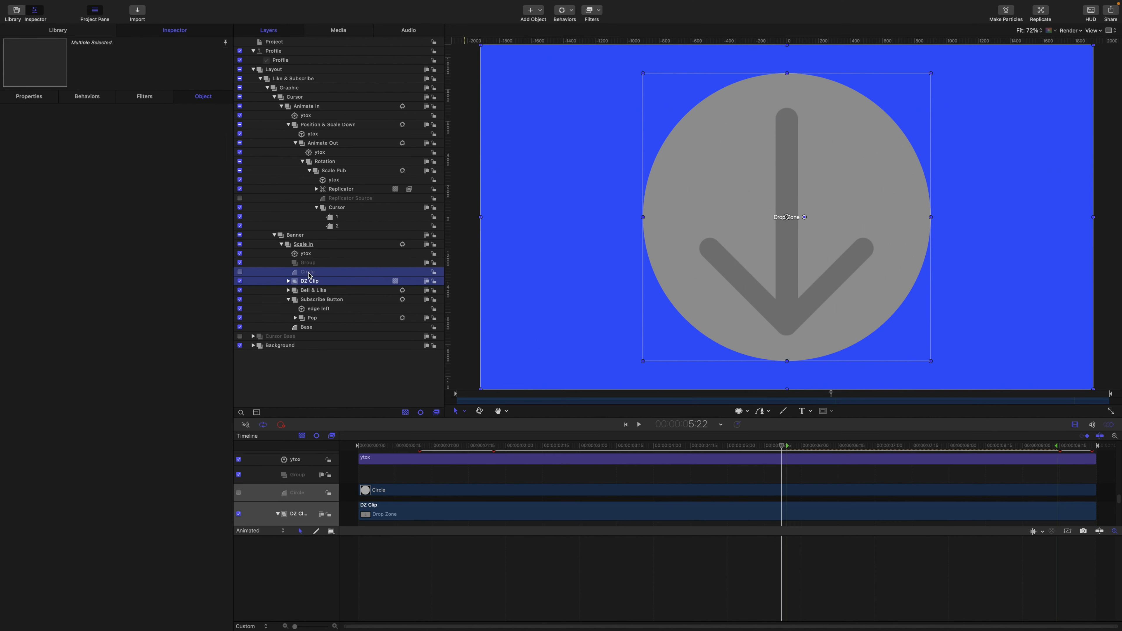
drag(309, 272, 309, 263)
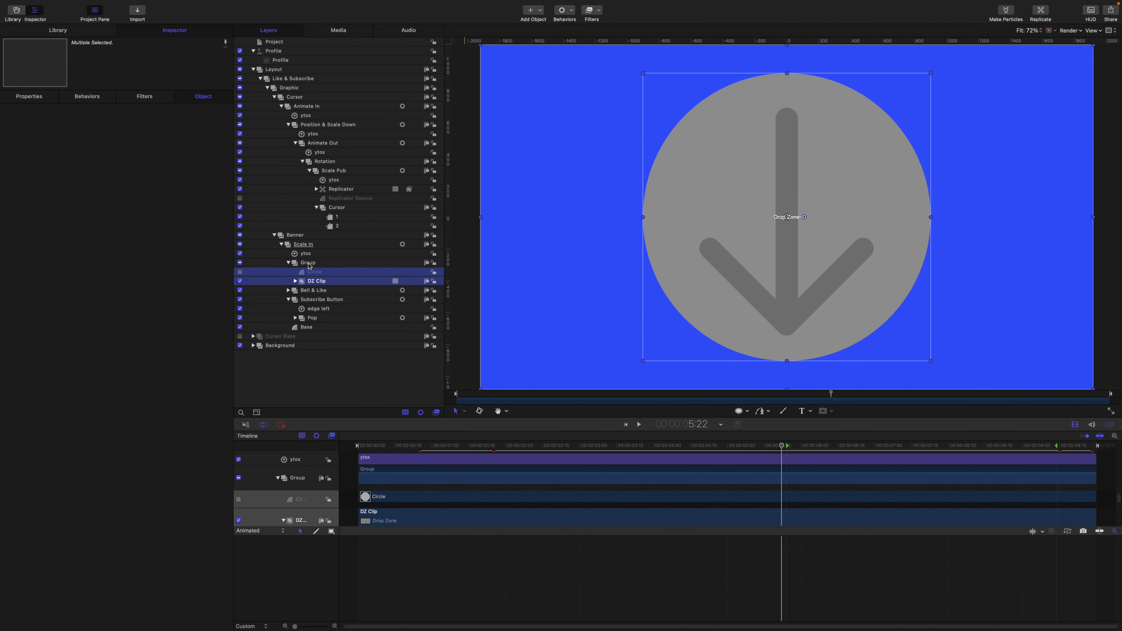
- Rename the group holding the Circle and DZ Clip as DZ Scale Pub
click(308, 264)
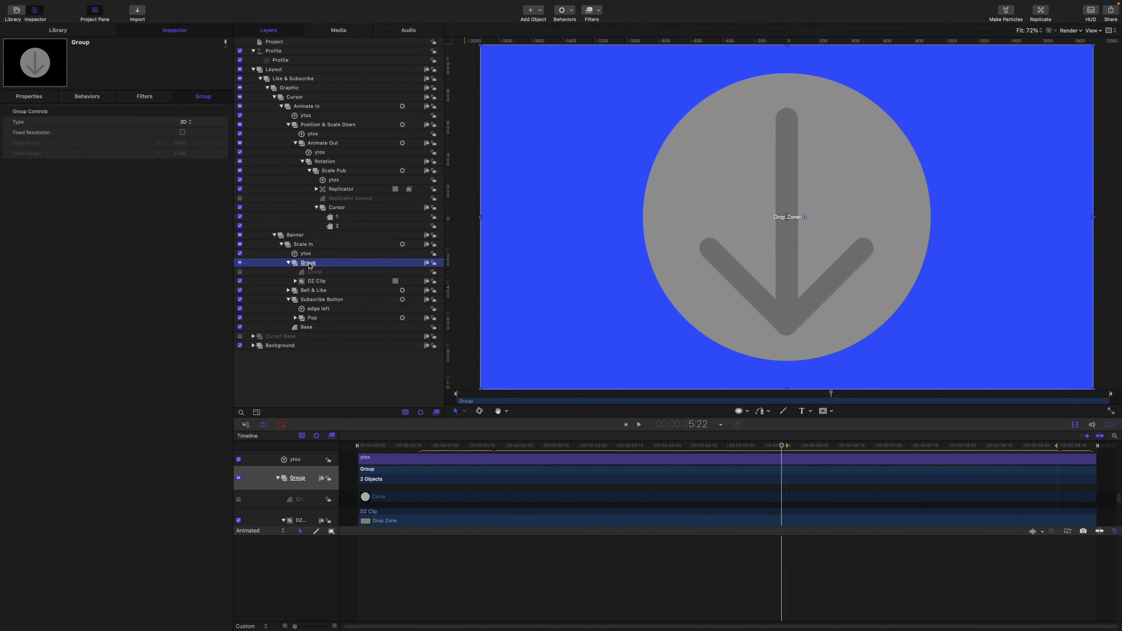
click(309, 263)
text(DZ Scale)
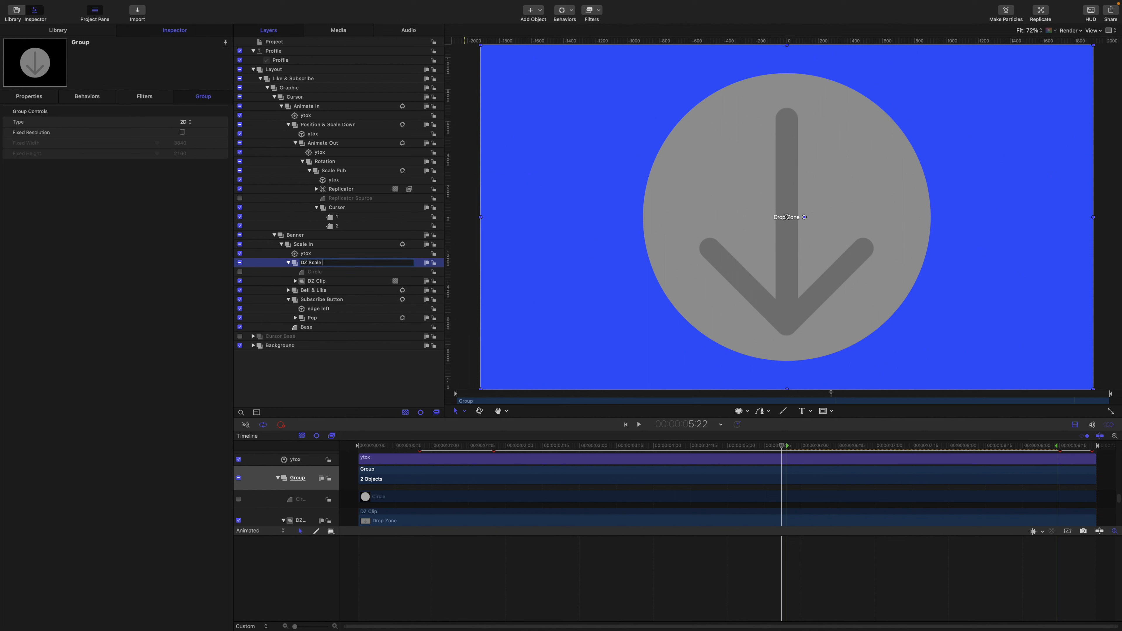
text( Pub)
key(Return)
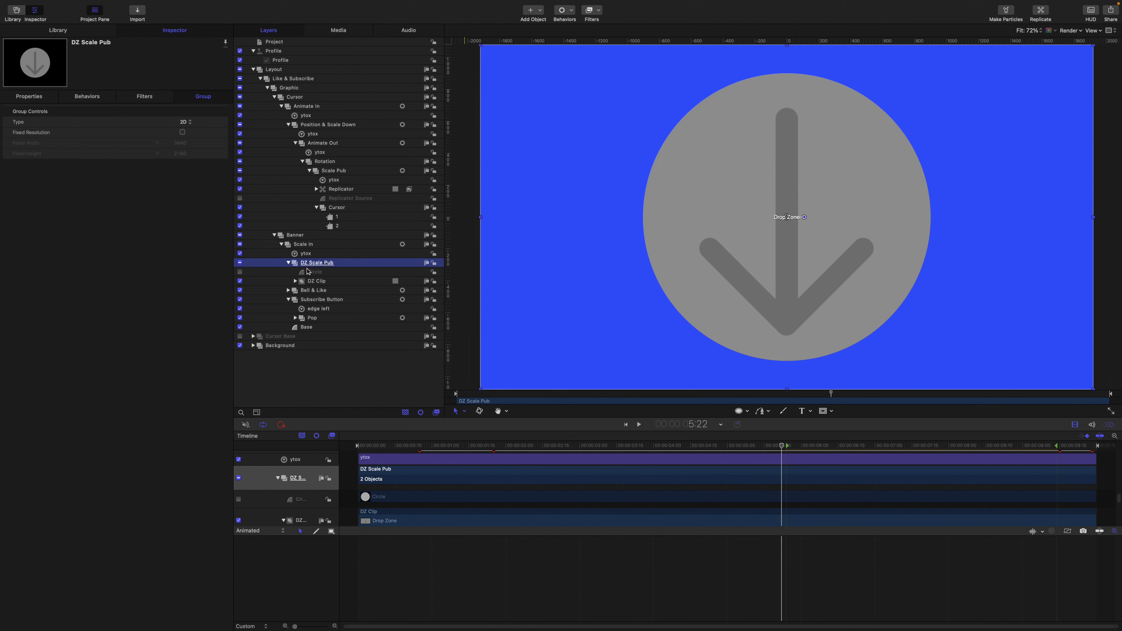
- Add a Link behavior to DZ Scale Pub's Y scale, with the same group's X scale as its source
click(30, 97)
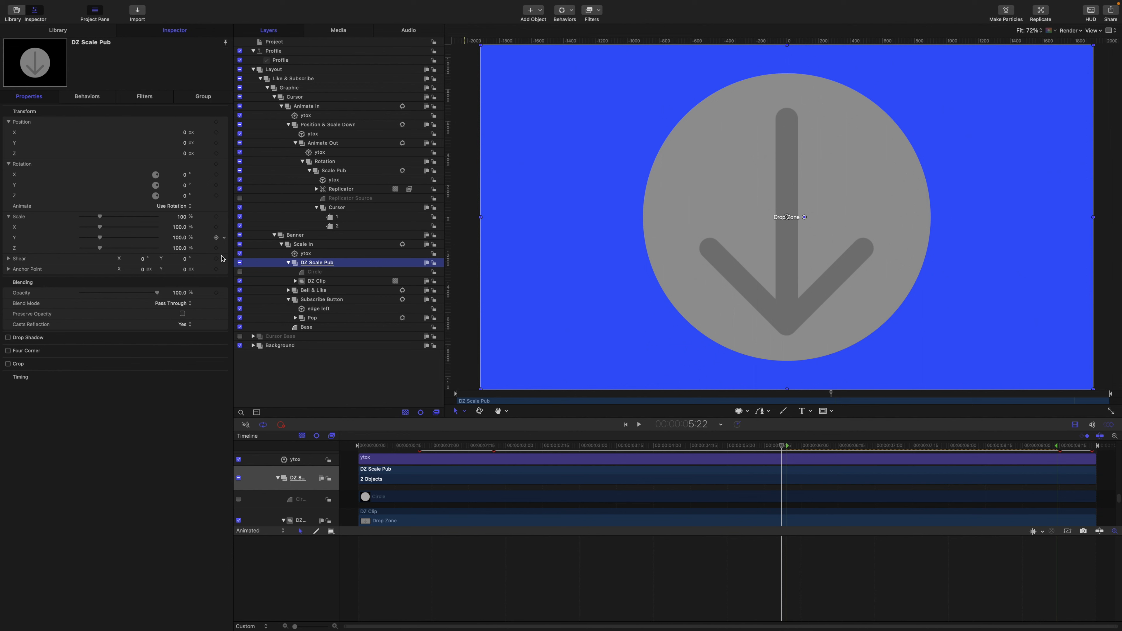
click(225, 239)
mouse_move(271, 332)
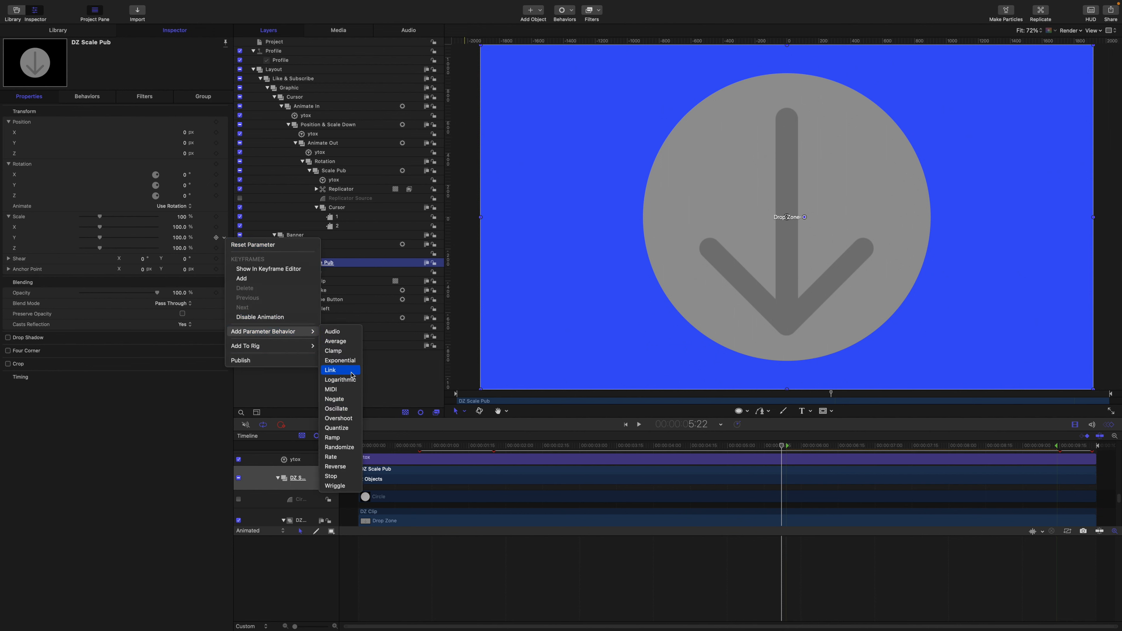
click(338, 375)
drag(304, 262, 177, 130)
click(213, 160)
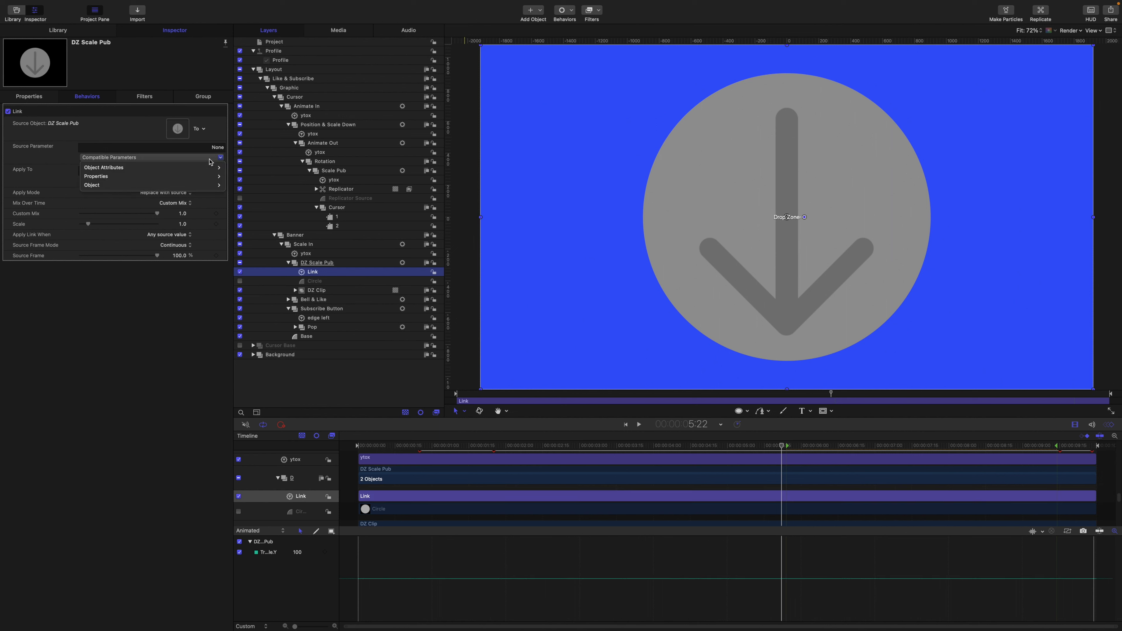
mouse_move(206, 177)
mouse_move(248, 176)
mouse_move(299, 194)
click(334, 195)
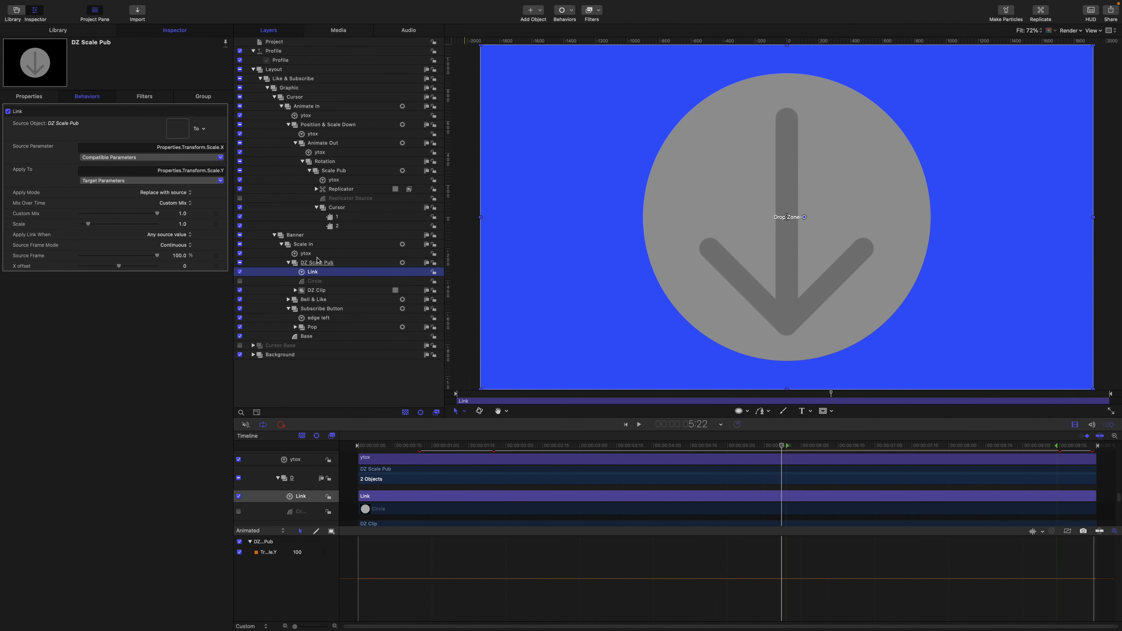
- Rename the Link behavior under DZ Scale Pub as ytox
double_click(312, 272)
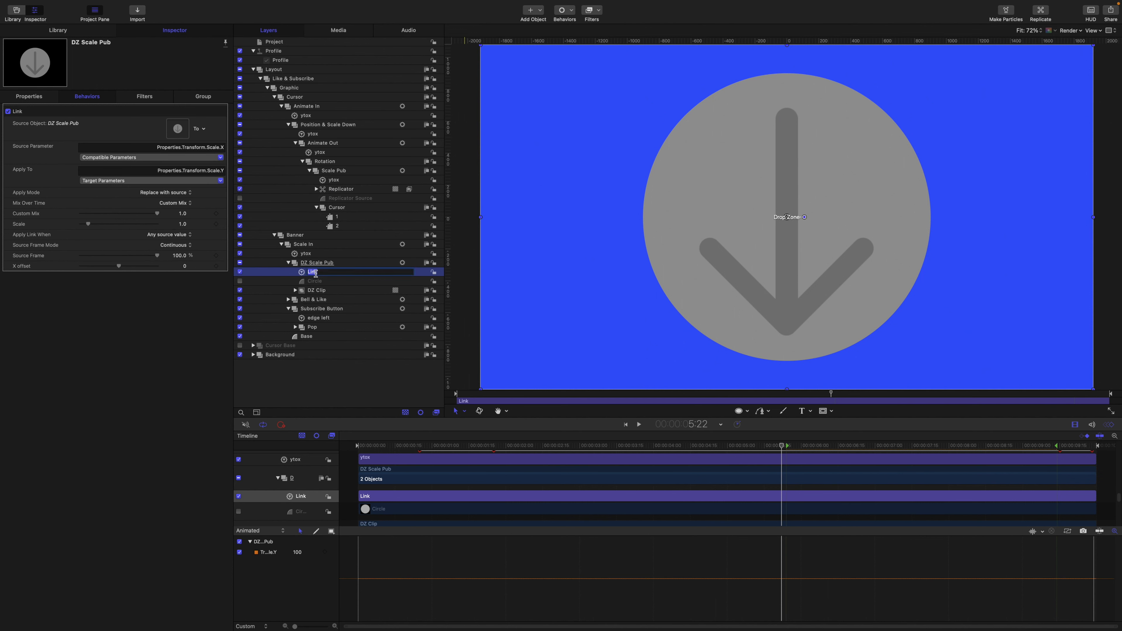
text(y)
key(Return)
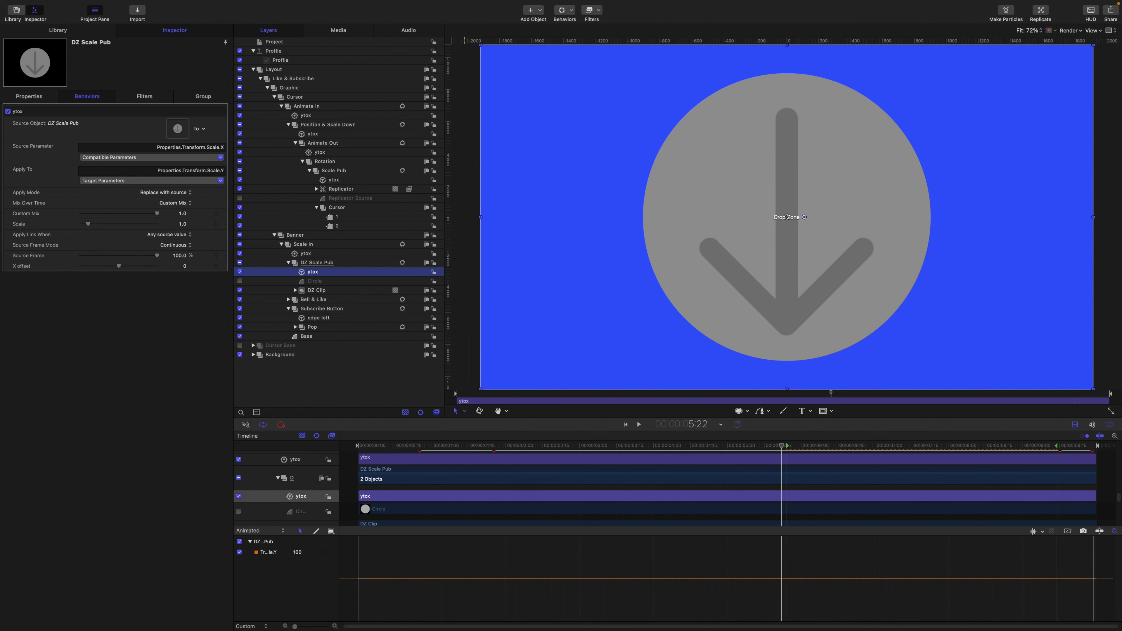
- Publish the combined Scale parameter of the DZ Scale Pub group
click(315, 265)
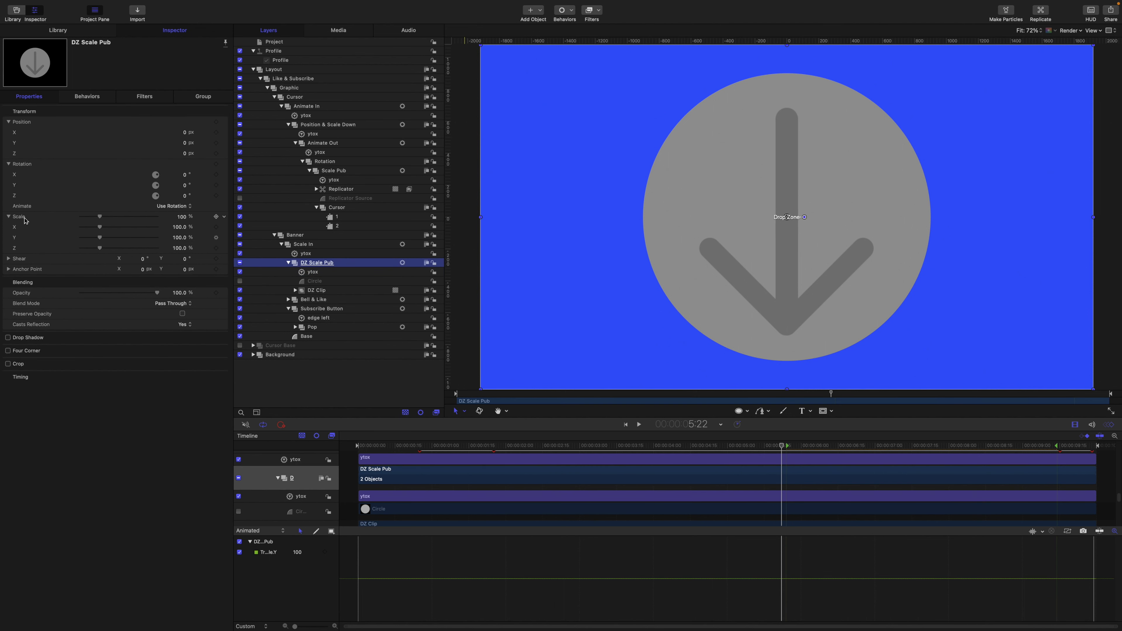
click(181, 216)
text(65)
key(Return)
mouse_move(182, 219)
mouse_down()
mouse_move(183, 202)
mouse_move(183, 221)
mouse_up()
click(9, 217)
right_click(20, 220)
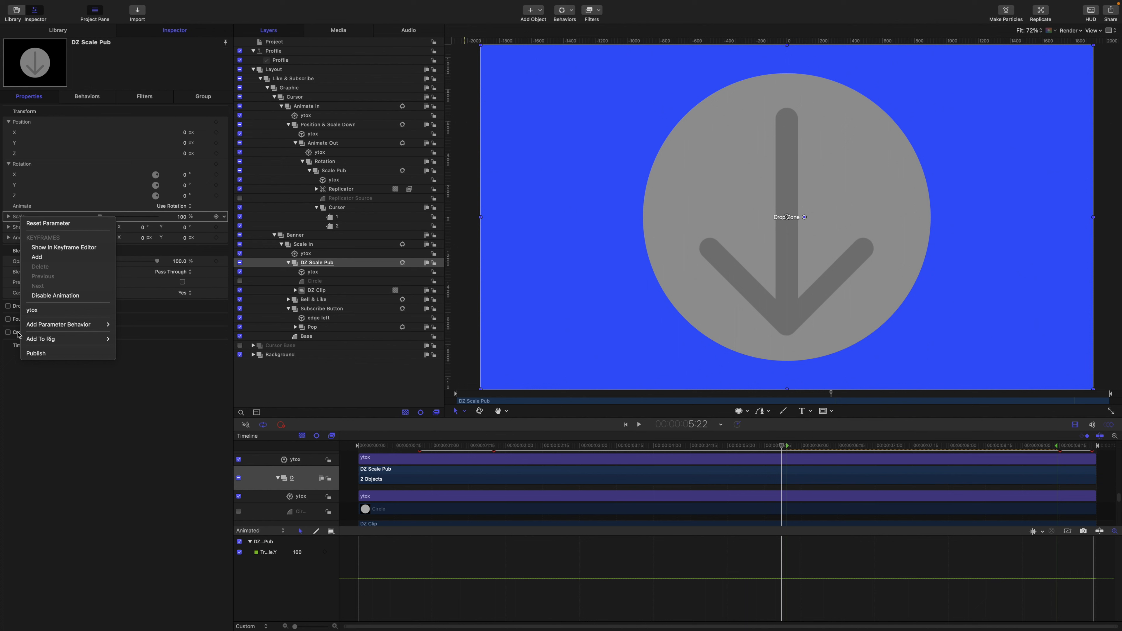
click(31, 356)
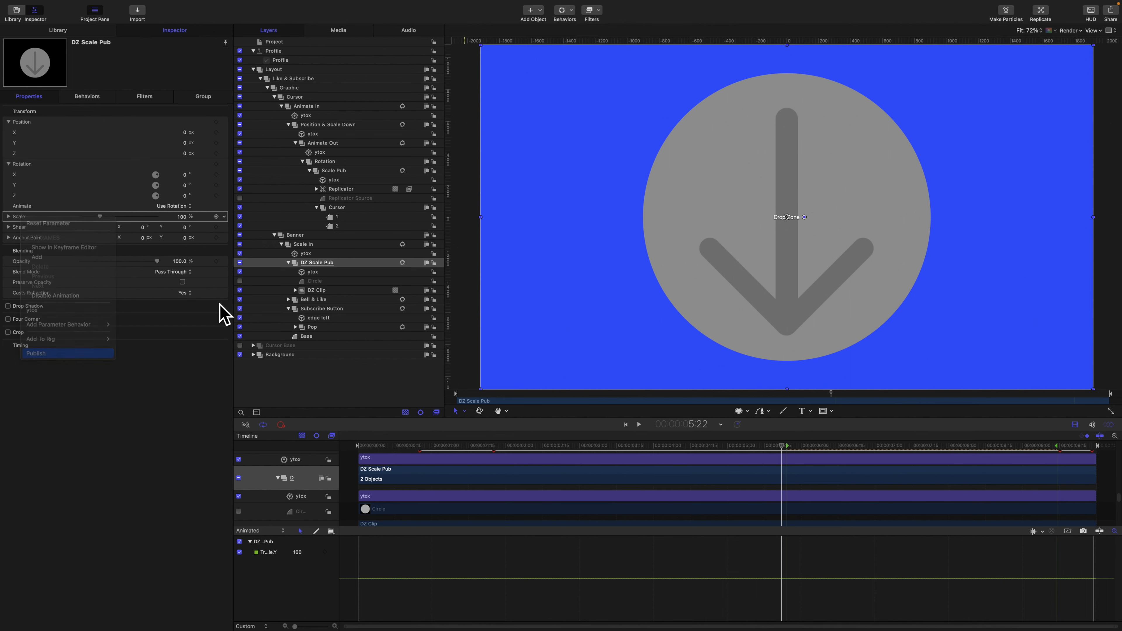
- Rename the second published Scale parameter of the project as Dropzone Size
click(275, 43)
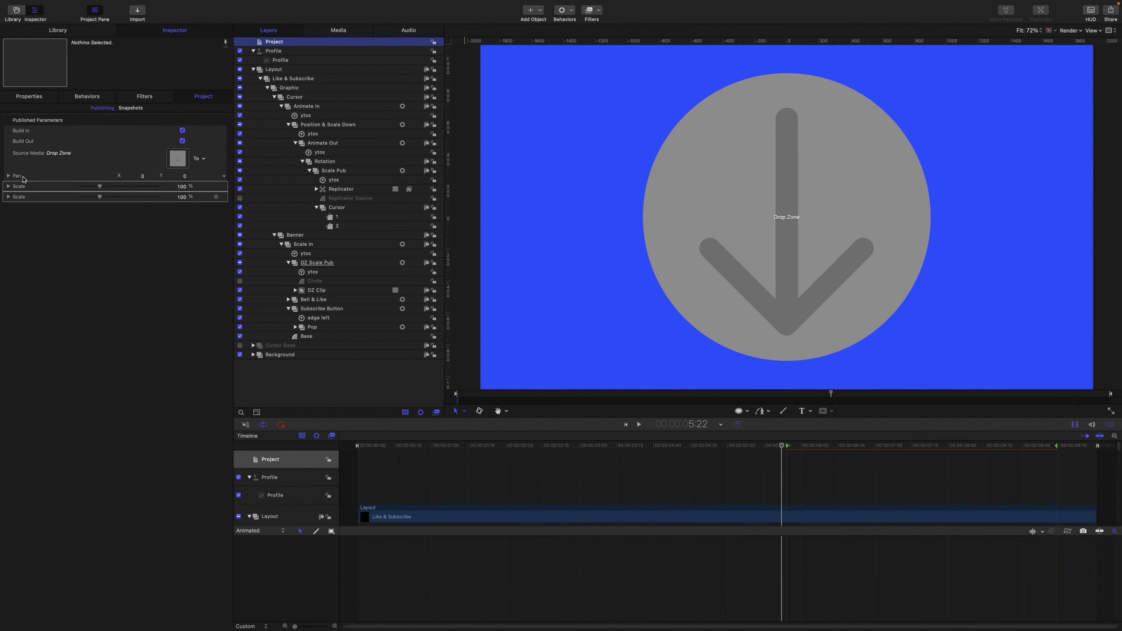
click(23, 179)
click(23, 187)
double_click(22, 196)
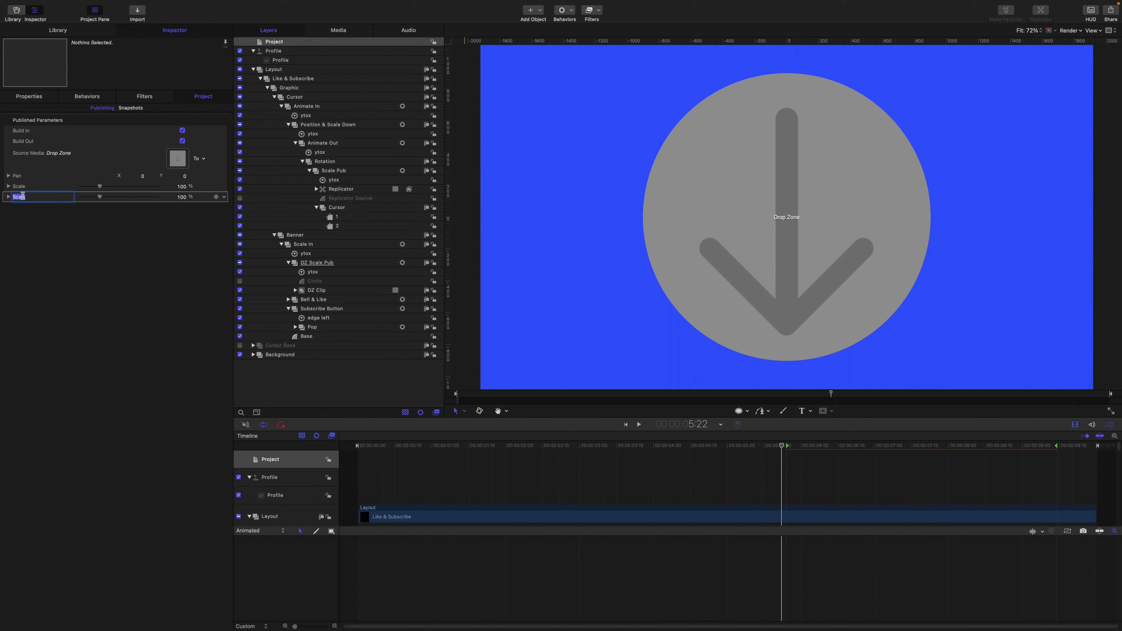
text(Dropzone Size)
- Check the axis values inside the published Dropzone Size parameter and unpublish it
click(9, 196)
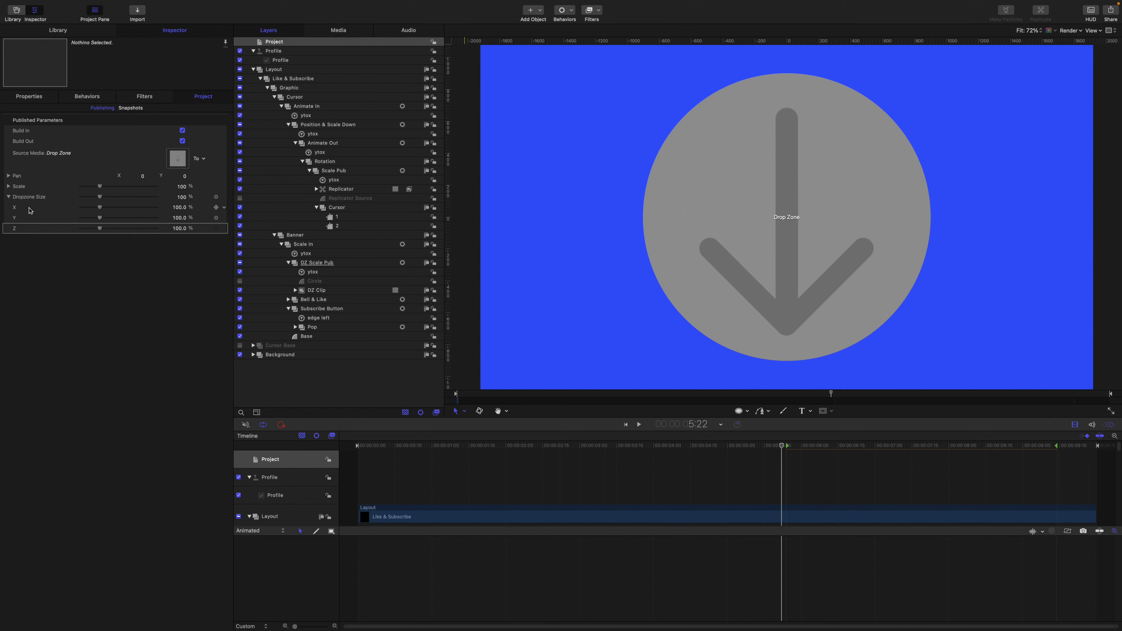
click(9, 196)
right_click(18, 200)
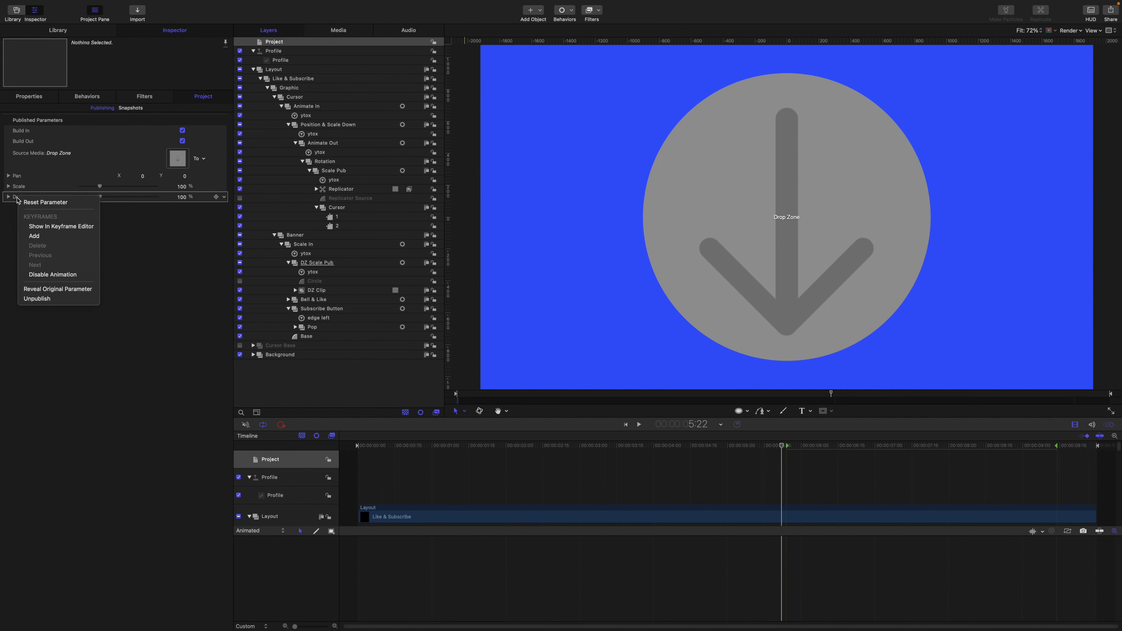
click(33, 300)
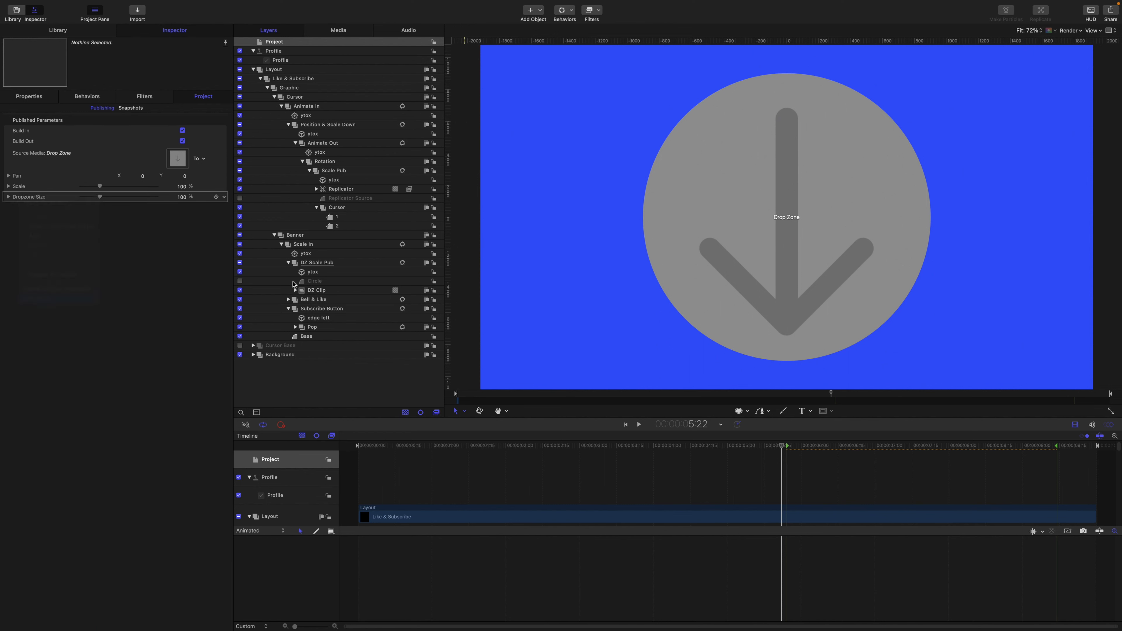
- Publish only the X scale of the DZ Scale Pub group
click(316, 264)
click(31, 97)
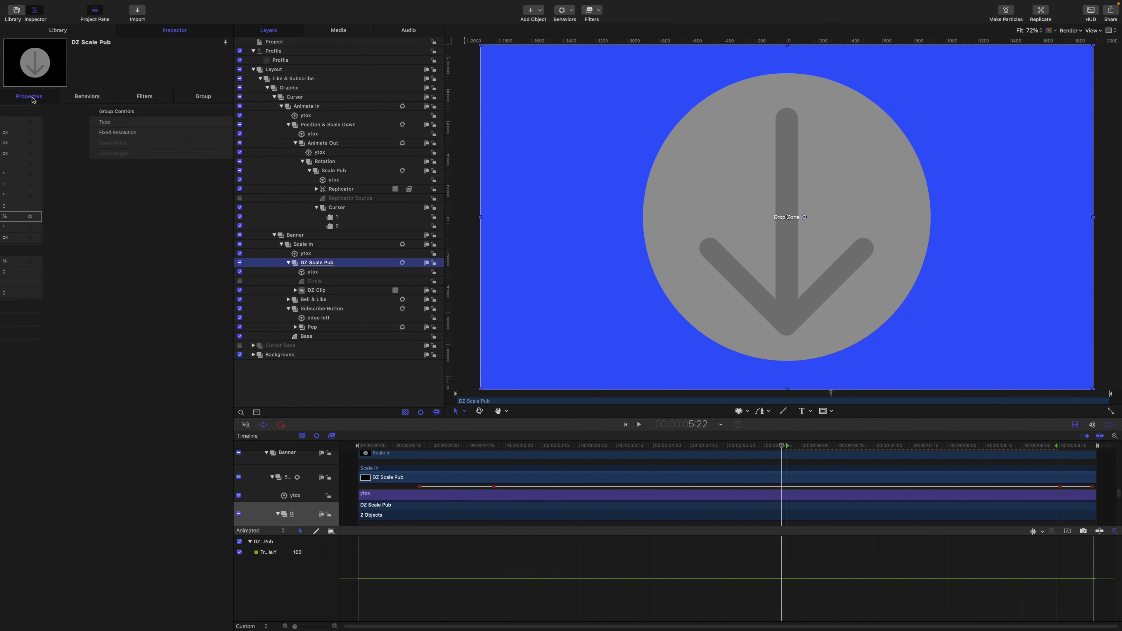
click(9, 217)
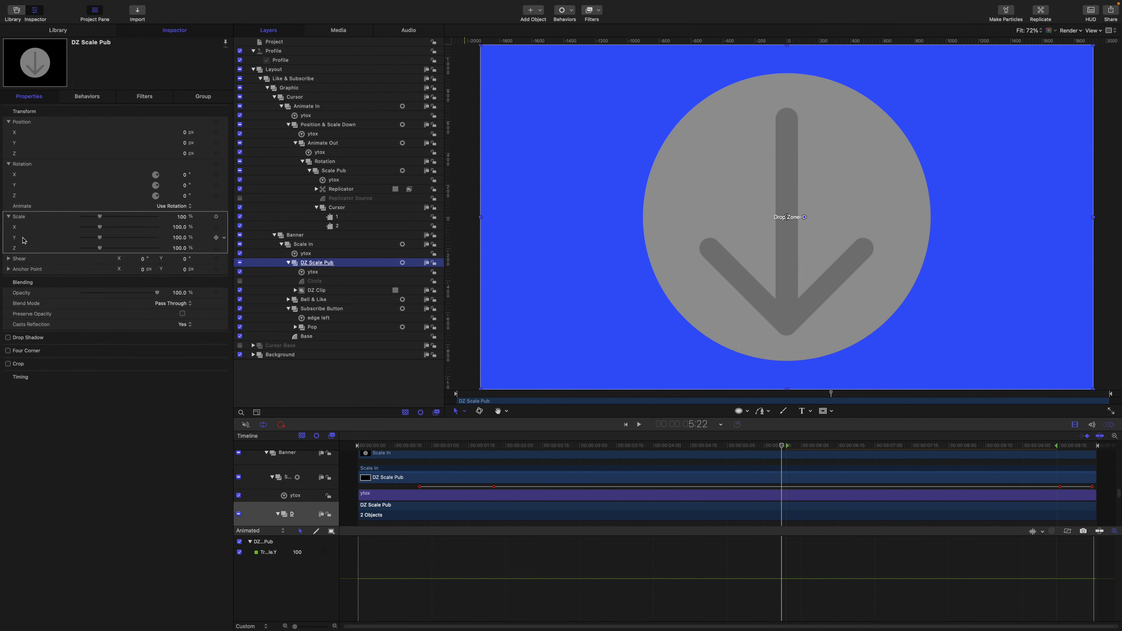
right_click(22, 230)
click(25, 352)
click(9, 216)
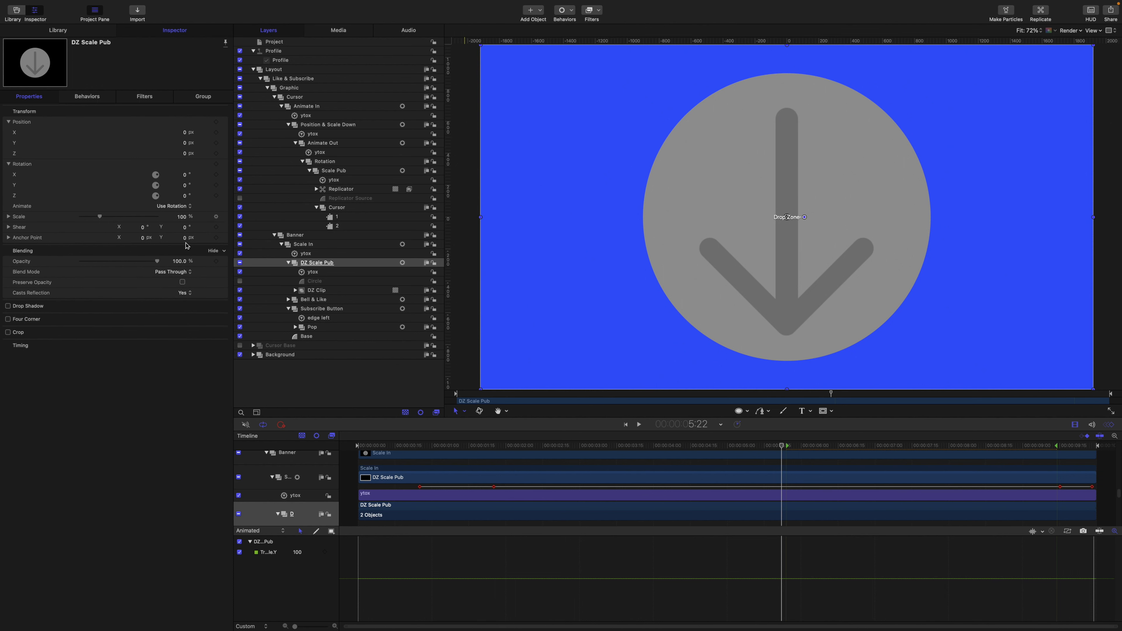
- Test the project's published X.Scale parameter with a smaller value and undo the change
click(279, 42)
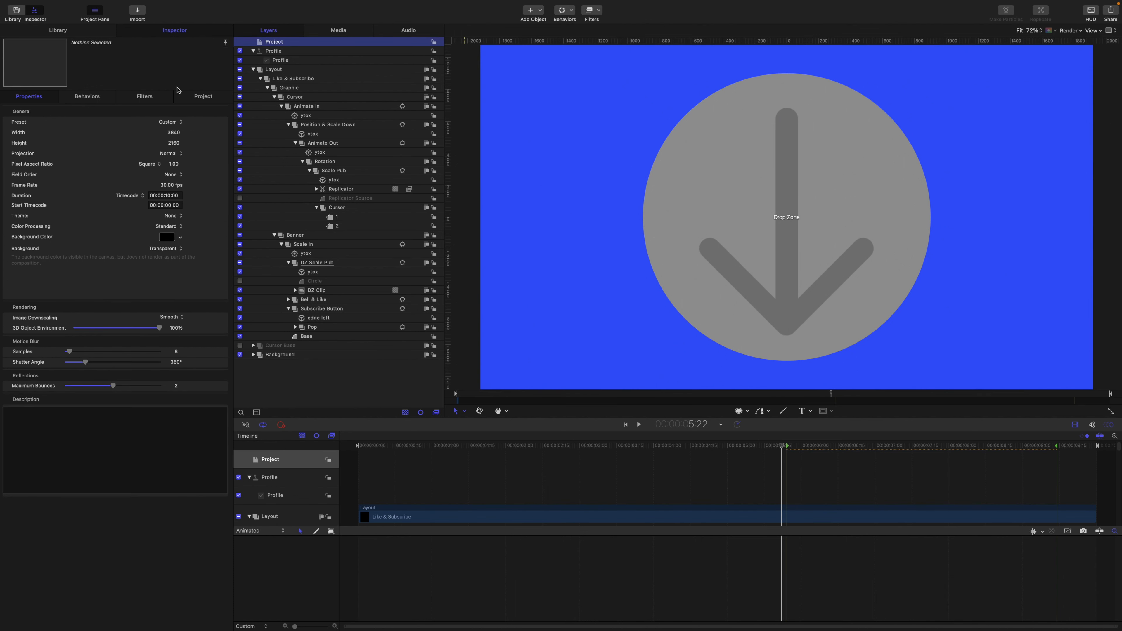
click(198, 98)
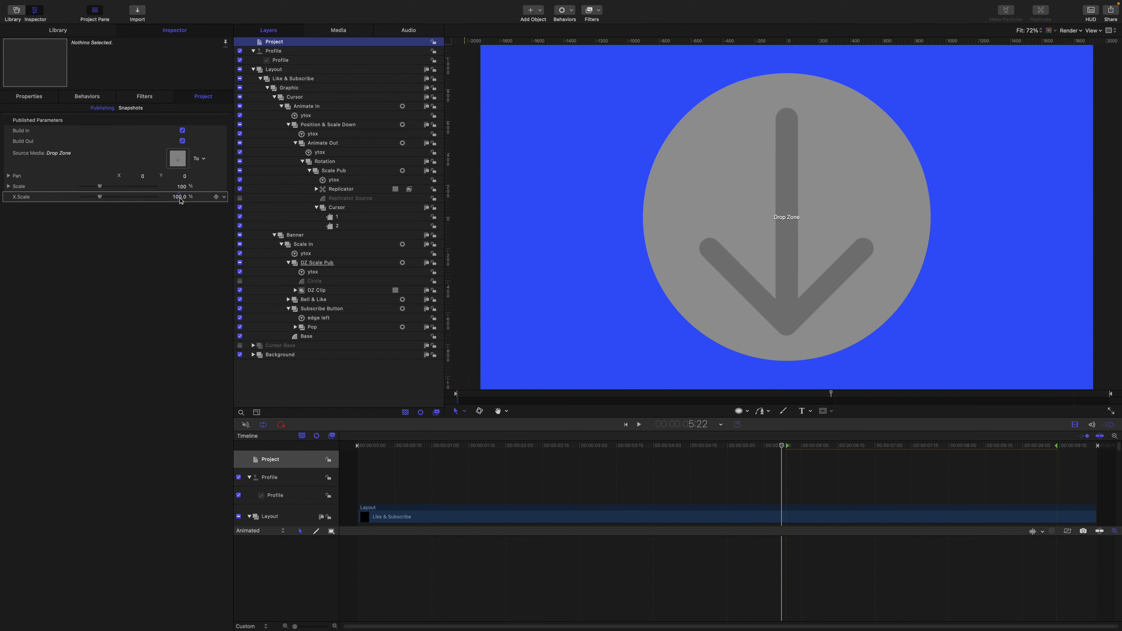
drag(179, 199, 181, 201)
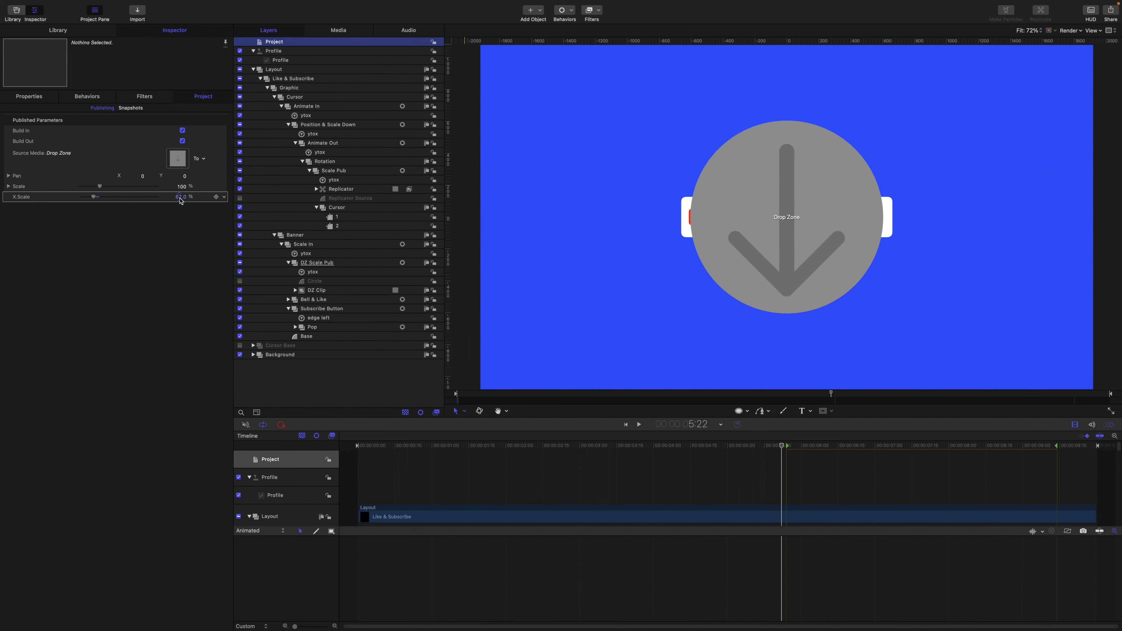
key(super+z)
- Rename the published X.Scale parameter as Dropzone Size
double_click(25, 197)
text(Dropzp)
text(zone)
text( Size)
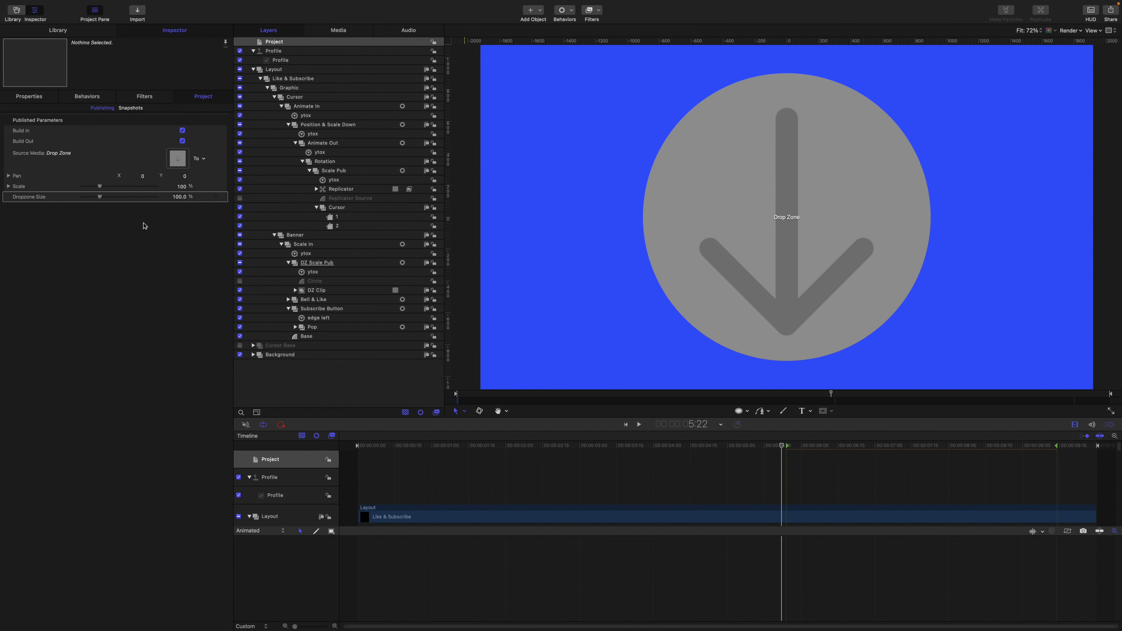
- Test the published Dropzone Size control by resizing the drop zone, and reset the parameter to its default
mouse_move(183, 197)
mouse_down()
mouse_move(183, 238)
mouse_move(194, 203)
mouse_up()
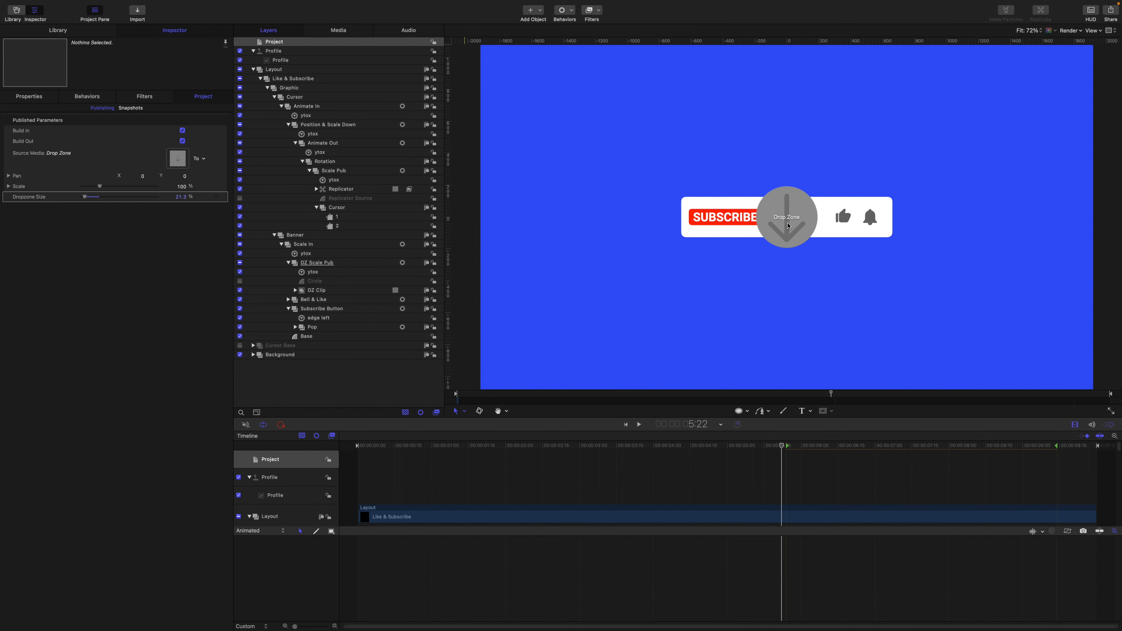
drag(185, 200, 234, 193)
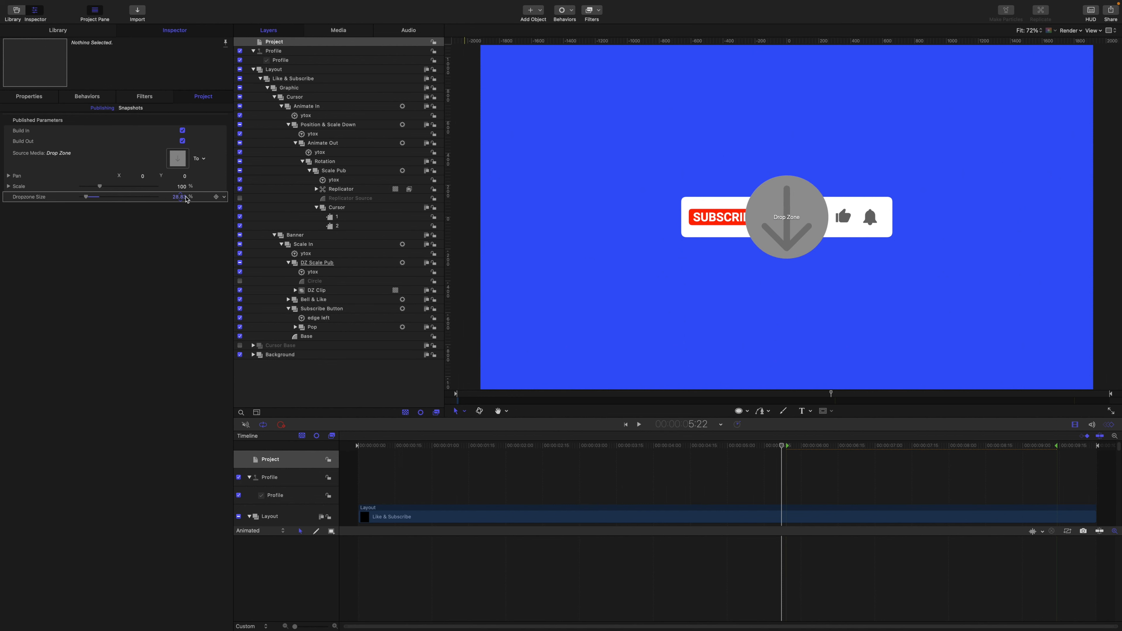
right_click(227, 197)
click(231, 200)
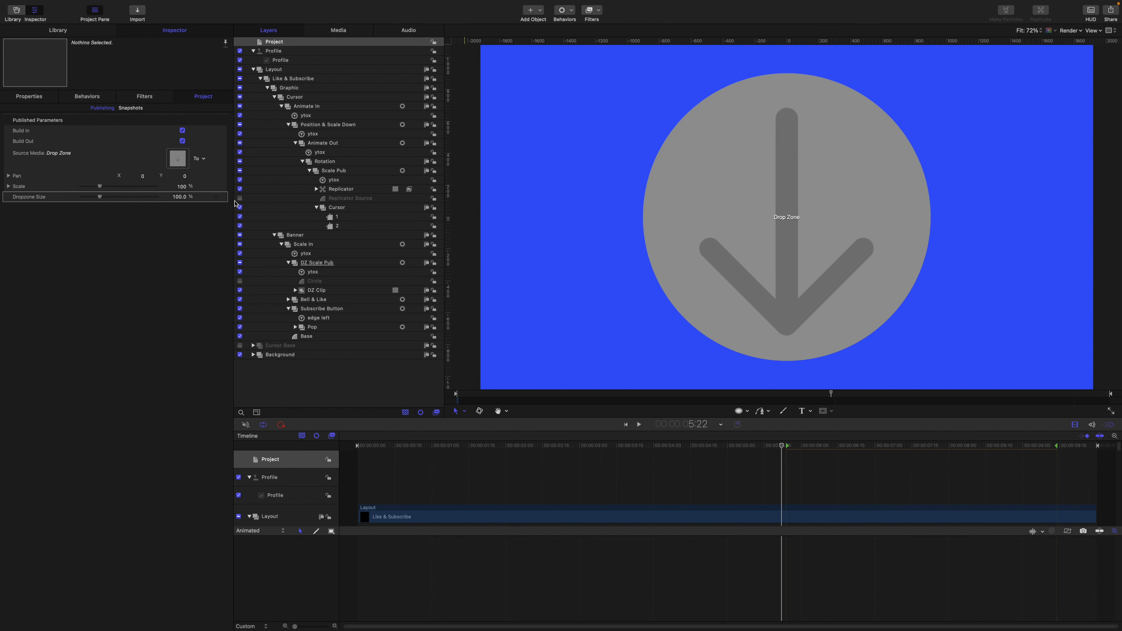
- Set the X anchor point of the DZ Scale Pub group to -900 px
click(322, 282)
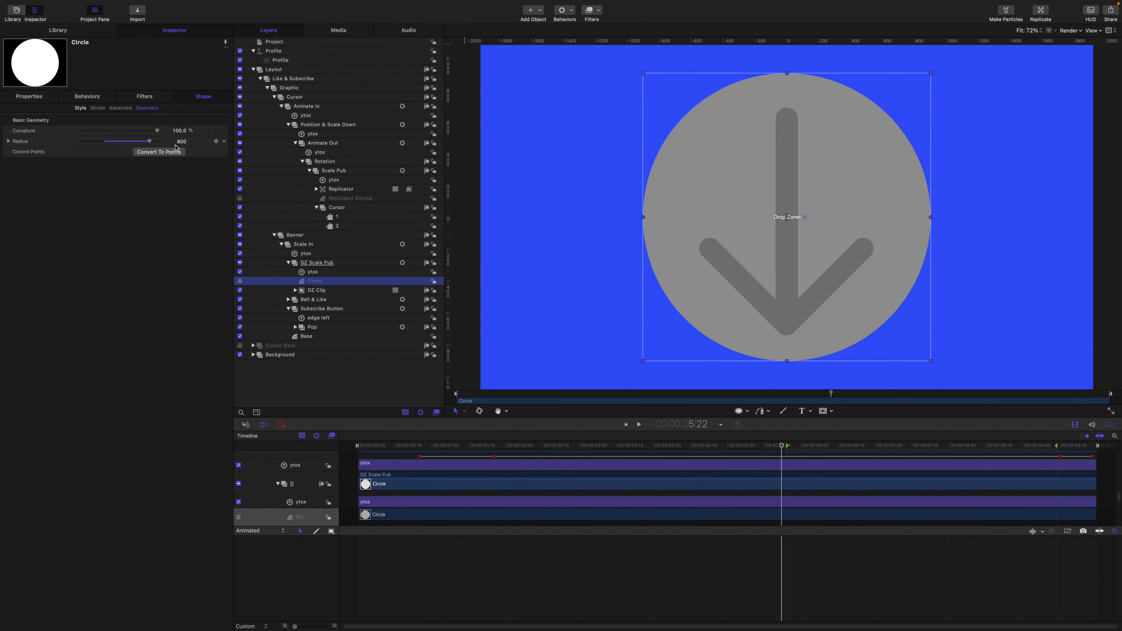
click(317, 263)
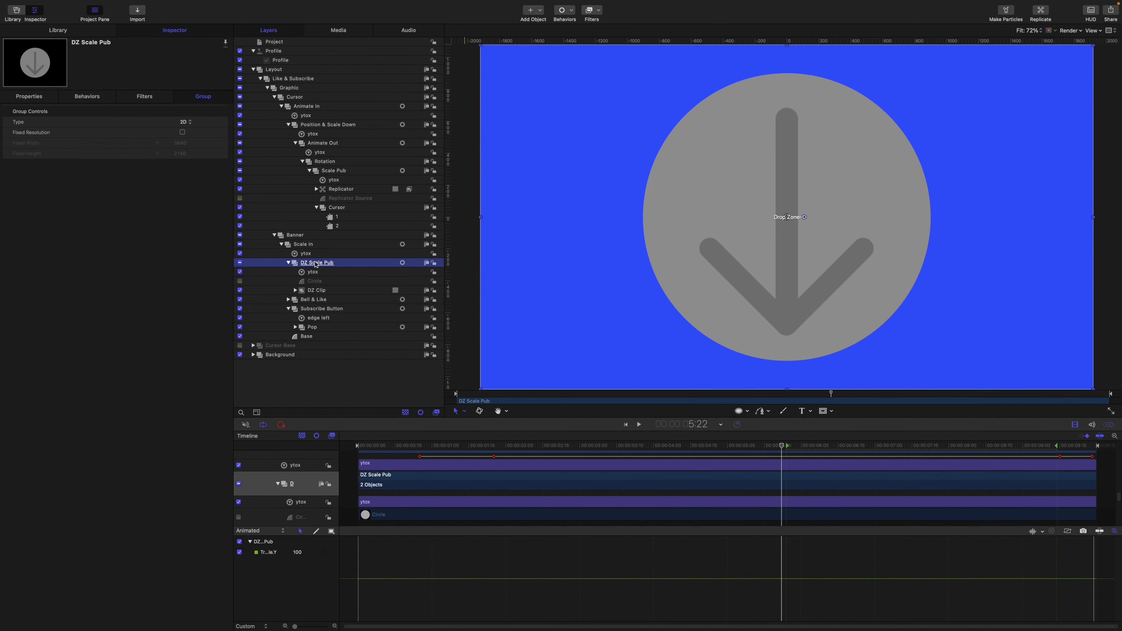
click(32, 97)
click(143, 238)
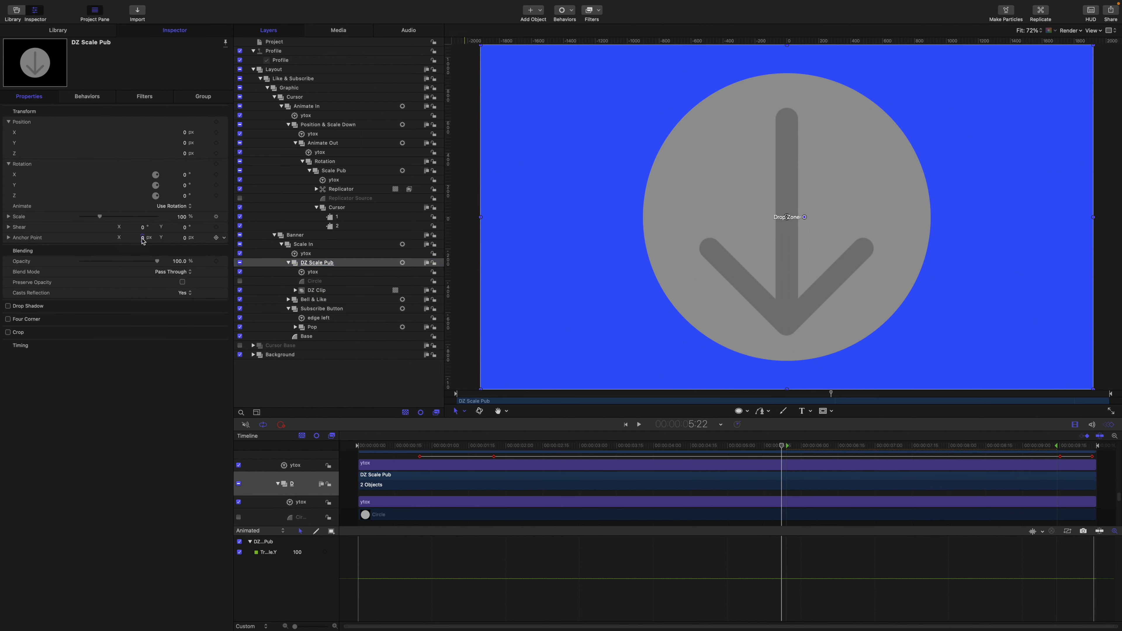
text(-900)
key(Return)
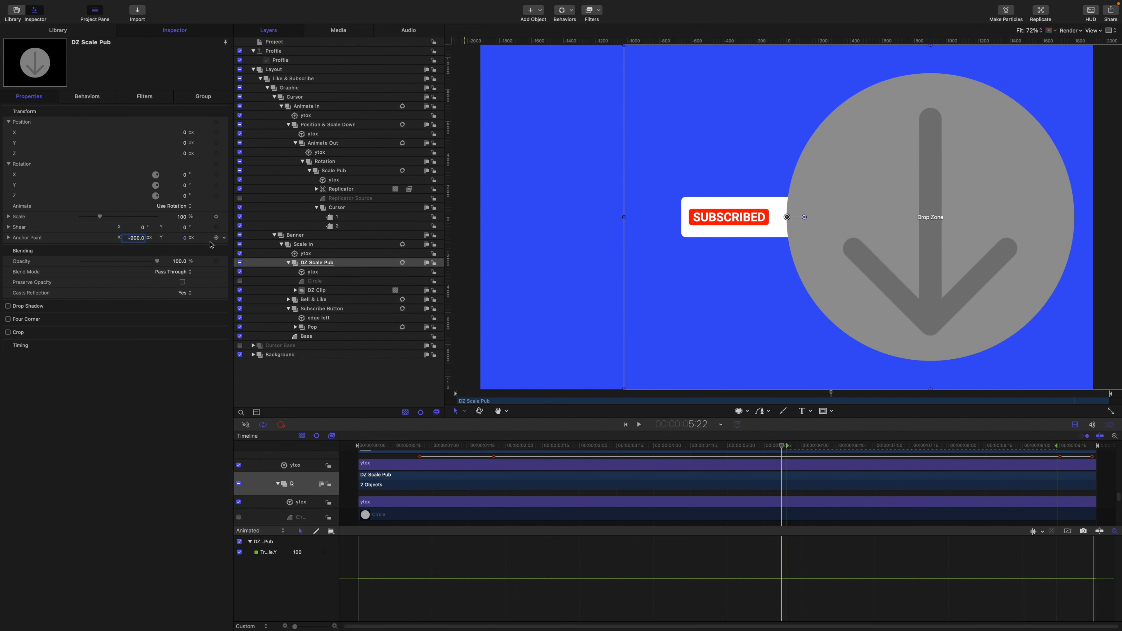
- Test the DZ Scale Pub group's X scale at about 43% and reset that parameter to its default
click(9, 216)
drag(179, 226, 175, 227)
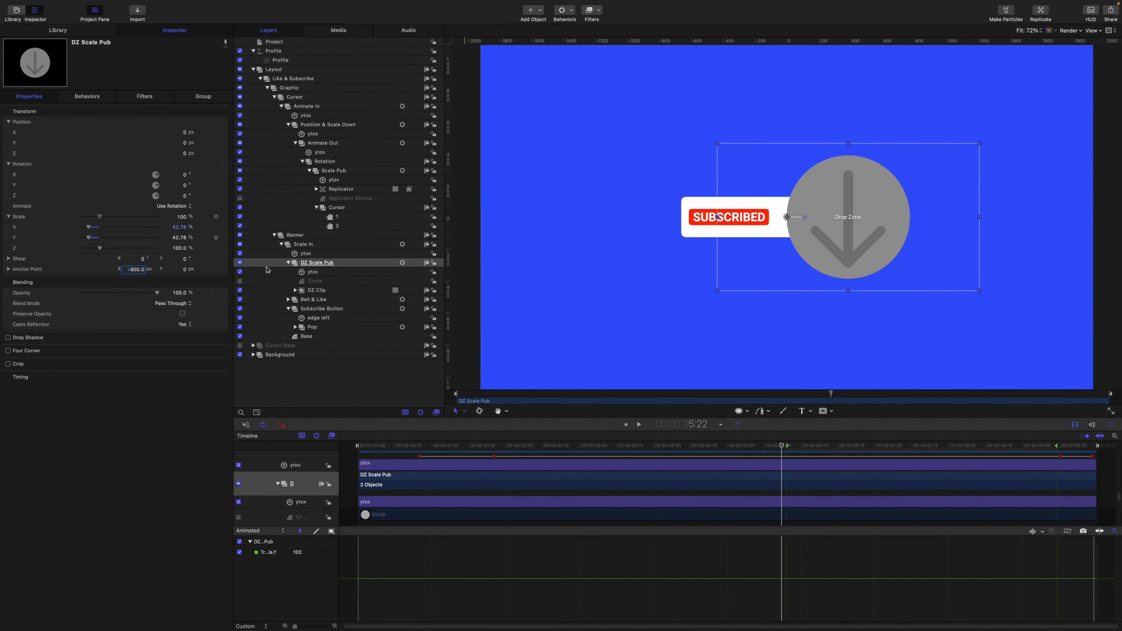
click(225, 228)
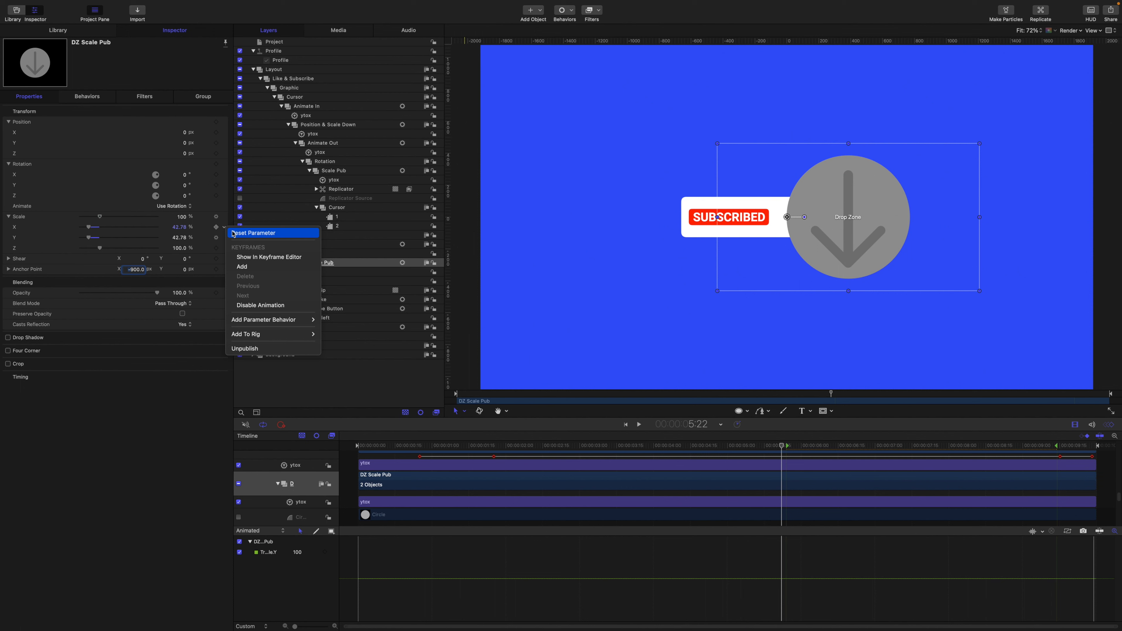
click(253, 233)
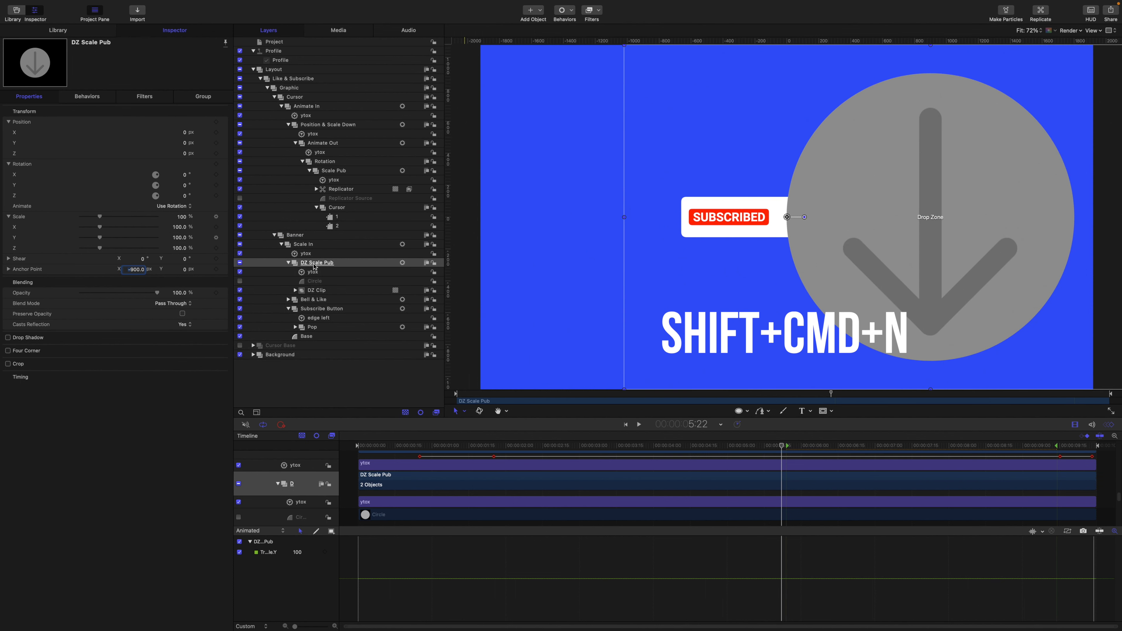
- Nest the DZ Scale Pub group in a new parent group named DZ Set
key(shift+super+n)
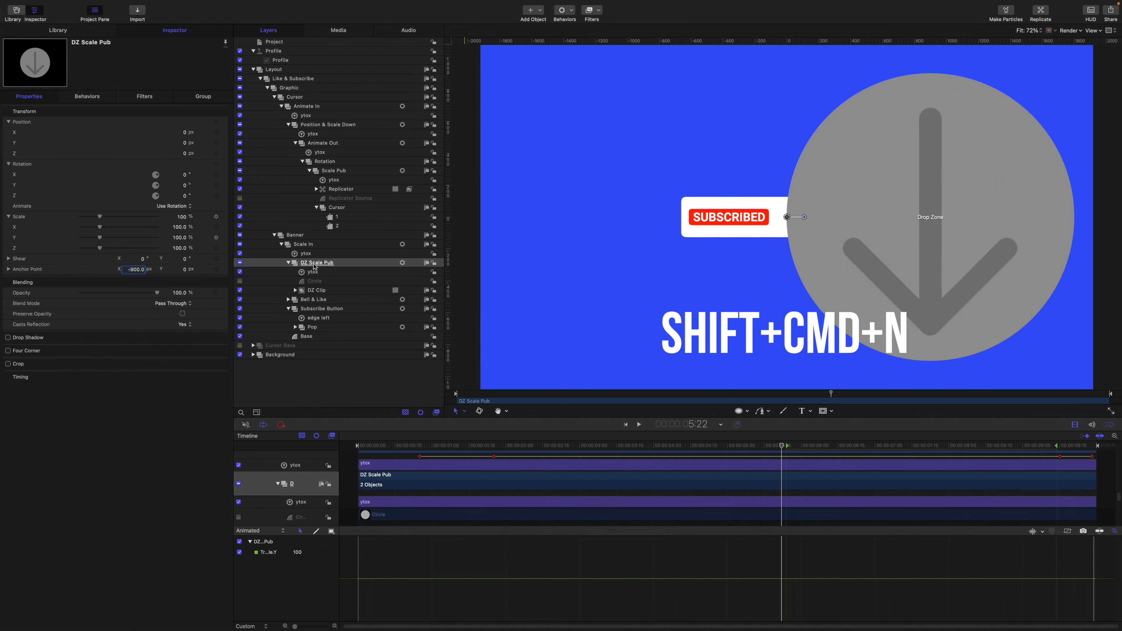
click(312, 264)
drag(311, 265, 311, 265)
double_click(311, 264)
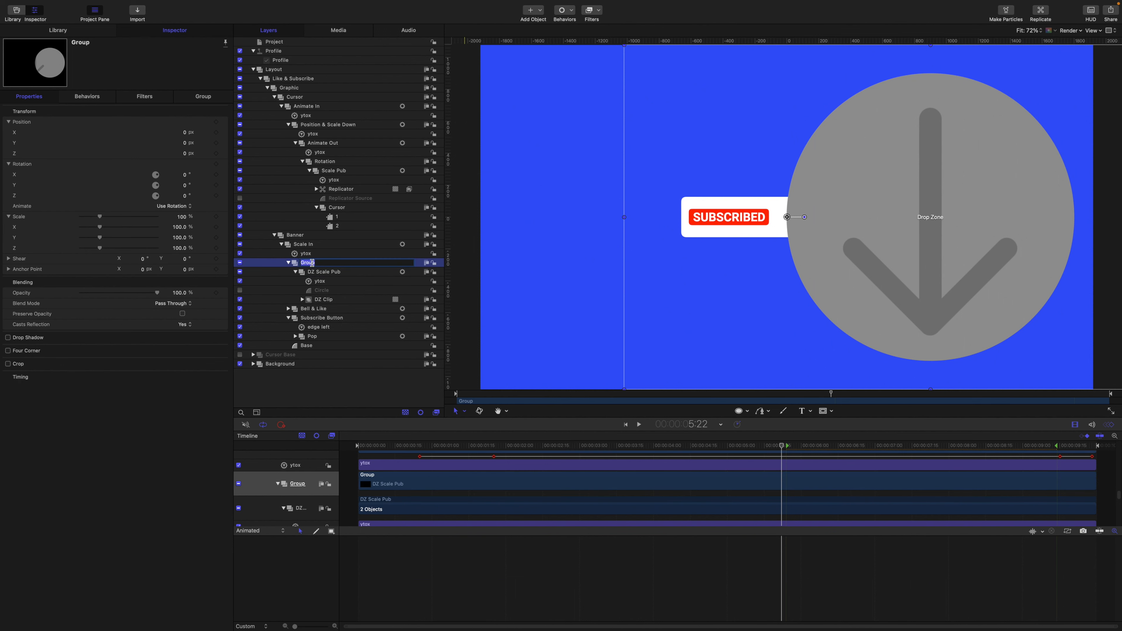
text(DZ Set)
key(Return)
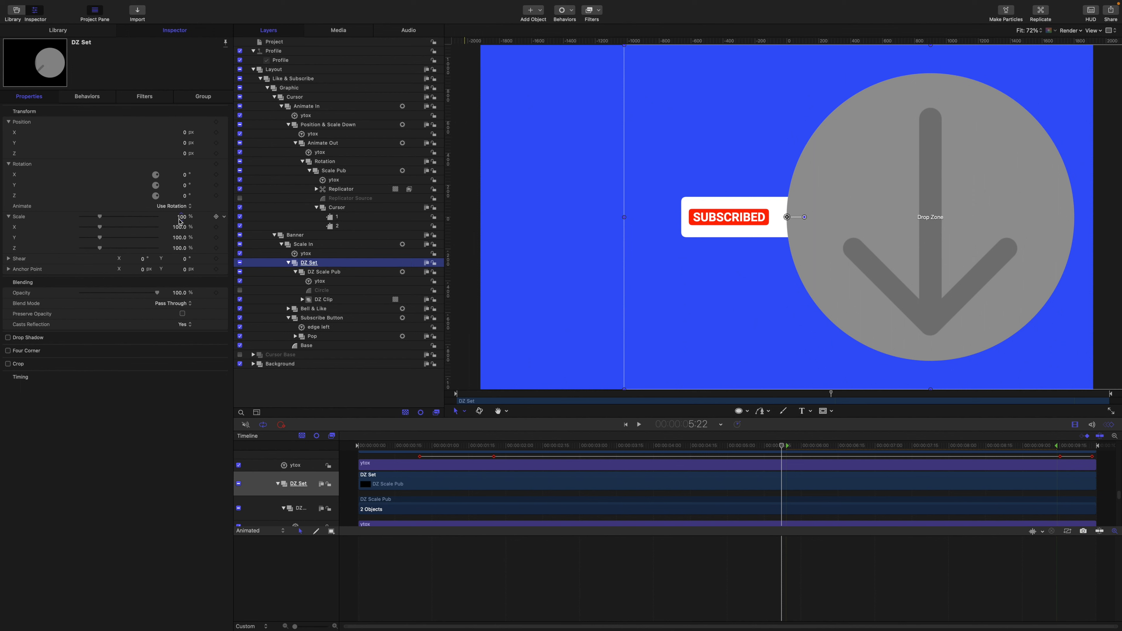
- Set the overall scale of the DZ Set group to 5% and hide the canvas overlays
click(8, 216)
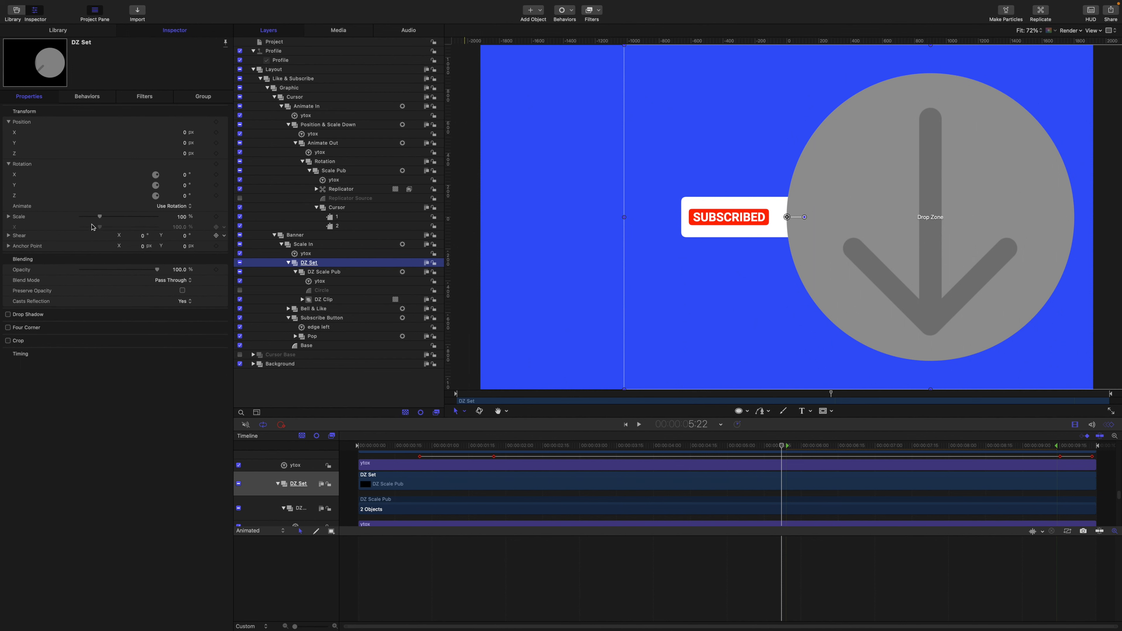
click(182, 216)
text(5)
key(Return)
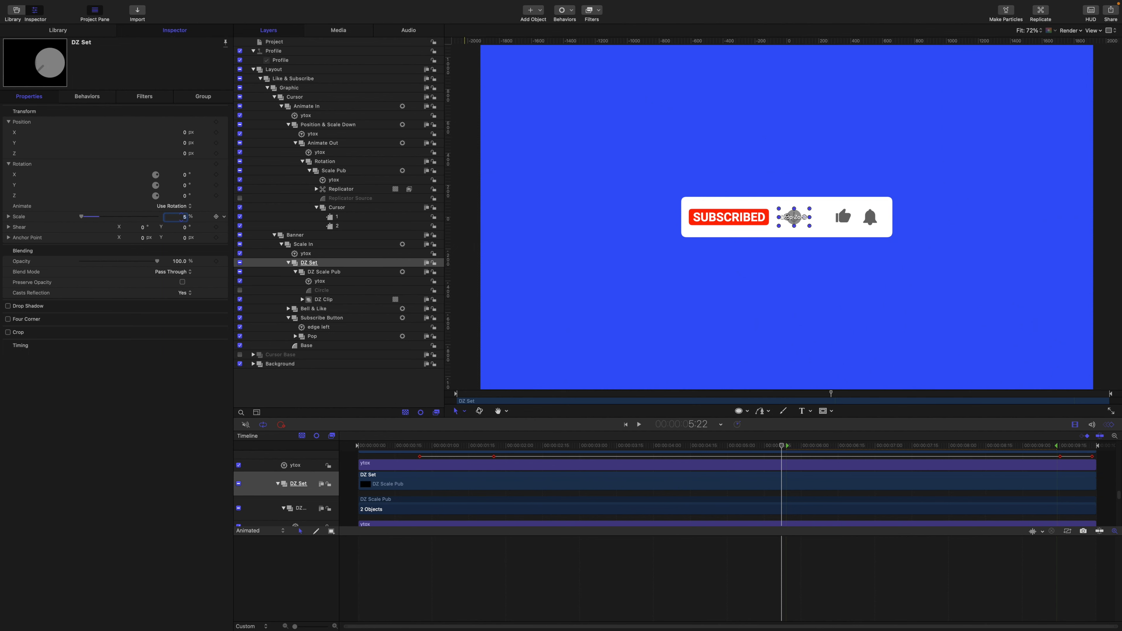
key(super+slash)
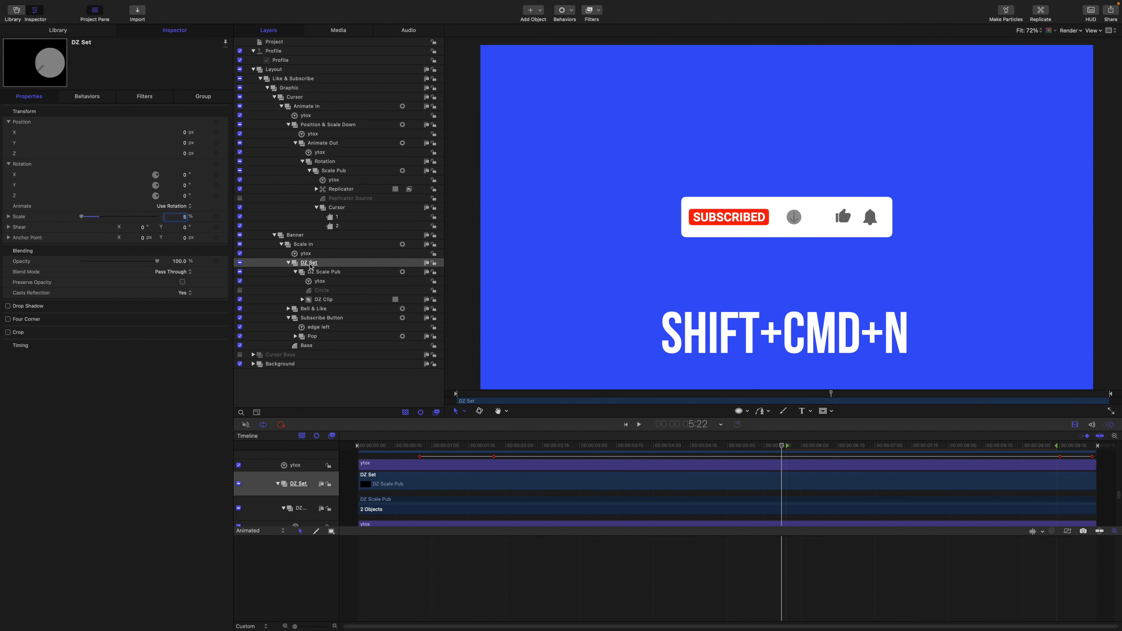
- Nest the DZ Set group in a new parent group named DZ Pos Pub
key(shift+super+n)
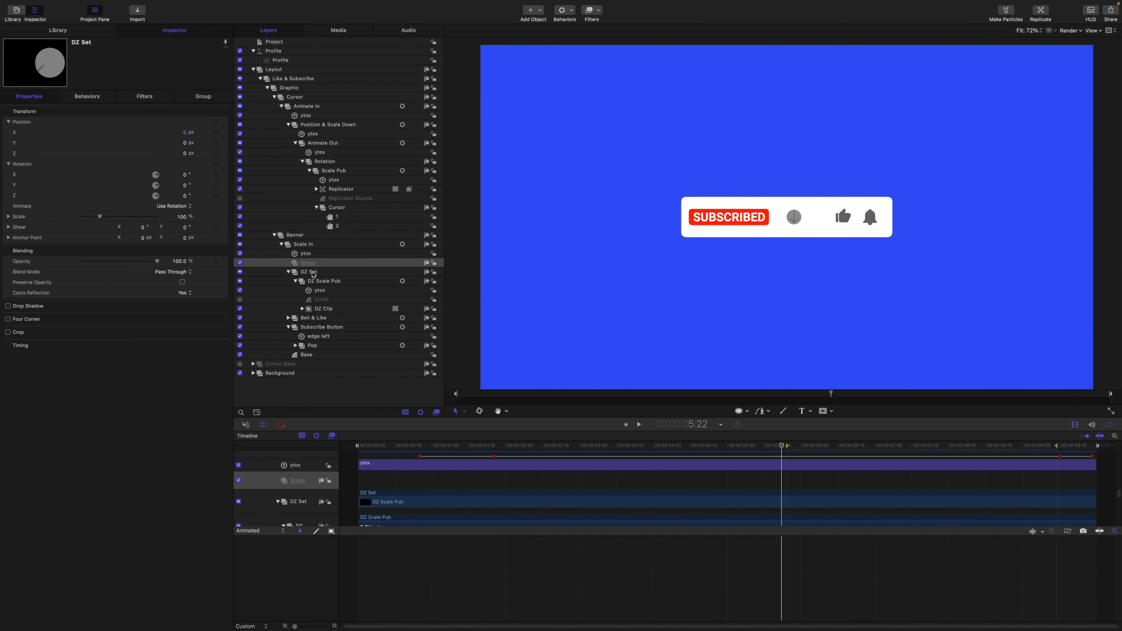
double_click(312, 262)
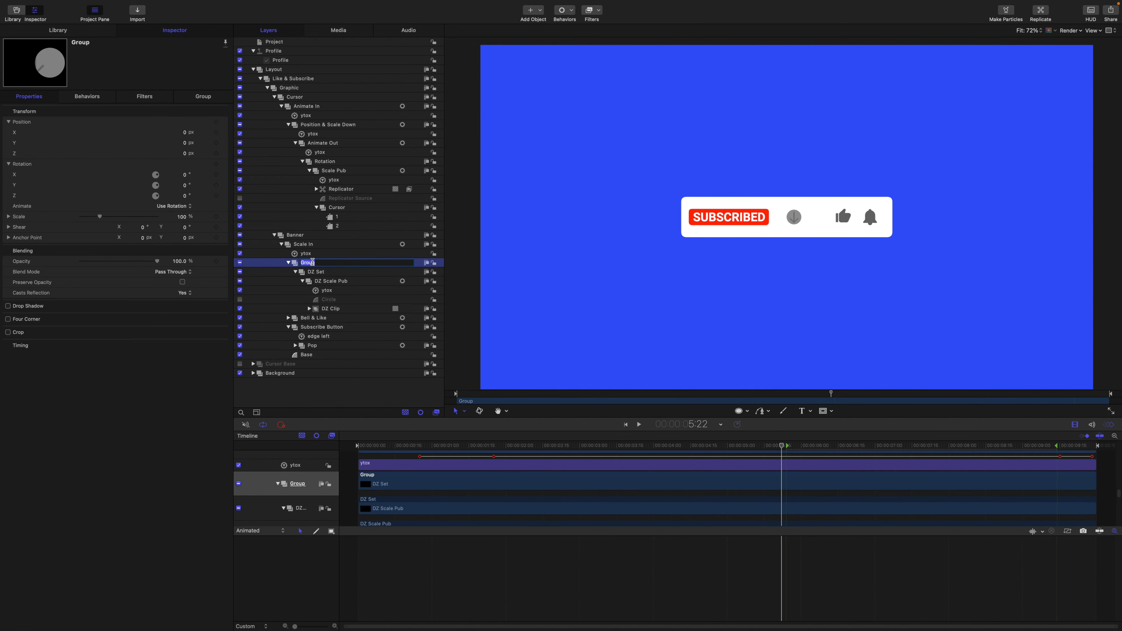
text(D)
key(Return)
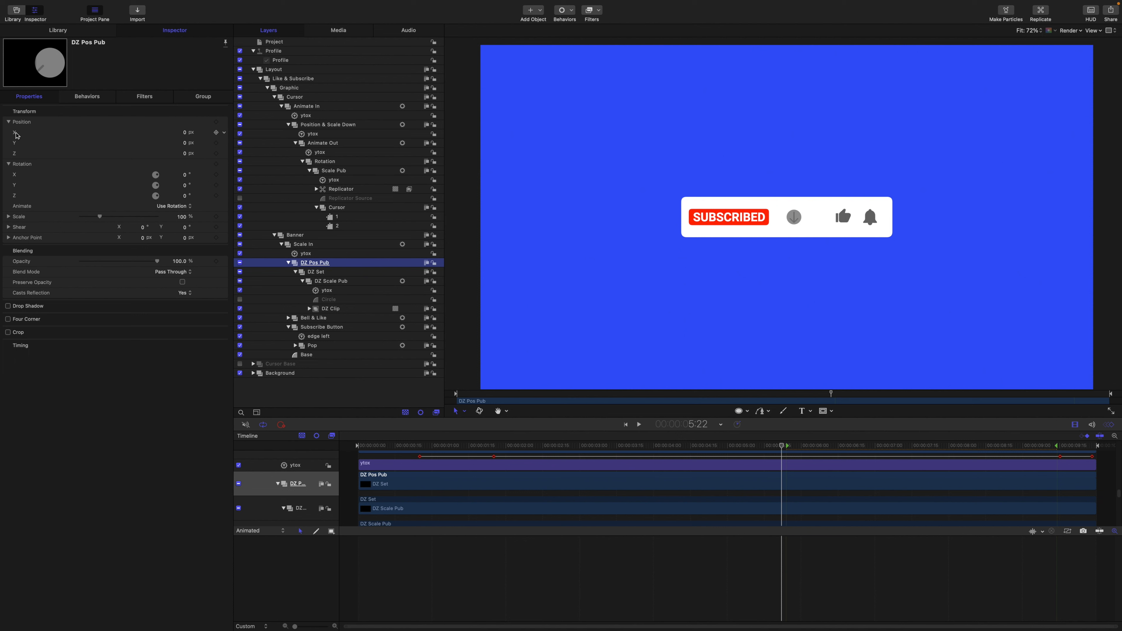
- Publish the X position of the DZ Pos Pub group and rename the project's published parameter as Dropzone Position
click(225, 133)
click(240, 254)
click(276, 41)
click(208, 97)
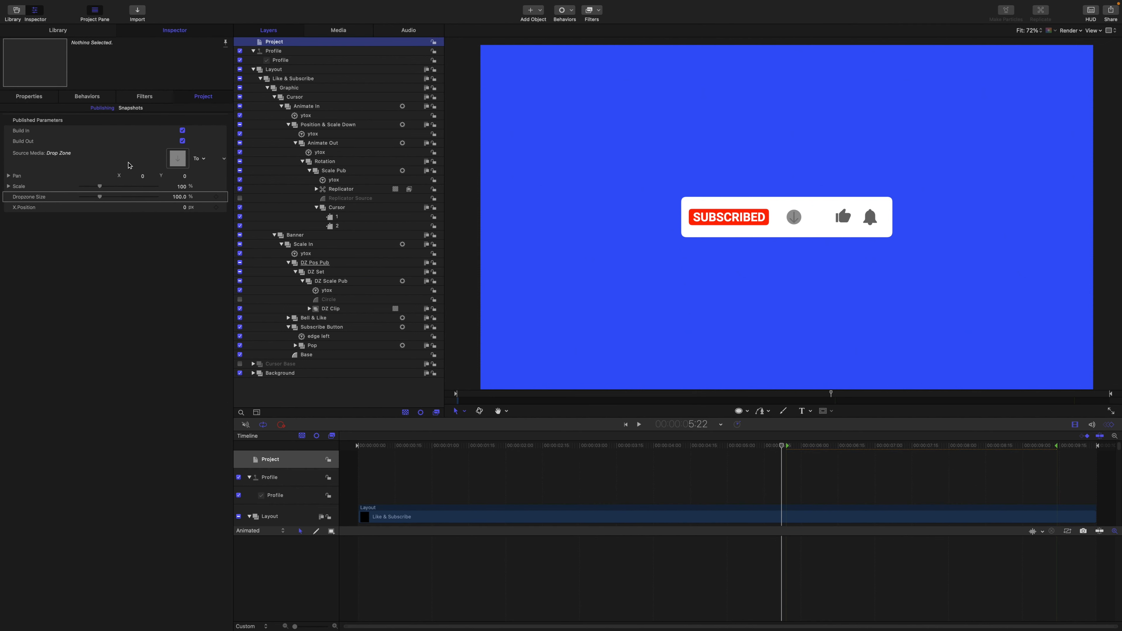
double_click(29, 208)
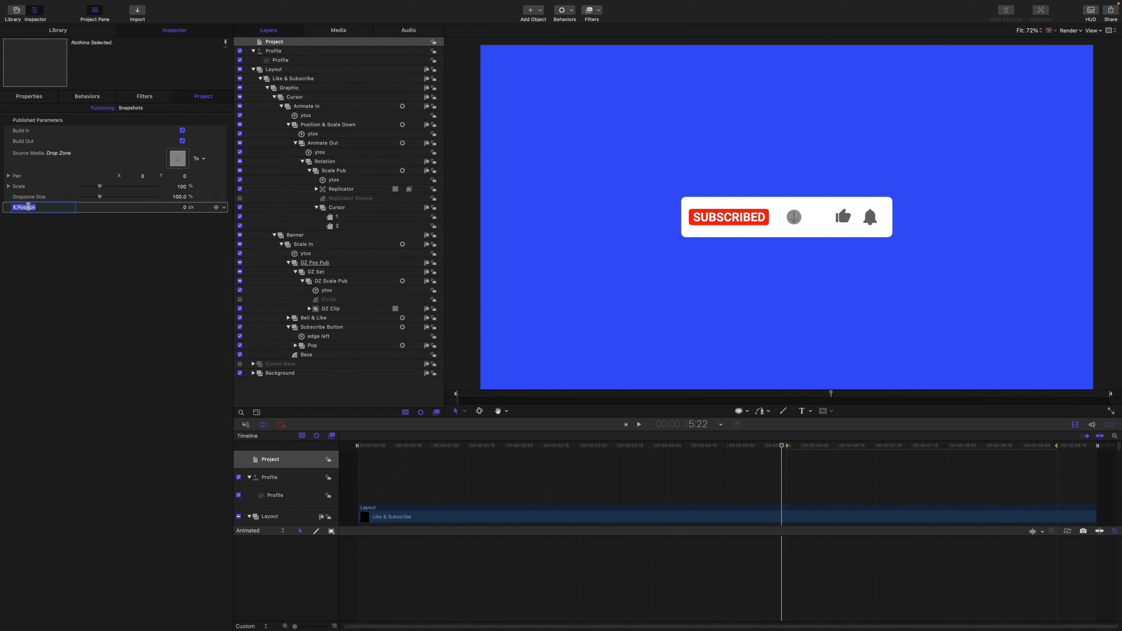
text(Dropzone Position)
- Test the published Dropzone Position control by shifting the drop zone, and undo the change
drag(186, 208, 181, 199)
key(super+z)
- Nest the DZ Pos Pub group in a new parent group named DZ Edge
click(319, 264)
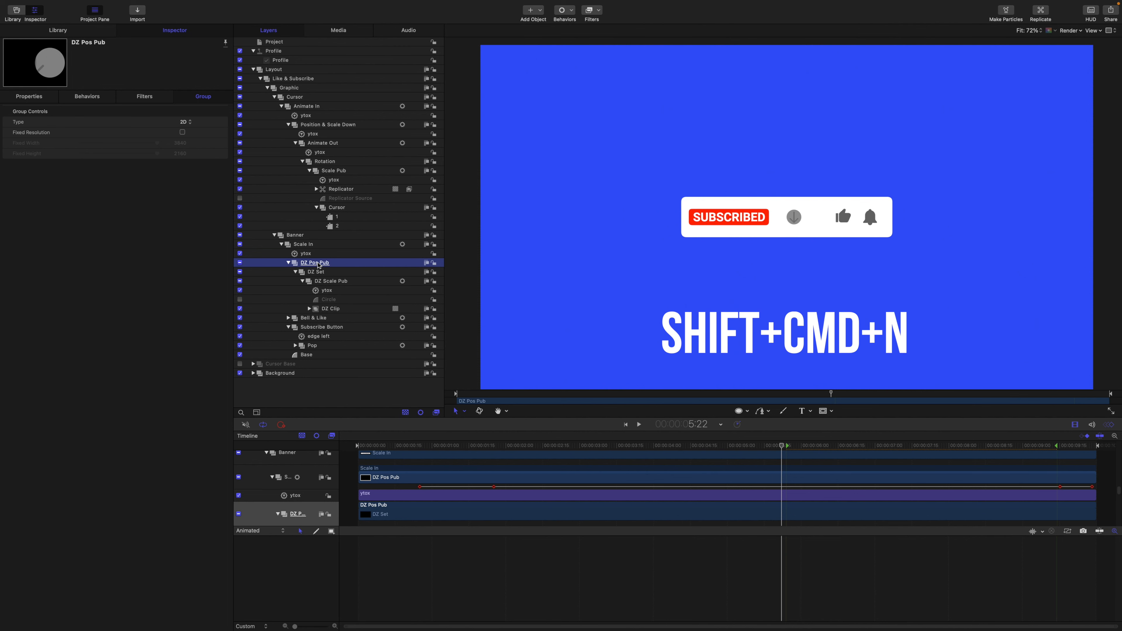
key(shift+super+n)
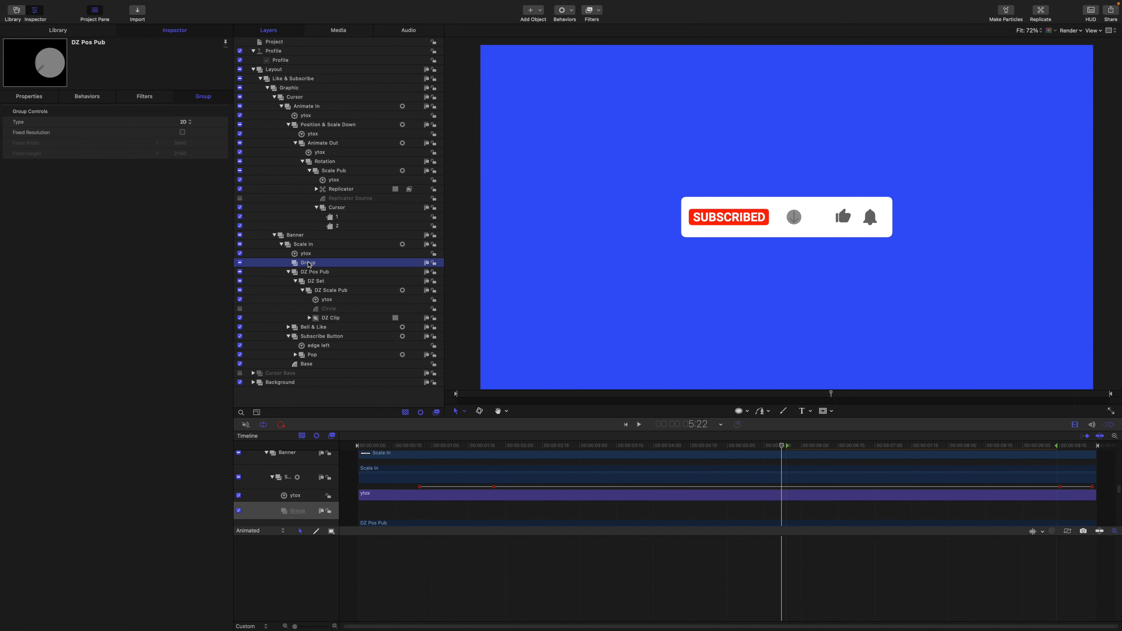
drag(309, 266, 312, 265)
click(314, 267)
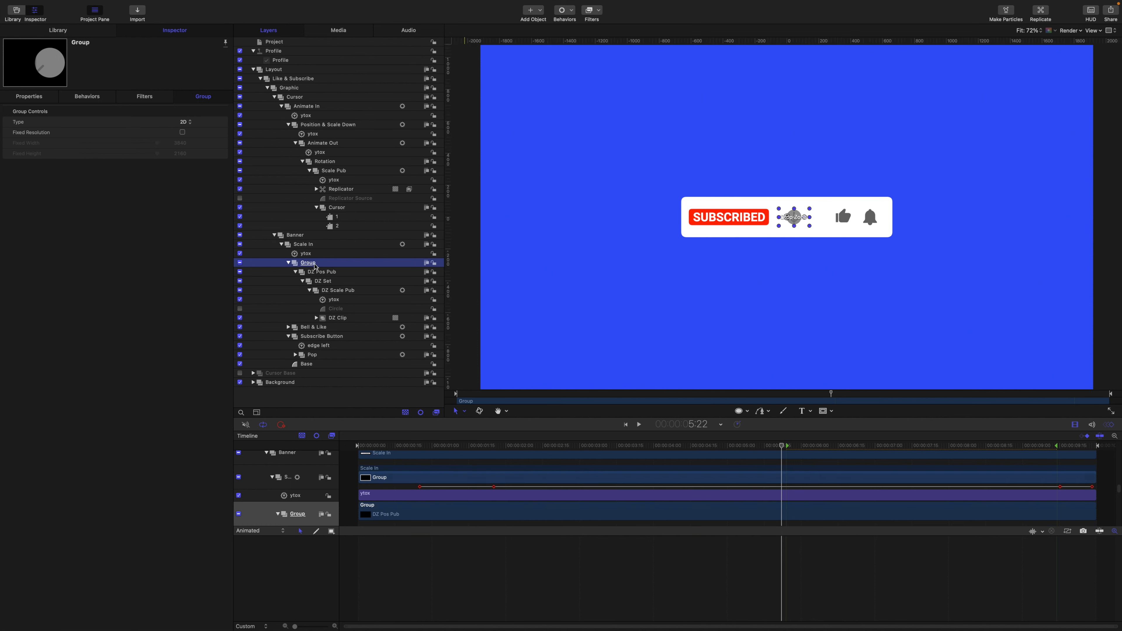
double_click(314, 263)
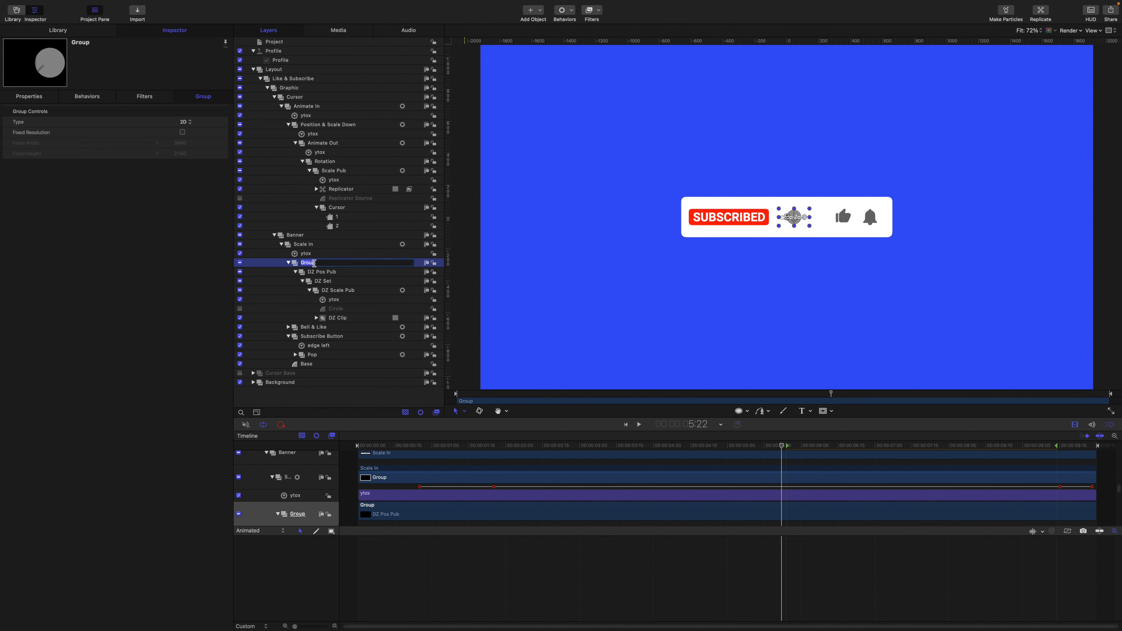
text(DZ Edge)
key(Return)
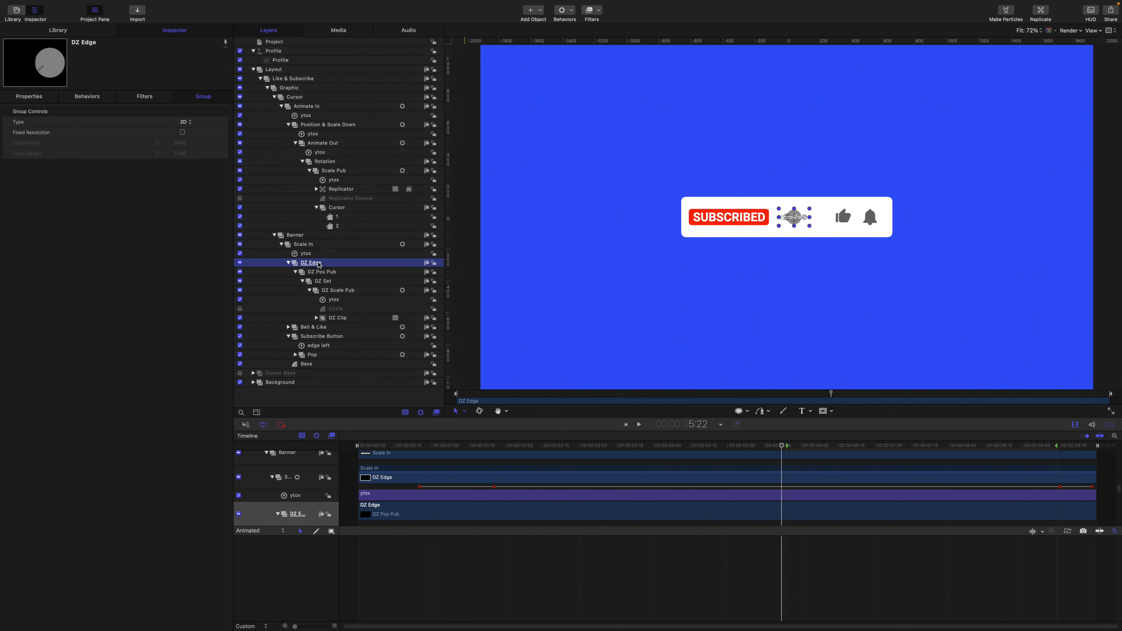
- Add a Link behavior to the DZ Edge group's X position, with the subscribe Button shape as its source object
click(29, 96)
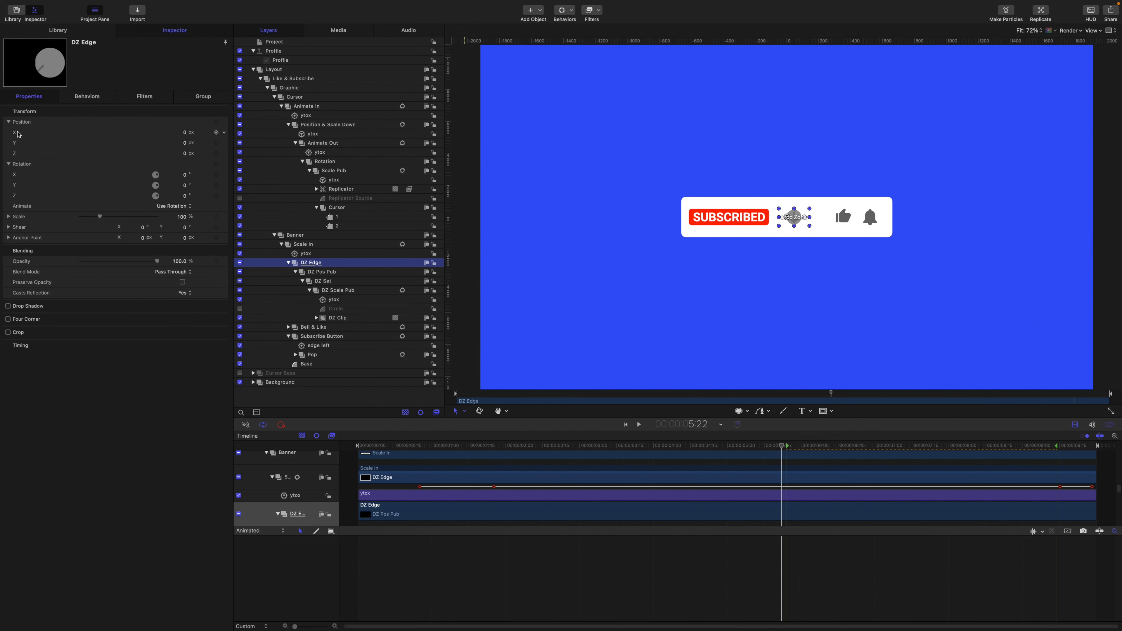
click(224, 132)
mouse_move(283, 224)
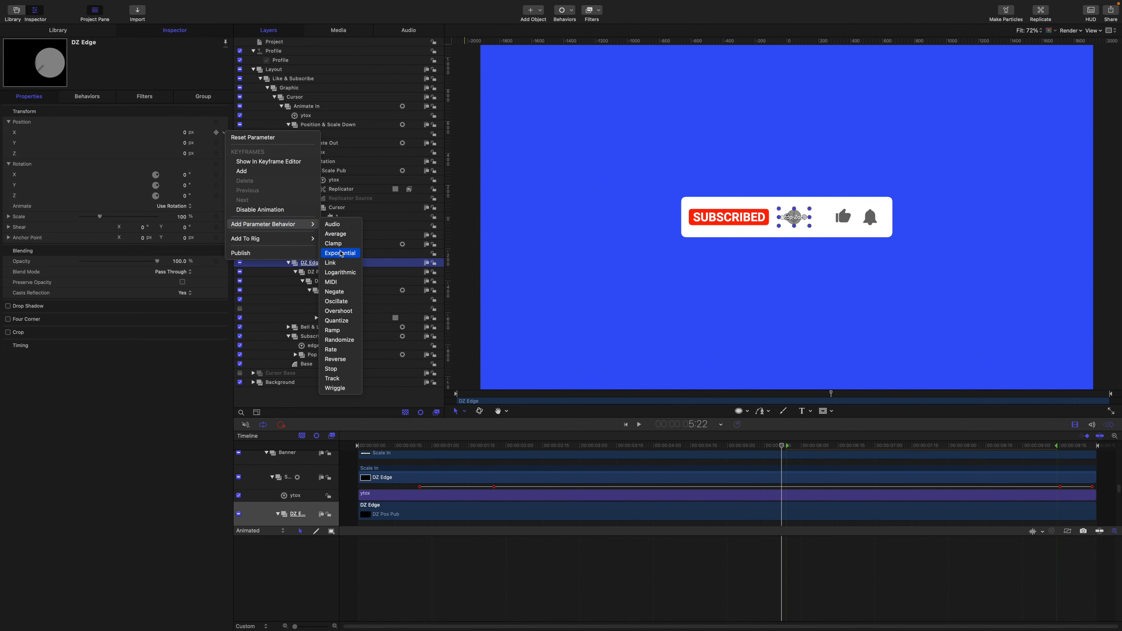
click(343, 263)
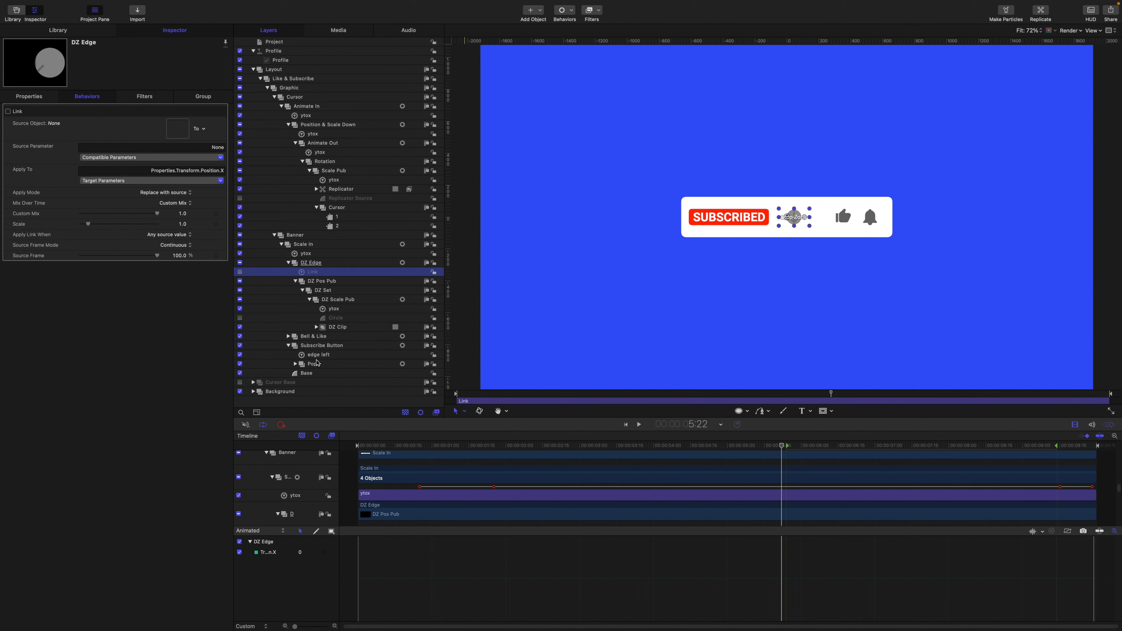
click(296, 364)
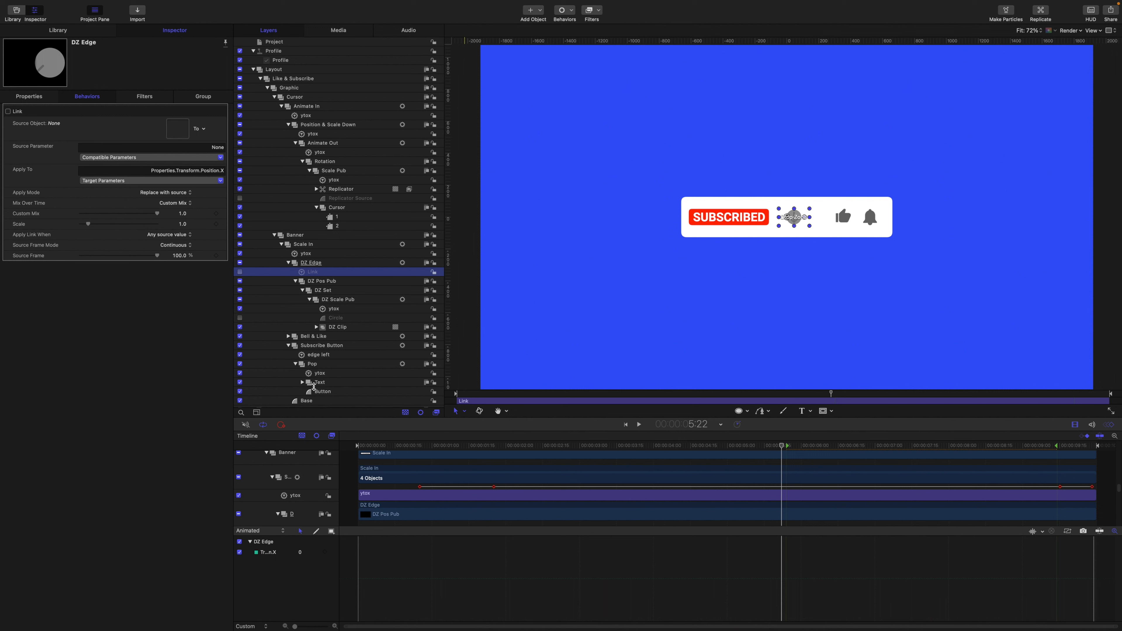
drag(317, 393, 175, 129)
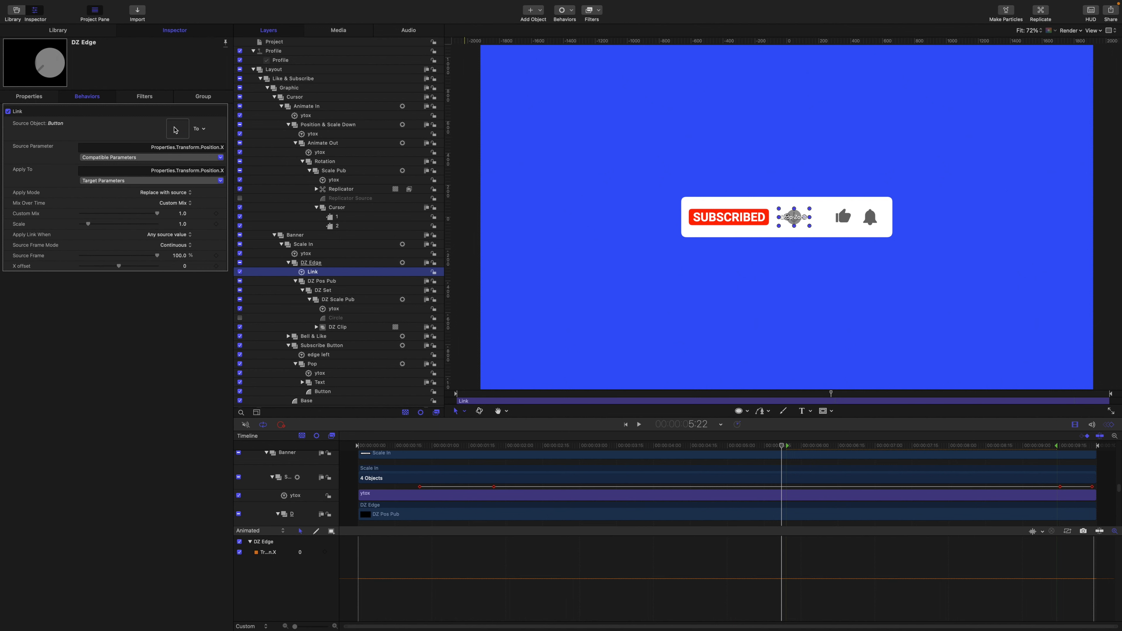
- Set the Link's source parameter to the Button's right edge and rename the behavior as edge right
click(196, 159)
mouse_move(197, 168)
mouse_move(242, 169)
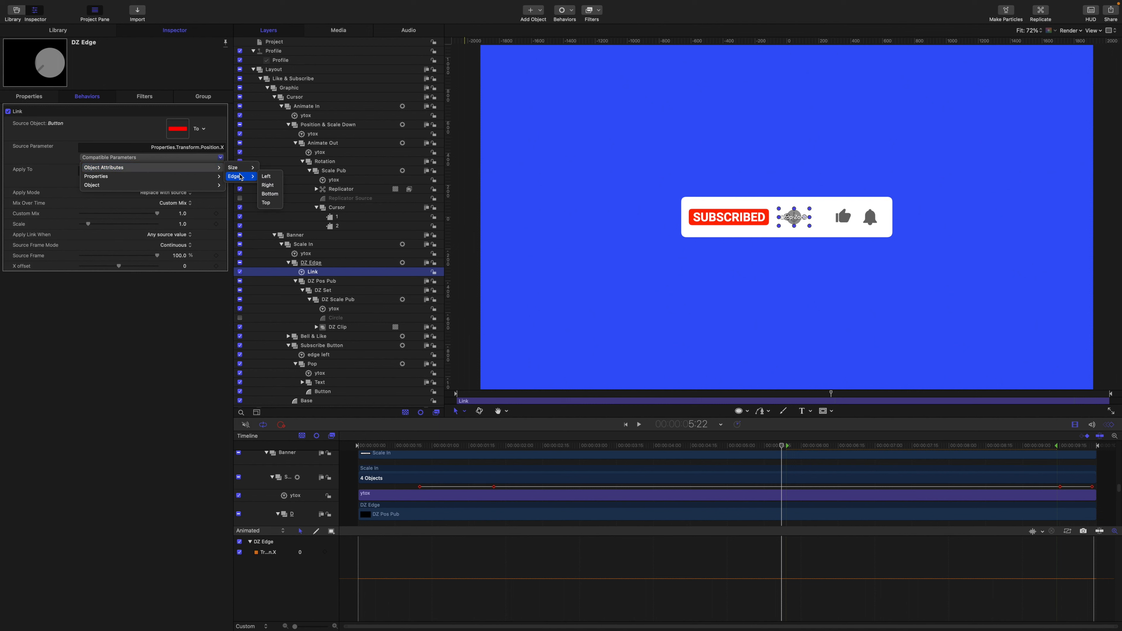
click(269, 184)
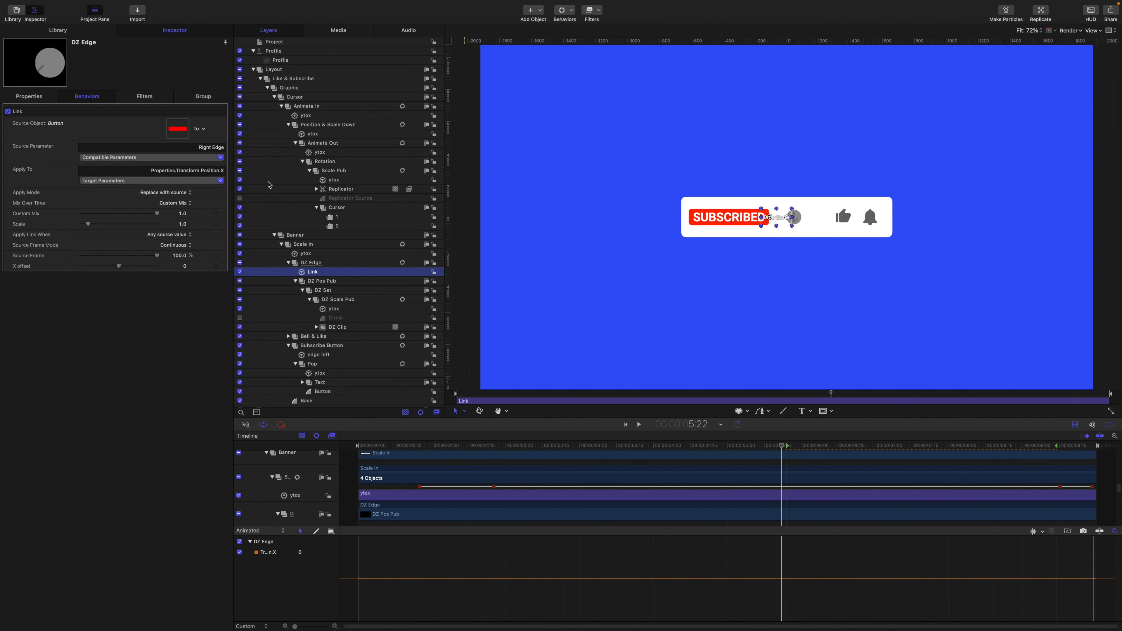
double_click(312, 271)
text(edge right)
key(Return)
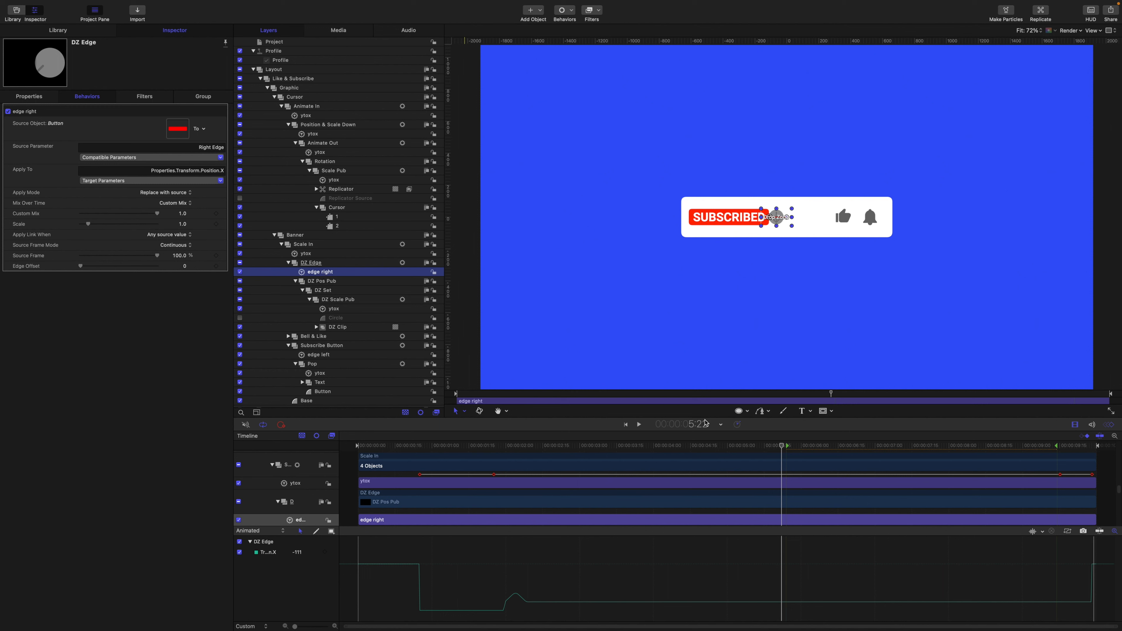
- Check how the drop zone follows the button earlier in the animation, and set the edge right link's Source Frame Mode to Fixed
drag(781, 447, 636, 445)
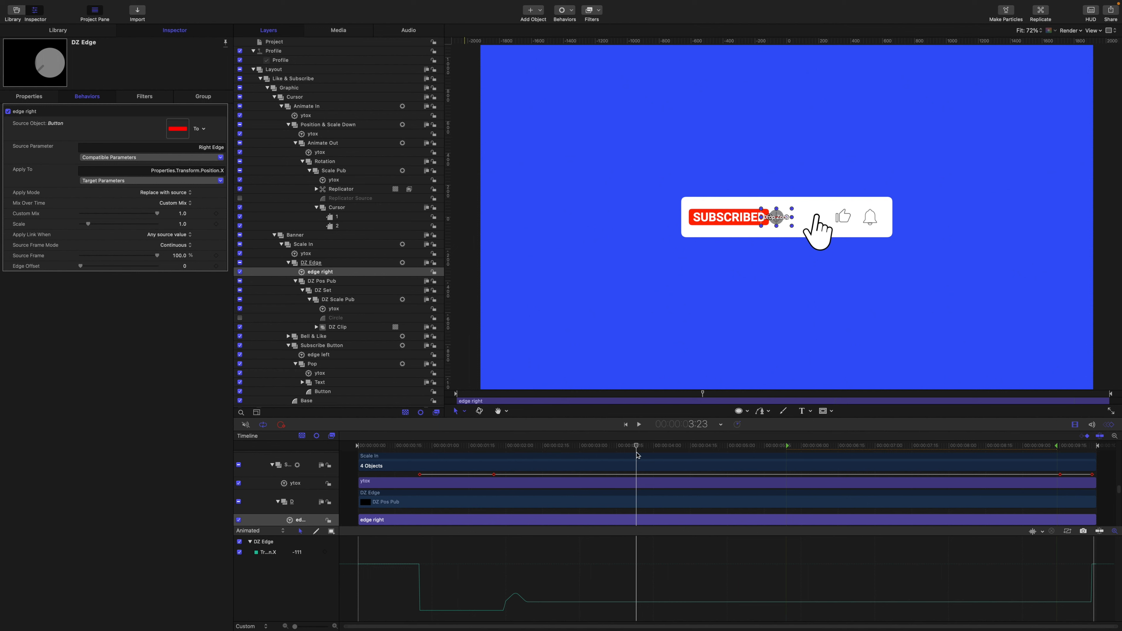
drag(636, 447, 523, 453)
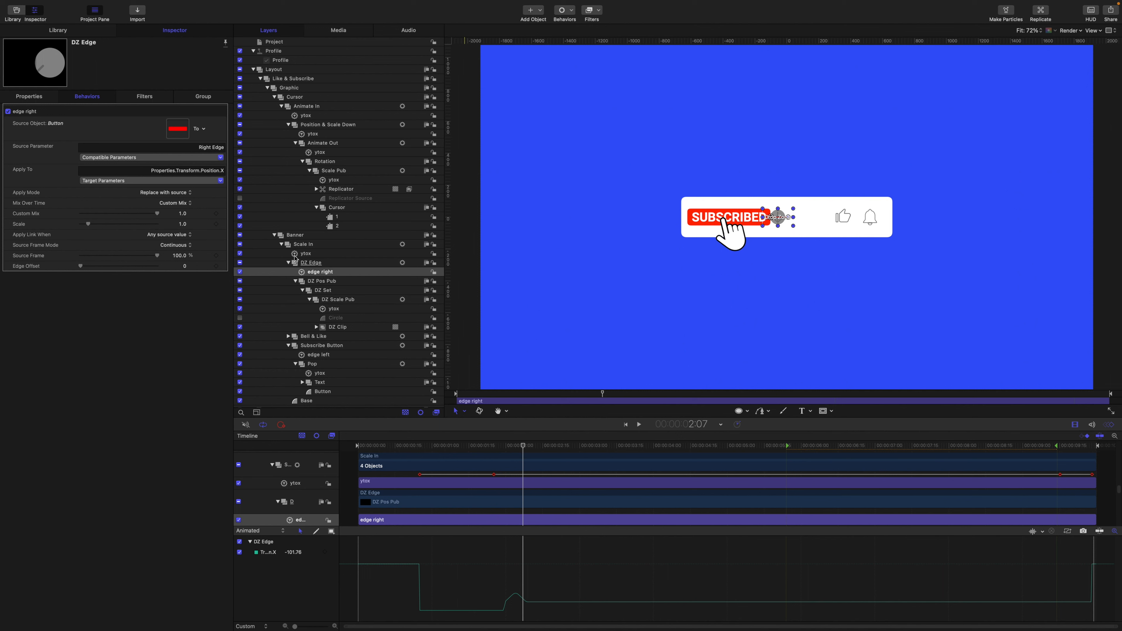
click(176, 246)
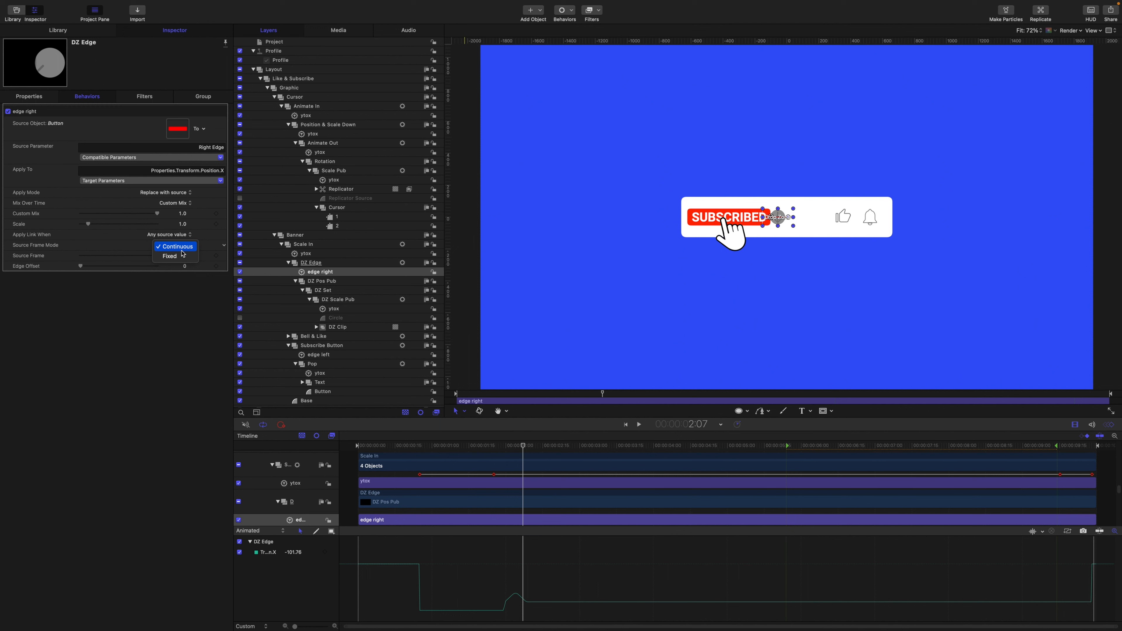
click(182, 256)
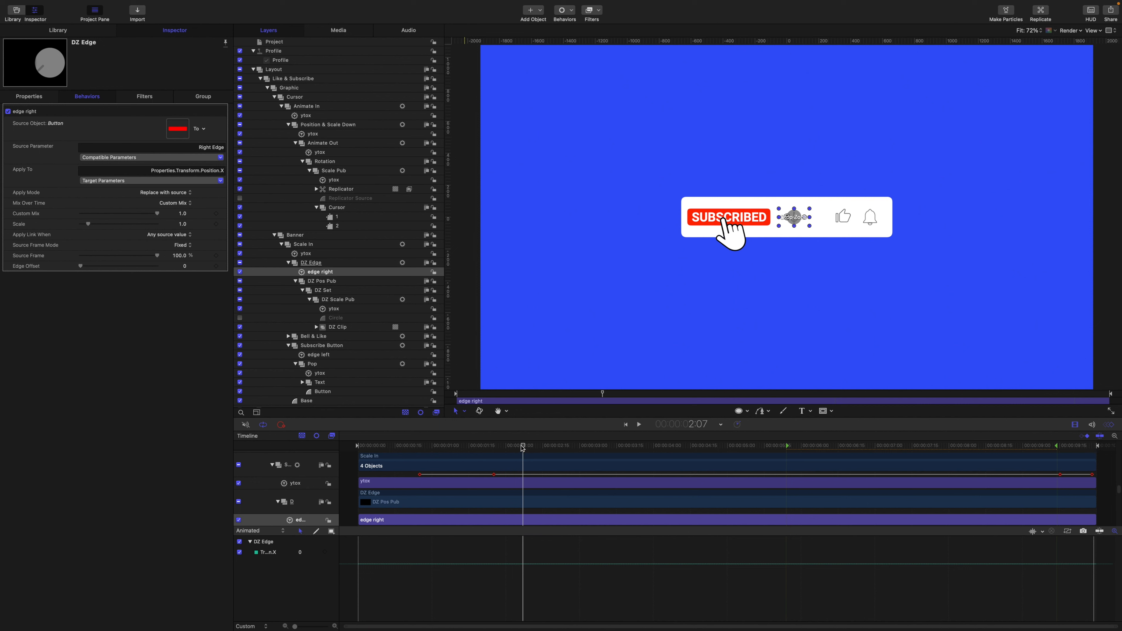
- Set the edge right link's Source Frame to 58%, using the playhead at 5:25 in frame display as the reference
drag(523, 447, 729, 449)
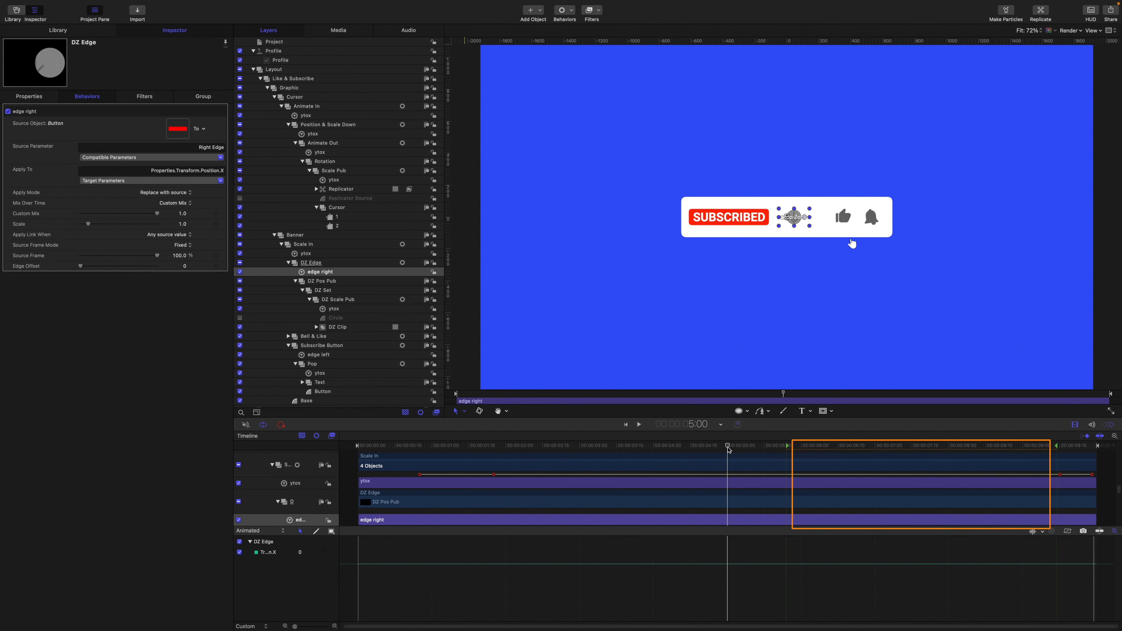
drag(728, 447, 791, 457)
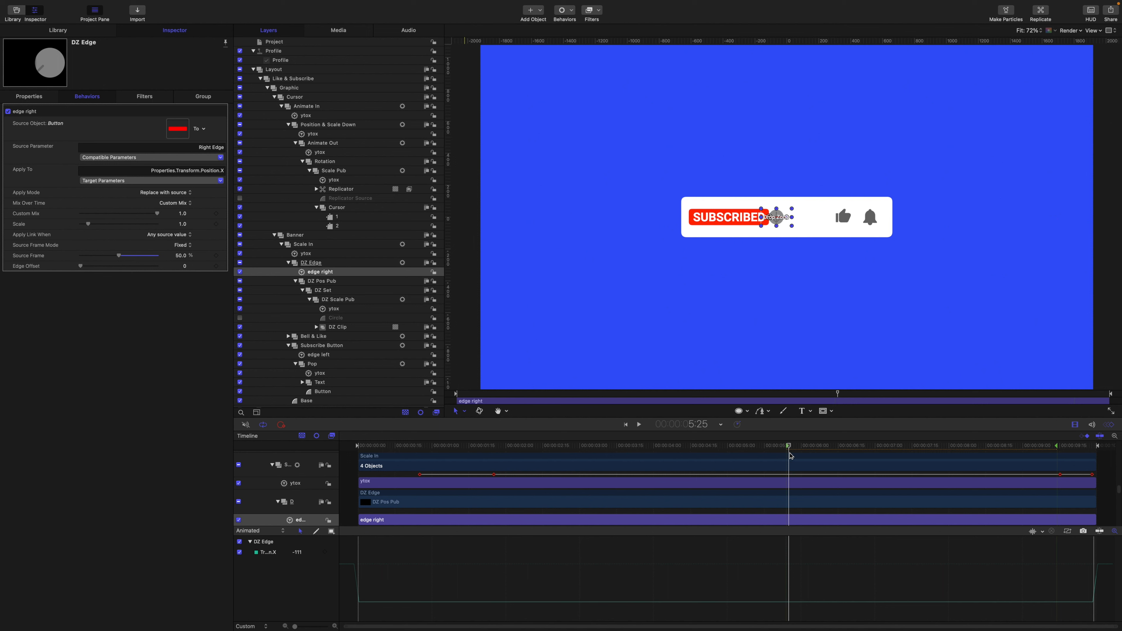
click(721, 425)
click(723, 436)
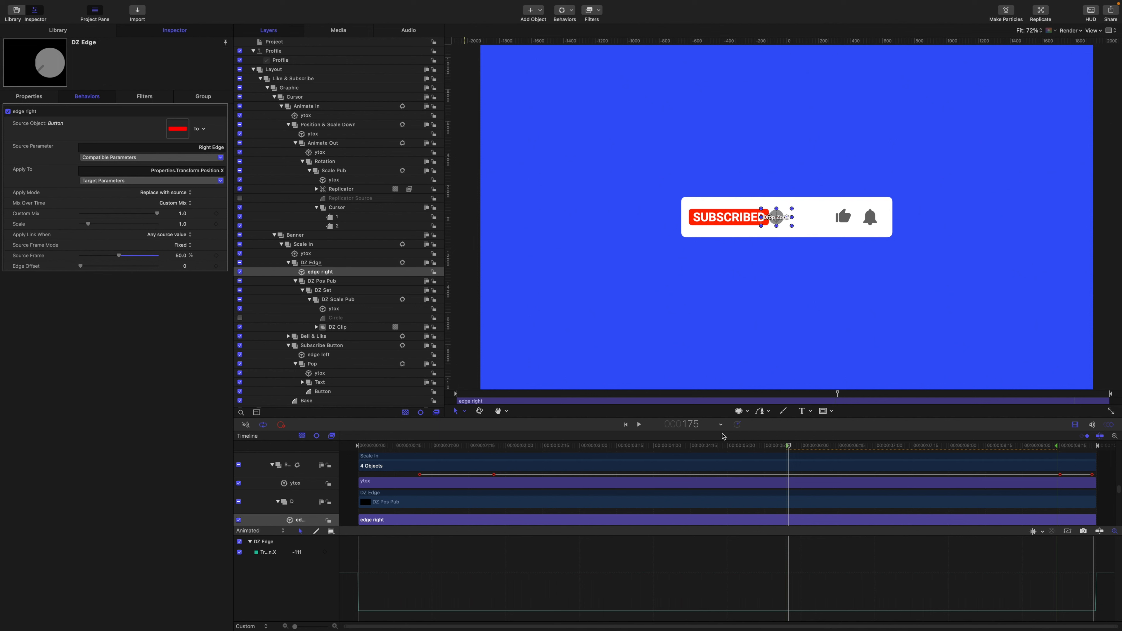
click(181, 256)
text(58)
key(Return)
click(722, 425)
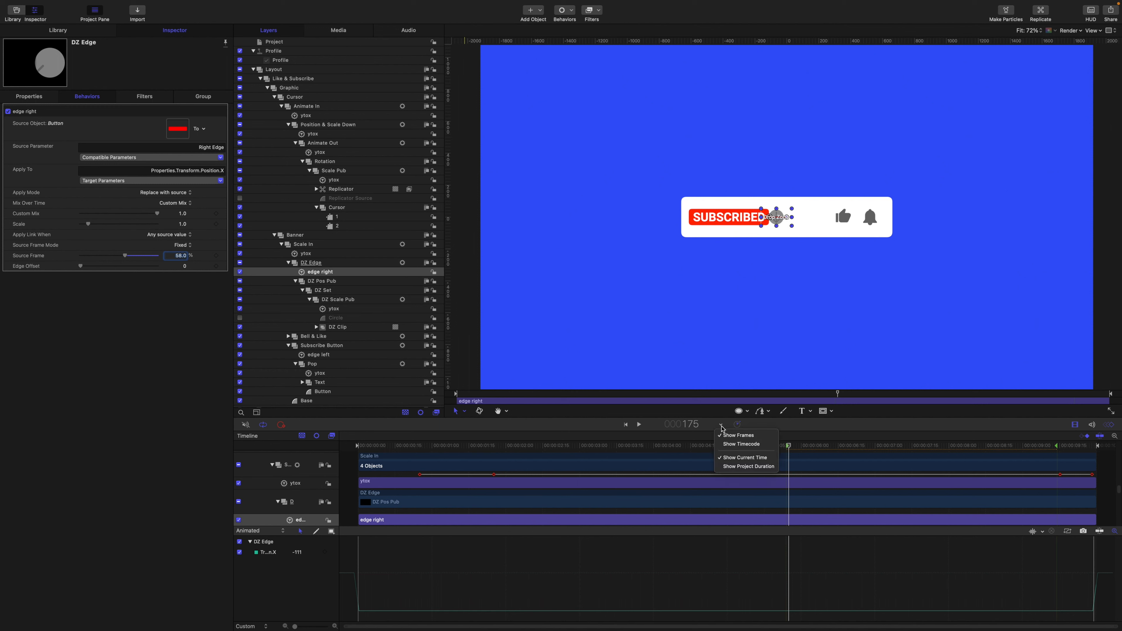
click(727, 444)
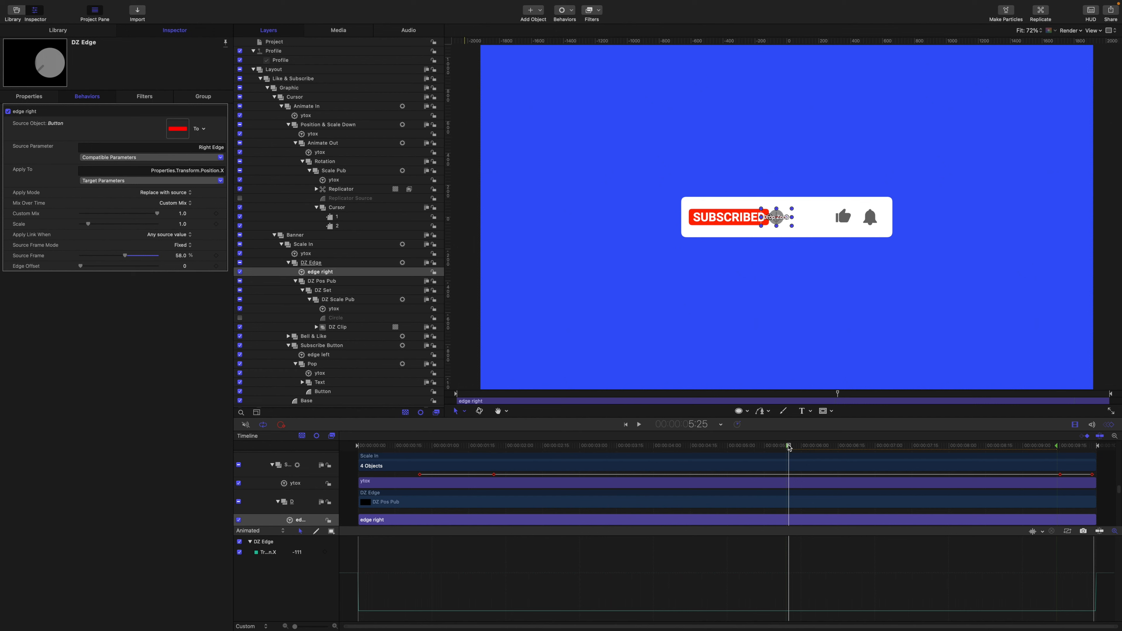
- Add the DZ Edge group's Opacity parameter to the Profile checkbox widget
drag(790, 448, 495, 448)
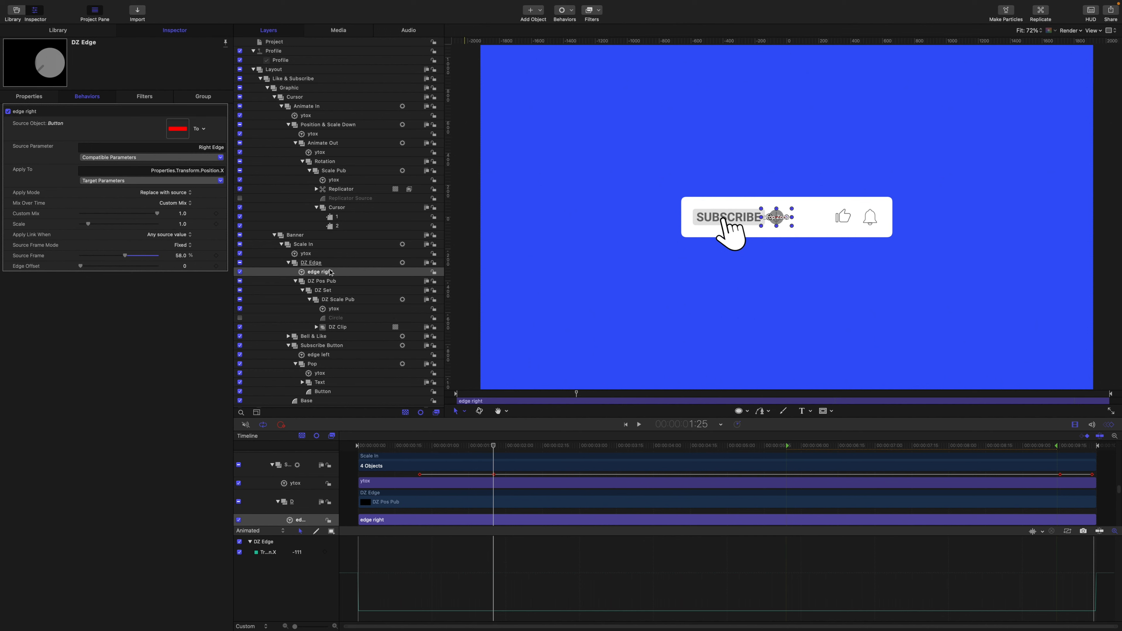
click(316, 262)
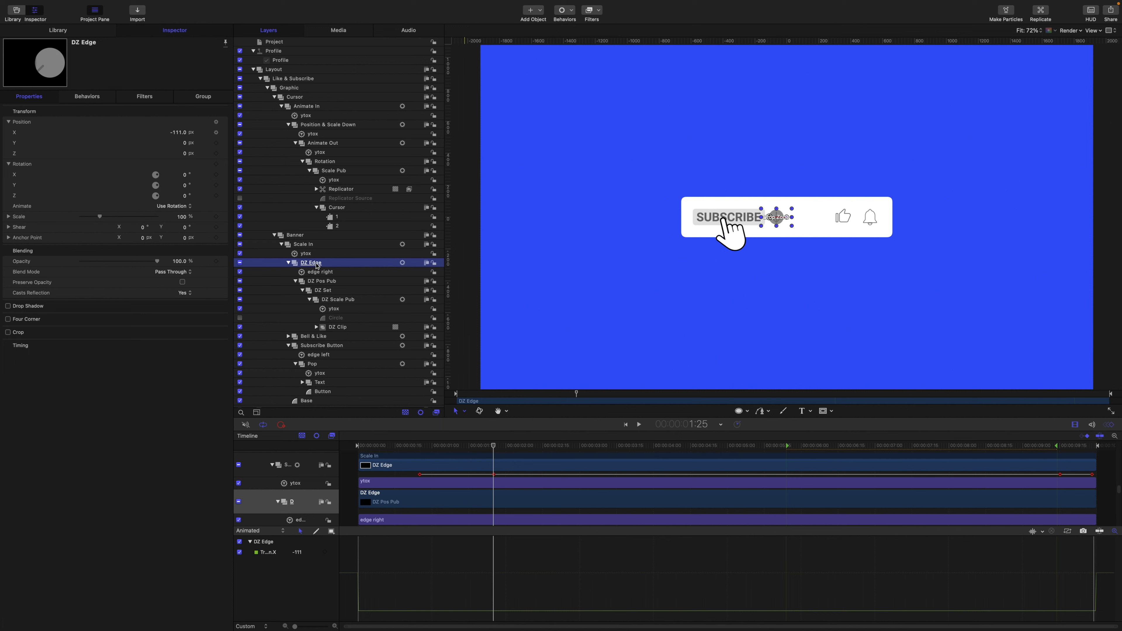
click(26, 263)
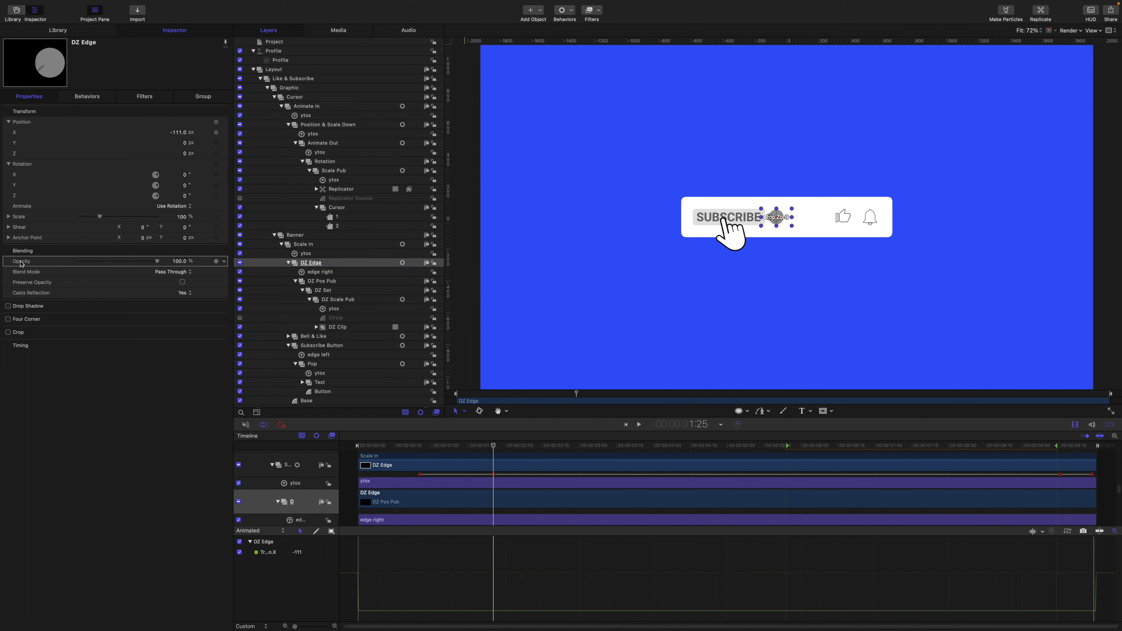
drag(20, 264, 286, 64)
click(286, 63)
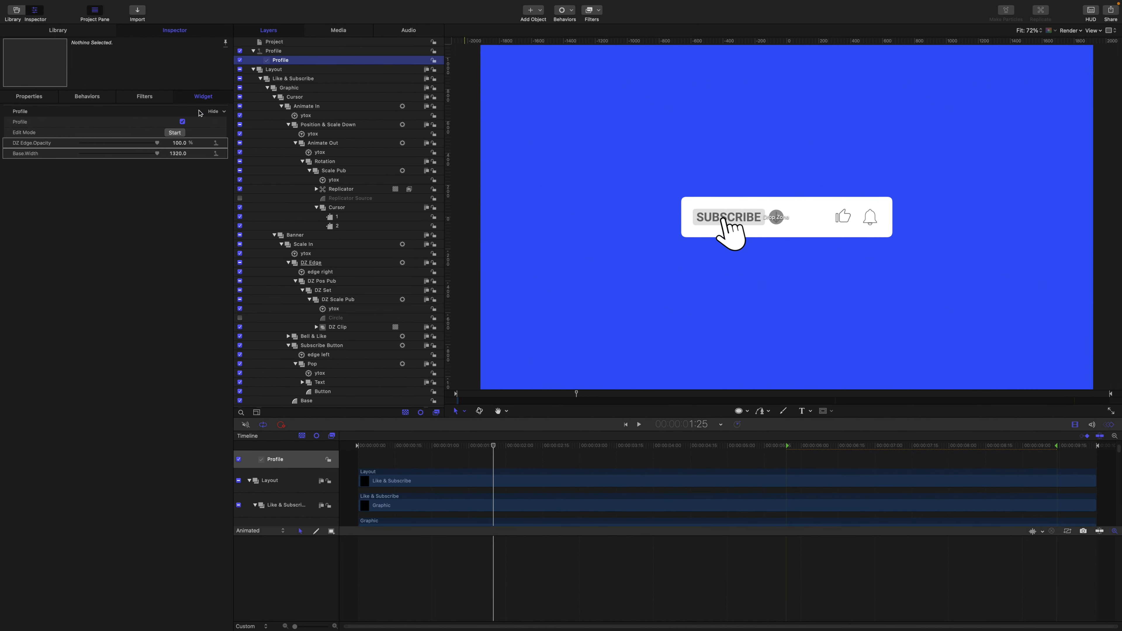
- Set DZ Edge Opacity to 0% for the unchecked Profile state, and toggle the checkbox to test both states
click(183, 124)
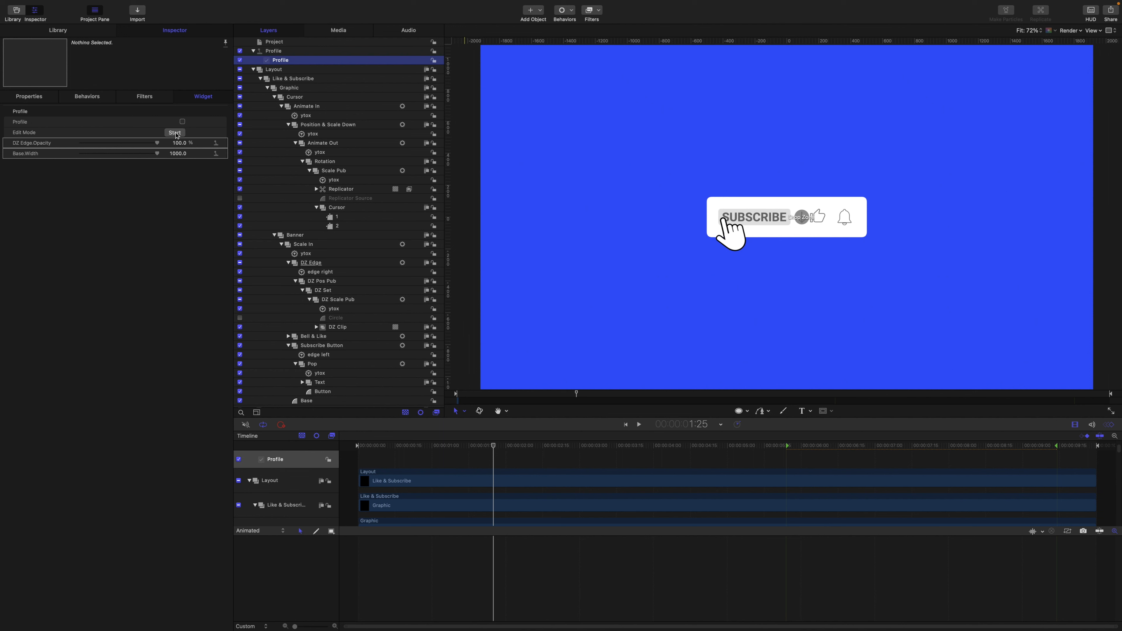
drag(158, 143, 61, 144)
click(183, 123)
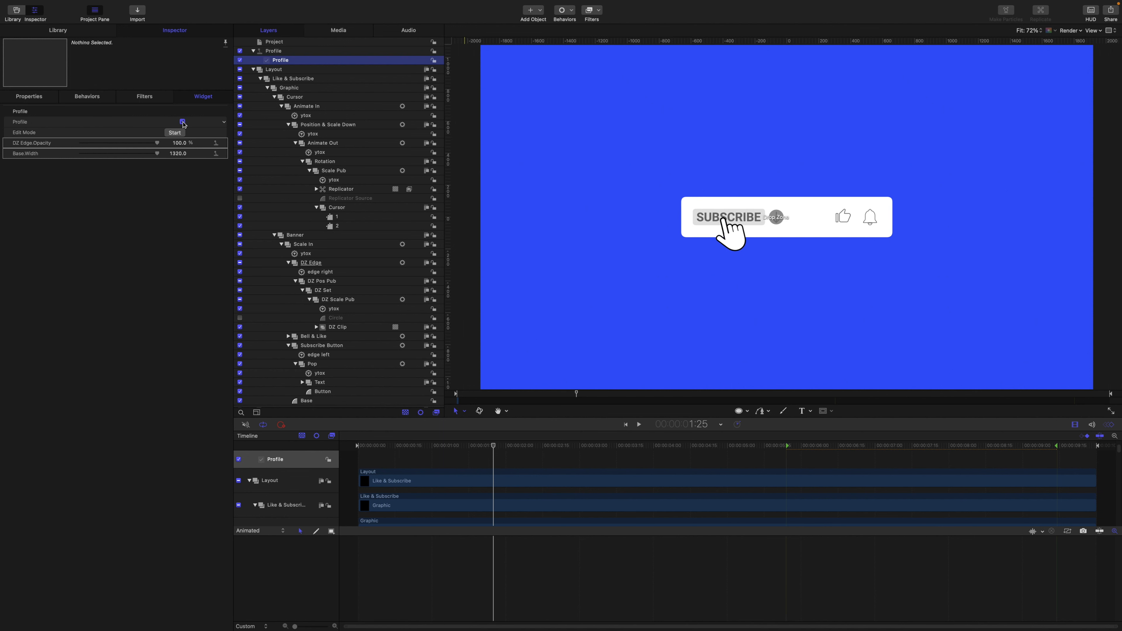
click(183, 122)
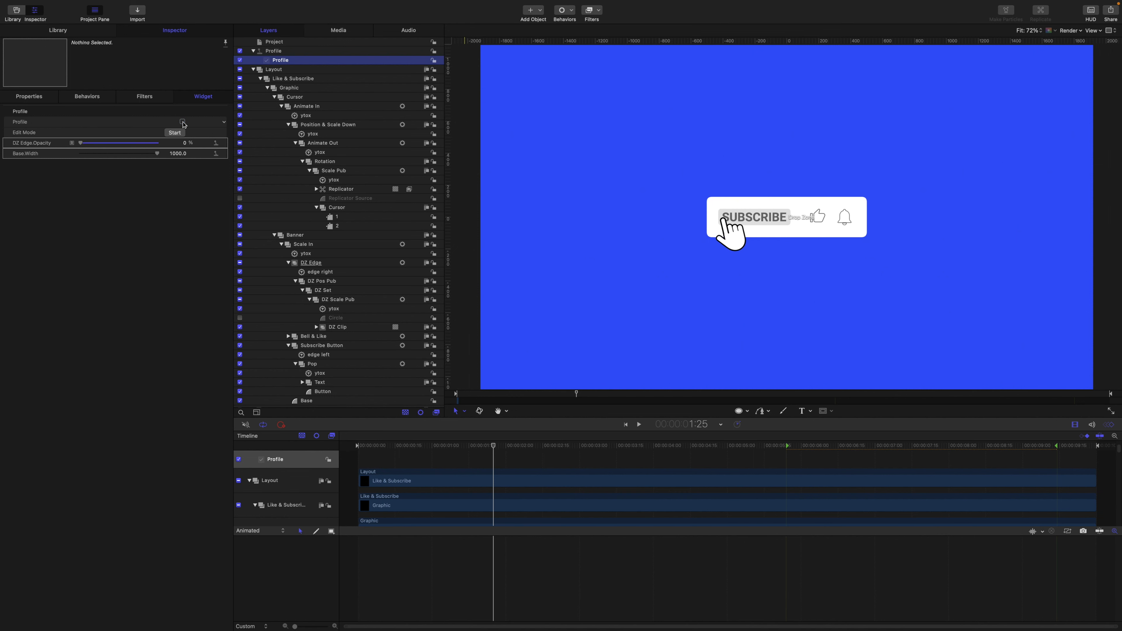
click(182, 122)
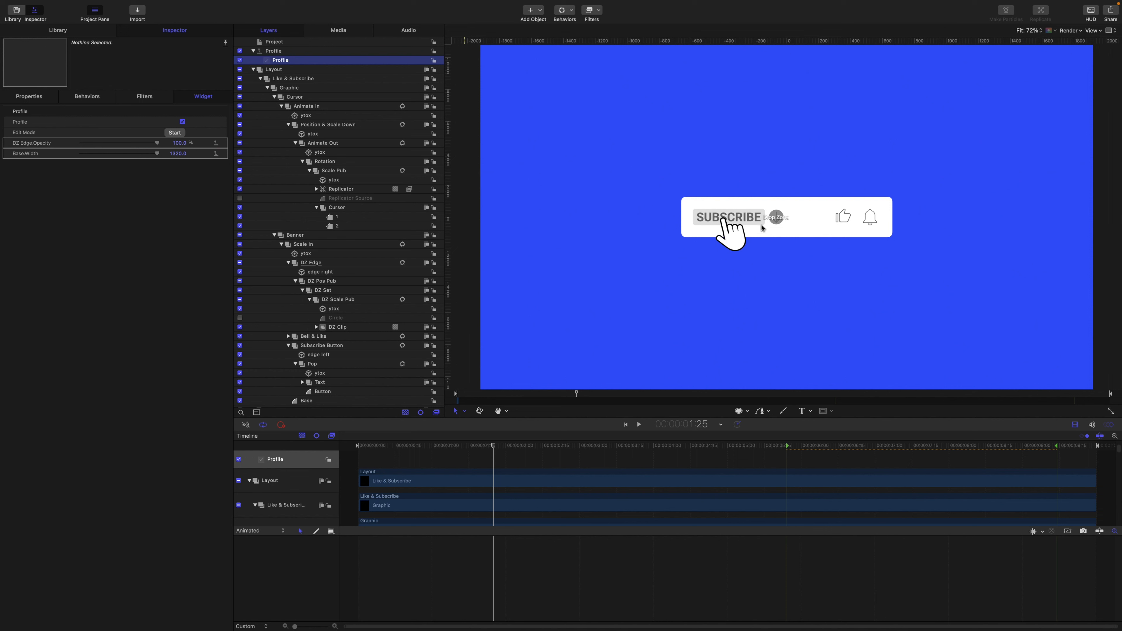
- Set the edge right link's Edge Offset to about 62 and check the drop zone's gap during the button pop
click(494, 446)
drag(494, 448, 548, 460)
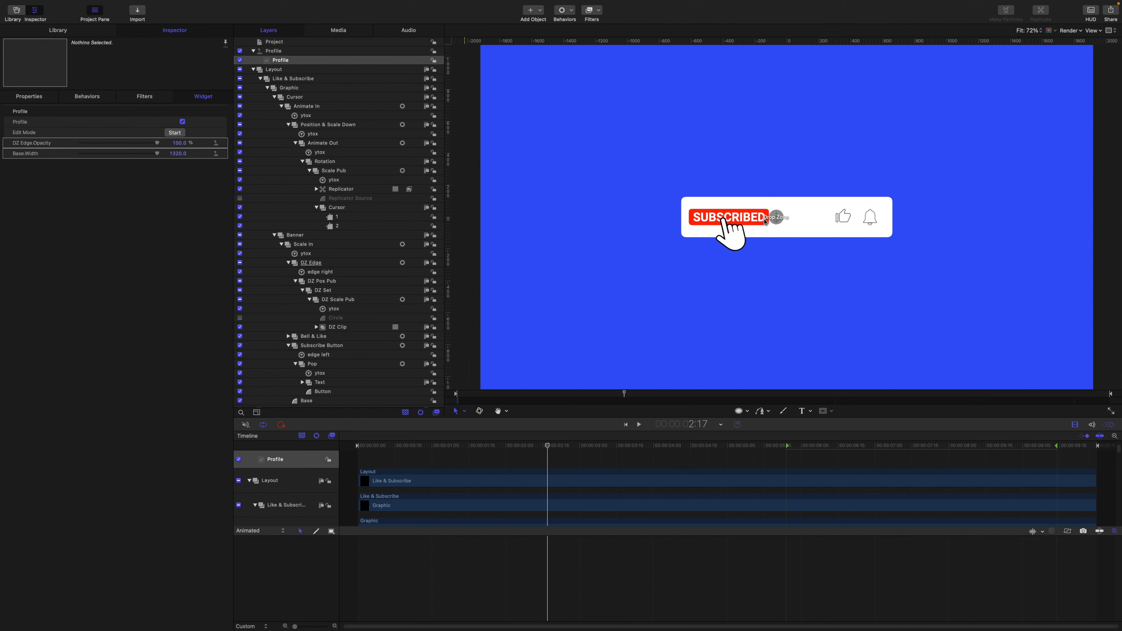
click(332, 271)
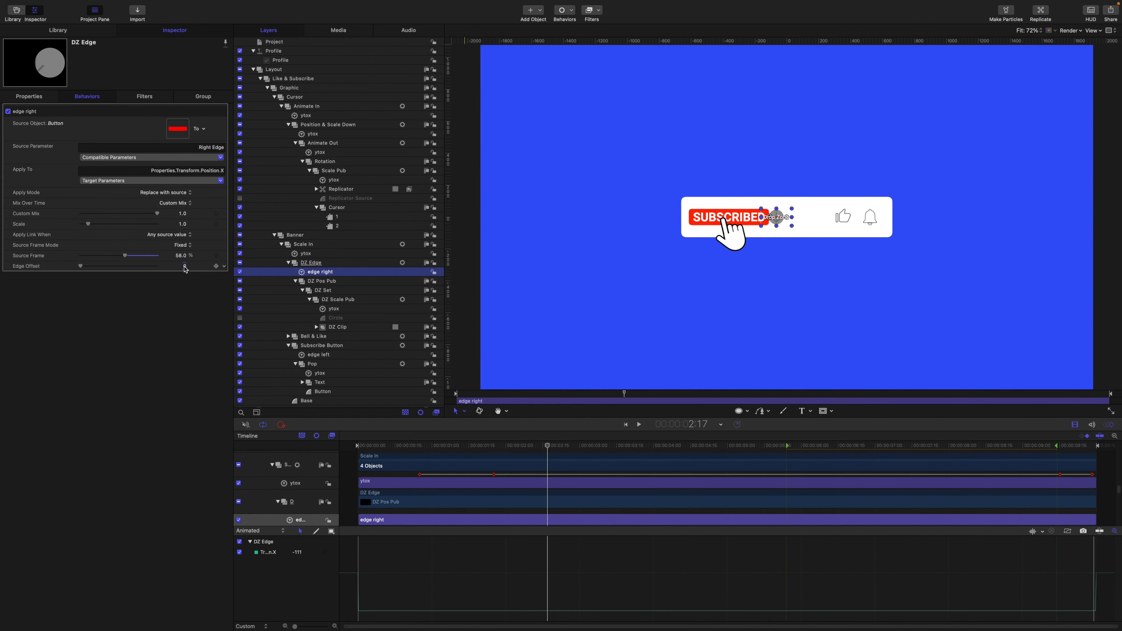
mouse_move(185, 267)
mouse_down()
mouse_move(200, 267)
mouse_move(181, 266)
mouse_up()
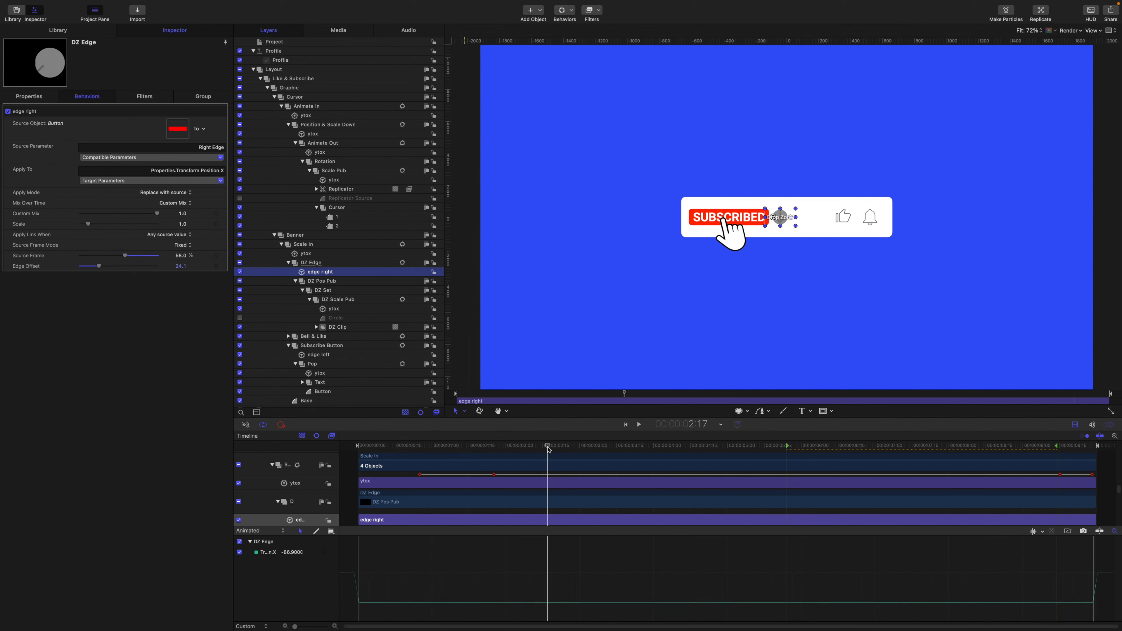
drag(548, 449, 515, 471)
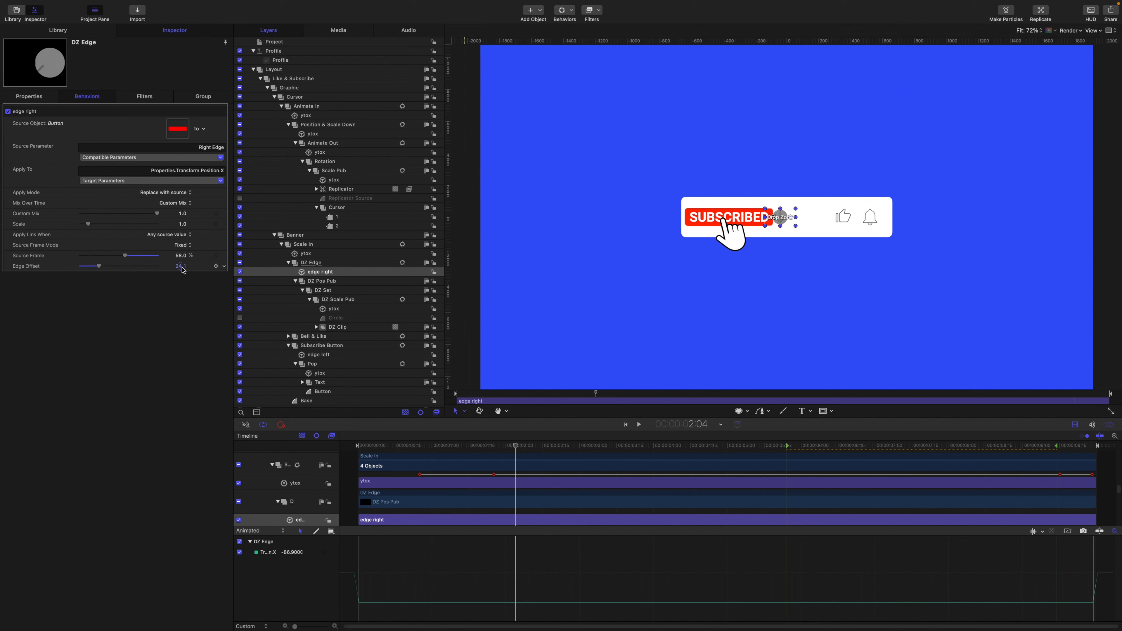
drag(183, 270, 205, 270)
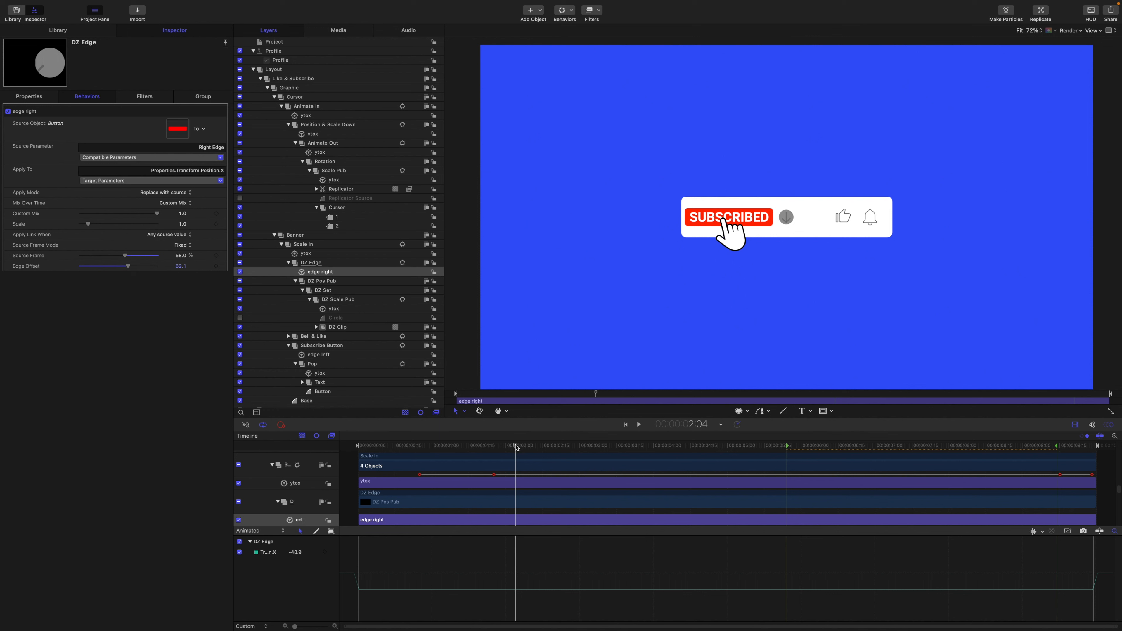
drag(517, 447, 538, 447)
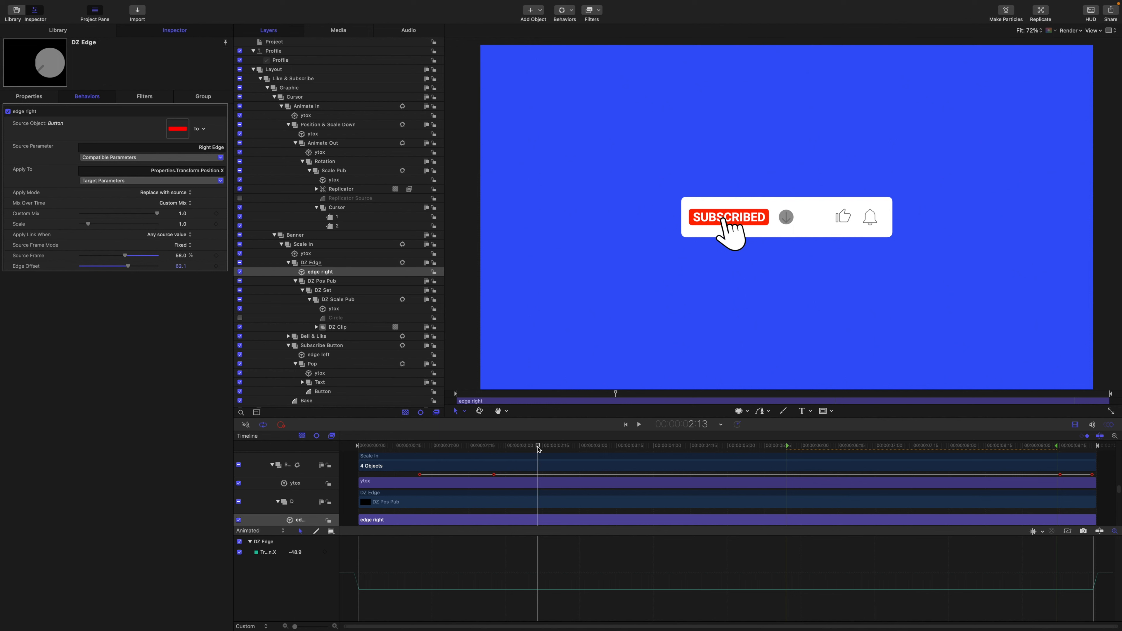
mouse_move(539, 448)
mouse_down()
mouse_move(474, 446)
mouse_move(518, 448)
mouse_up()
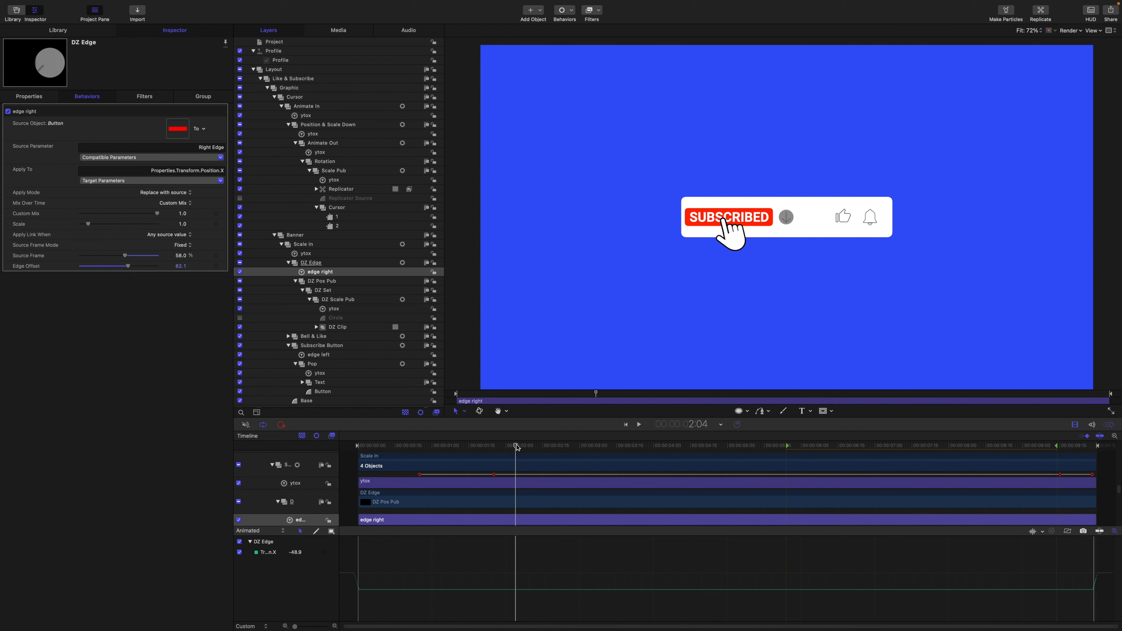
- Add the Pop group's X scale to the Profile checkbox widget
click(313, 366)
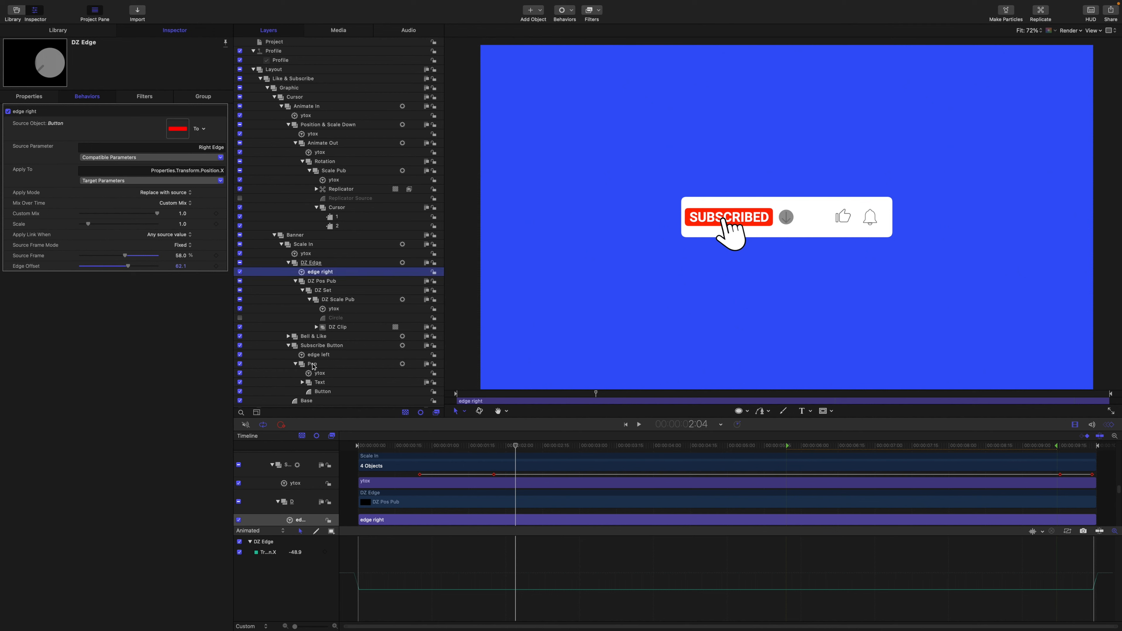
click(313, 365)
click(514, 445)
drag(514, 446, 503, 445)
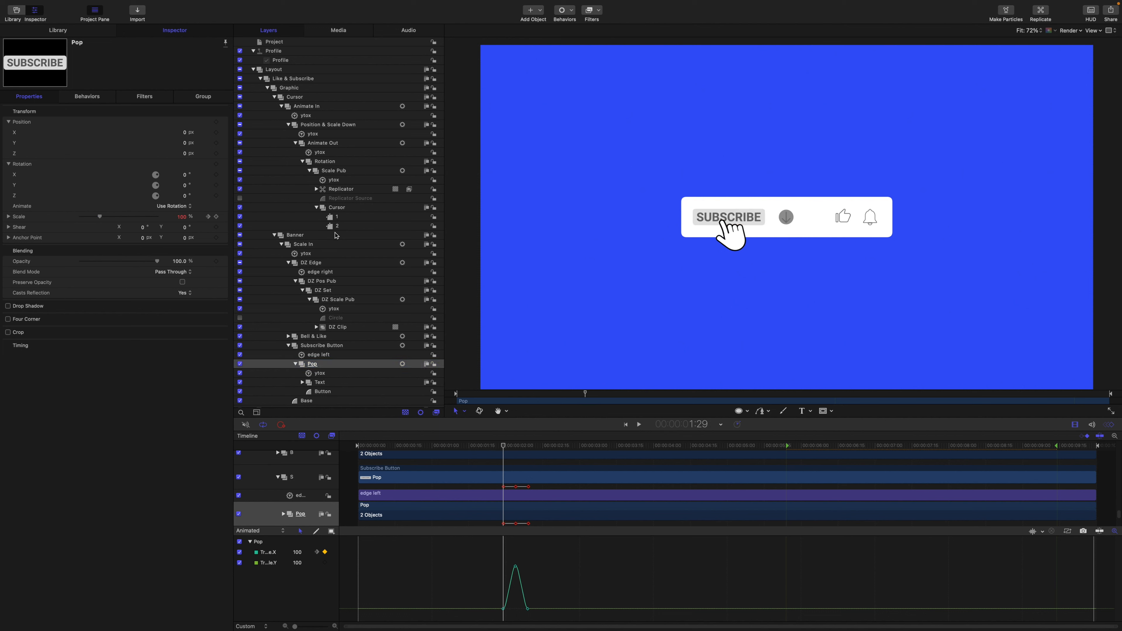
click(9, 217)
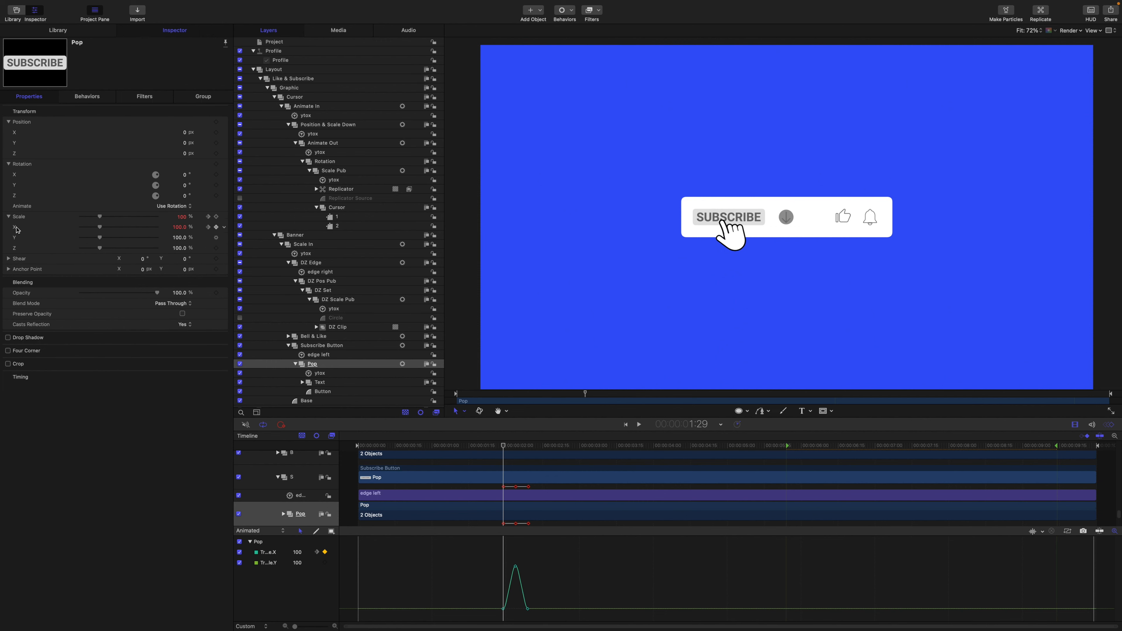
click(18, 229)
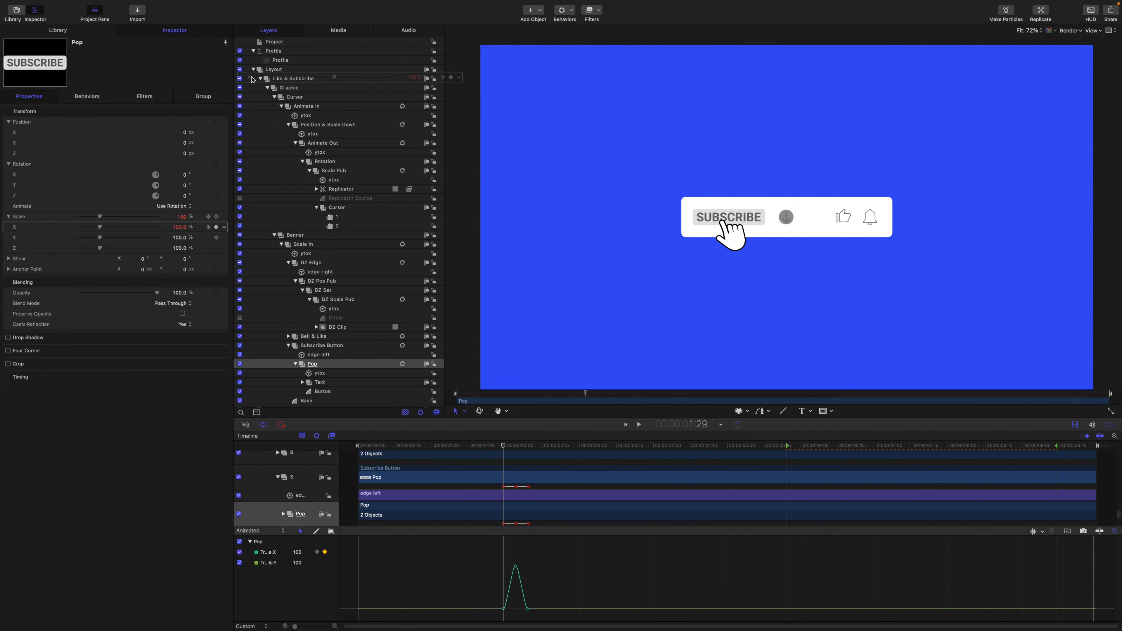
click(279, 61)
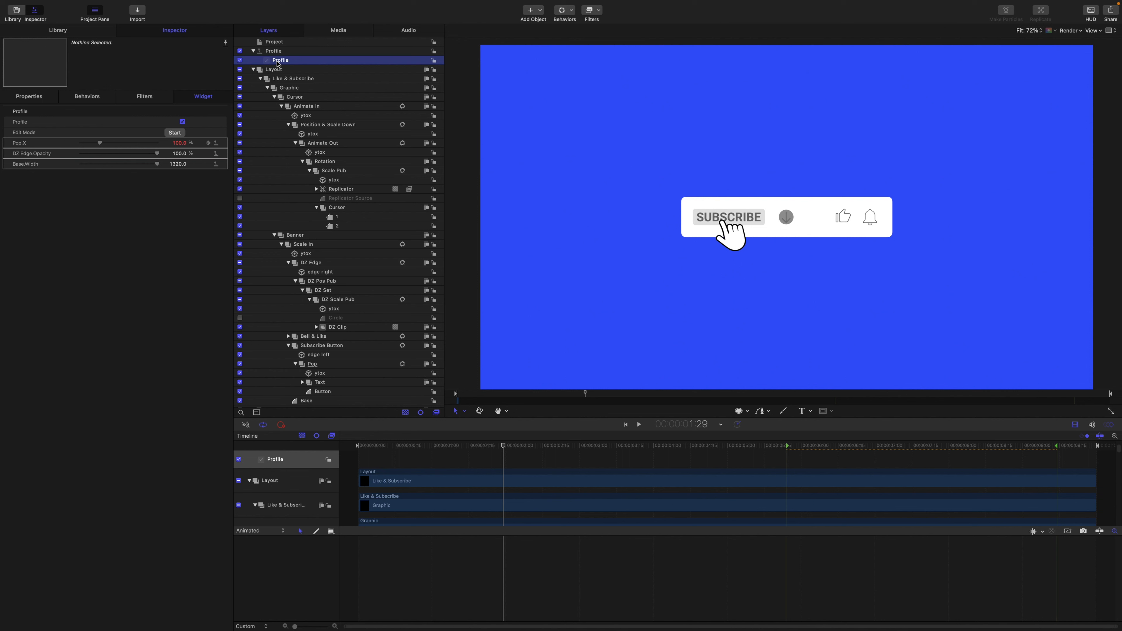
- Set Pop.X to 105% at its 2:04 keyframe for the checked Profile state
click(208, 146)
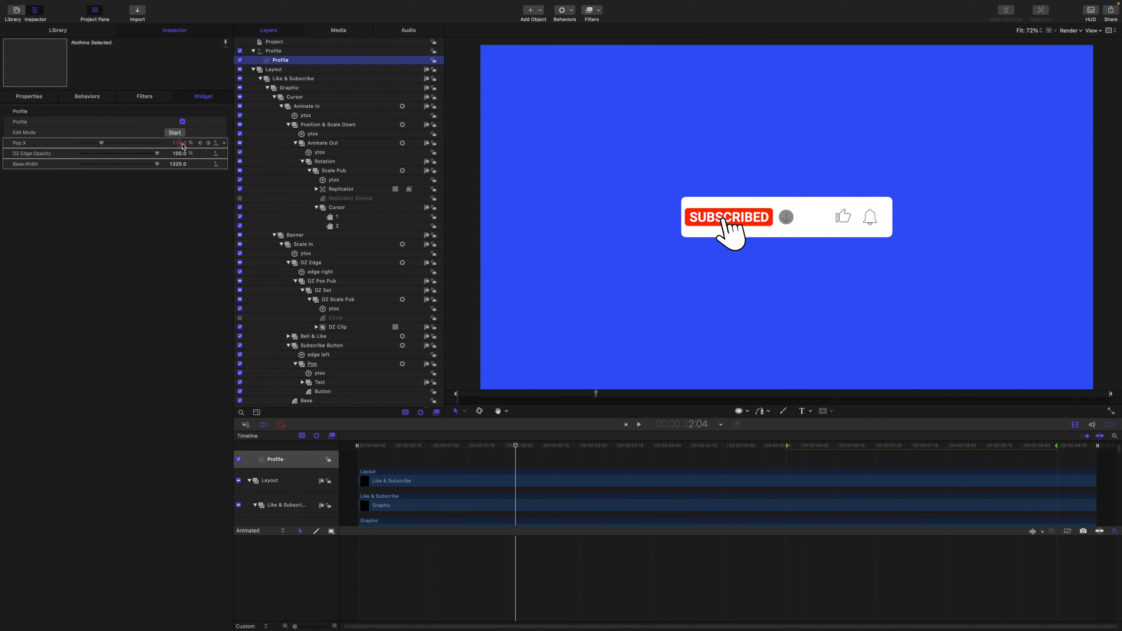
click(181, 144)
text(1)
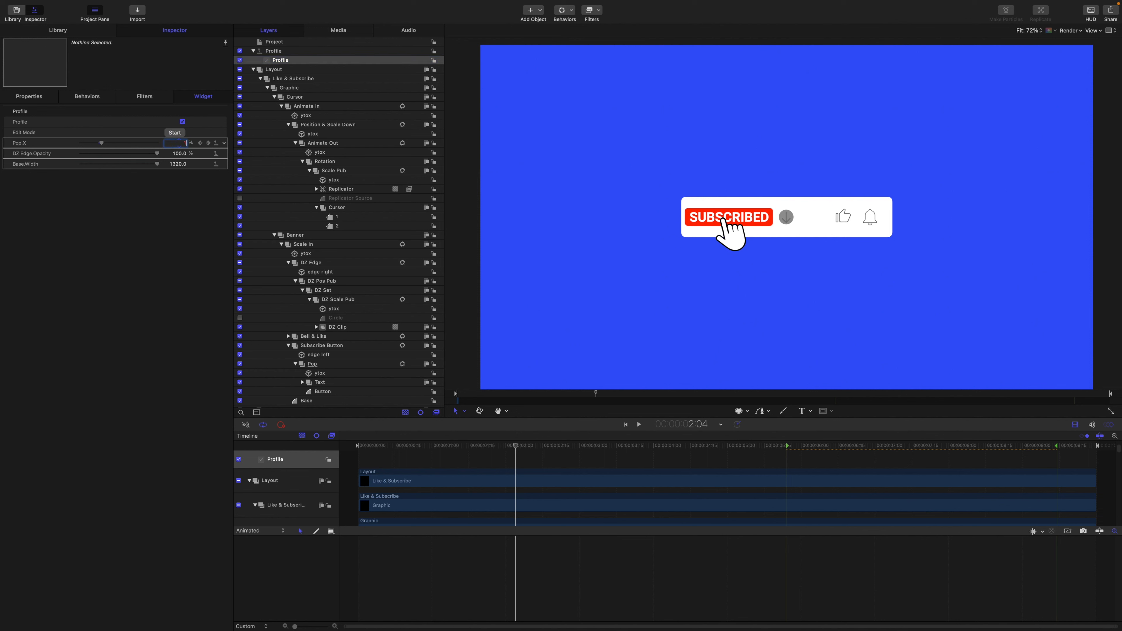
text(05)
key(Return)
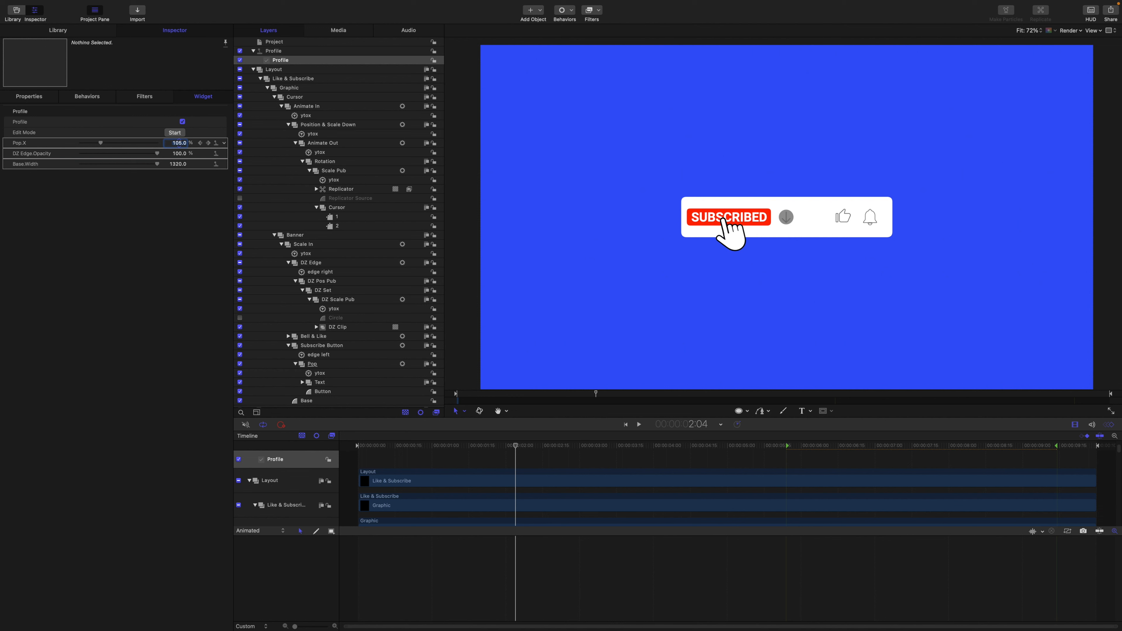
- Compare the button's pop scale around its keyframes with the Profile checkbox off and on
click(183, 123)
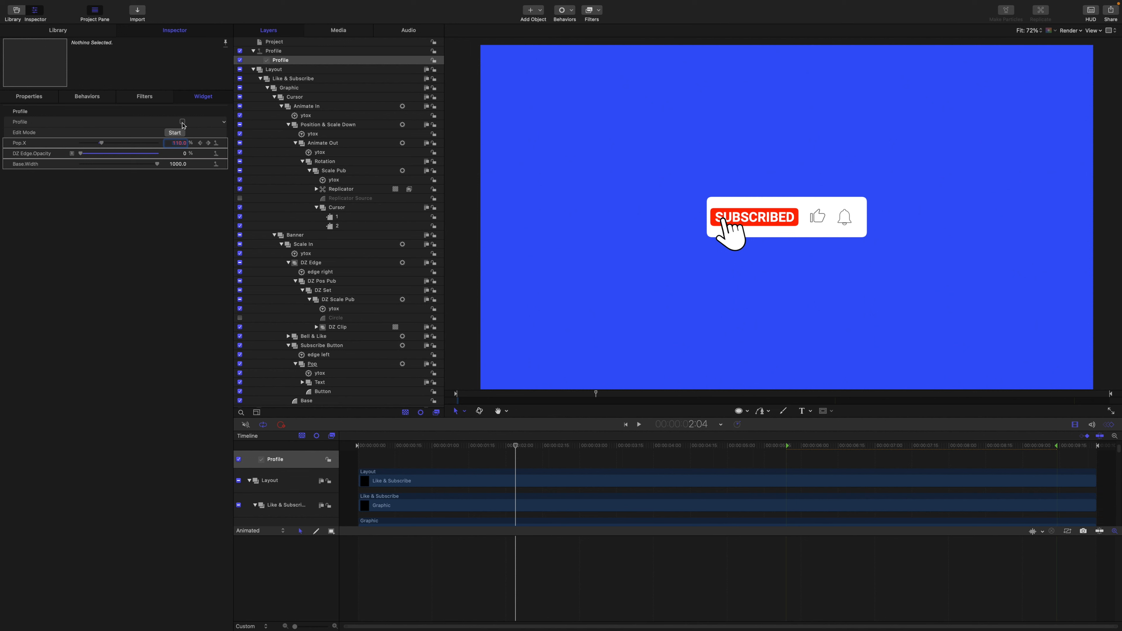
click(182, 122)
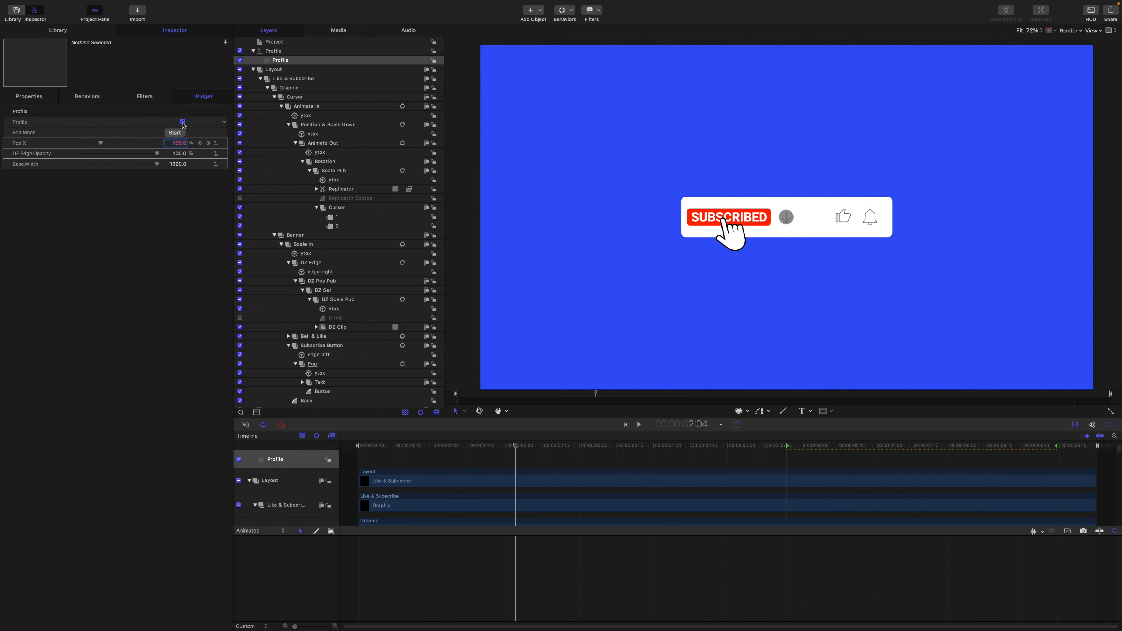
click(509, 447)
mouse_move(510, 446)
mouse_down()
mouse_move(481, 446)
mouse_move(518, 446)
mouse_up()
click(182, 121)
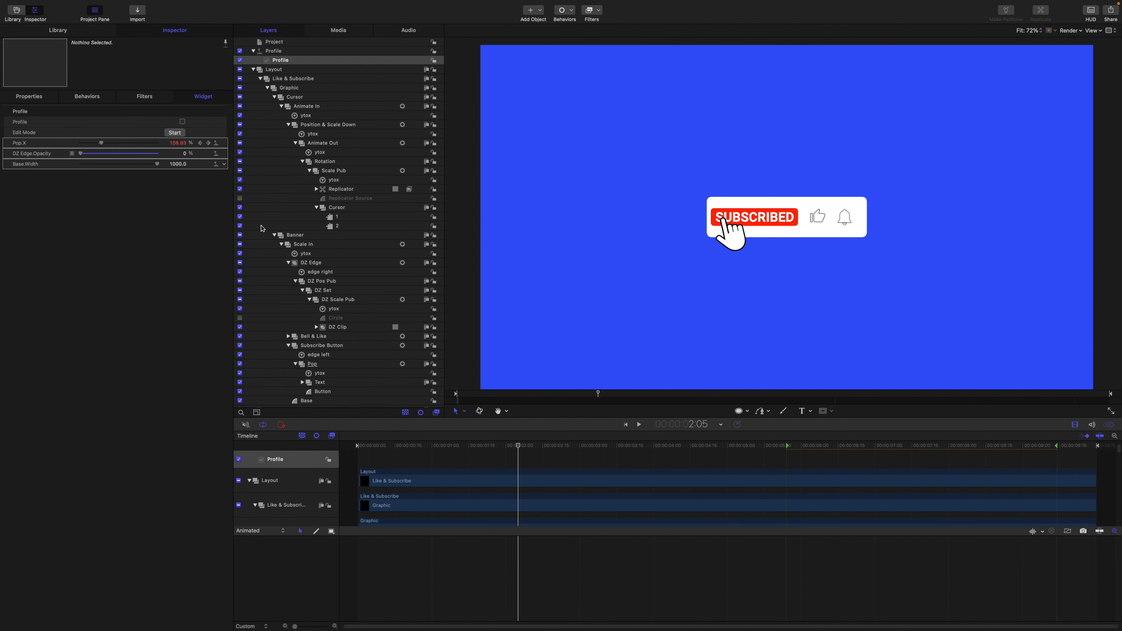
mouse_move(508, 447)
mouse_down()
mouse_move(477, 446)
mouse_move(525, 448)
mouse_move(515, 451)
mouse_up()
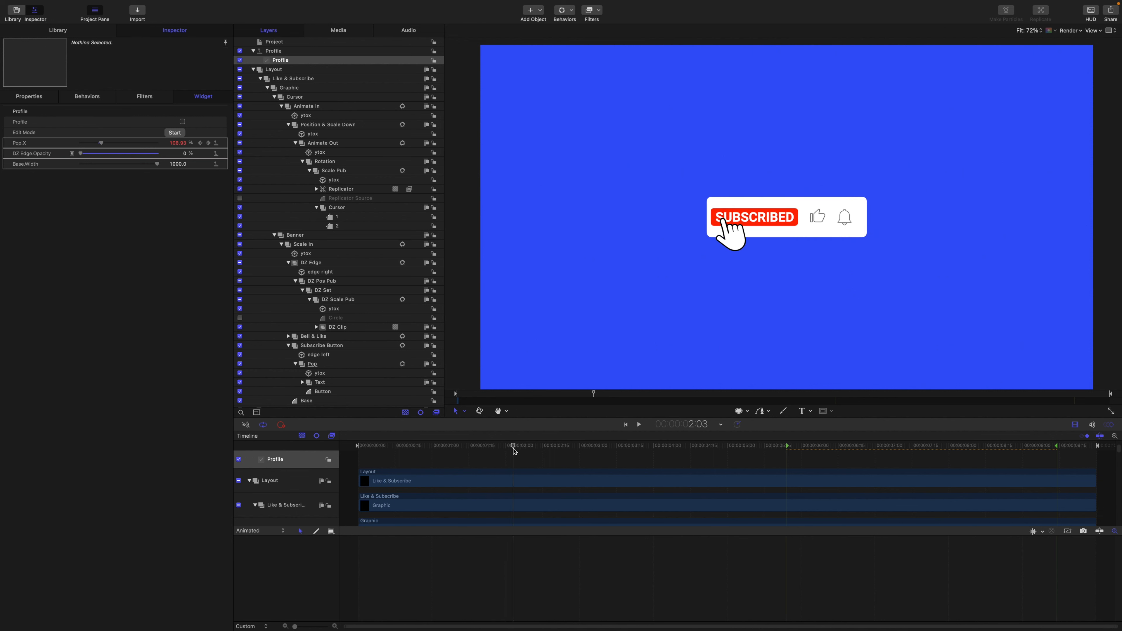
click(200, 143)
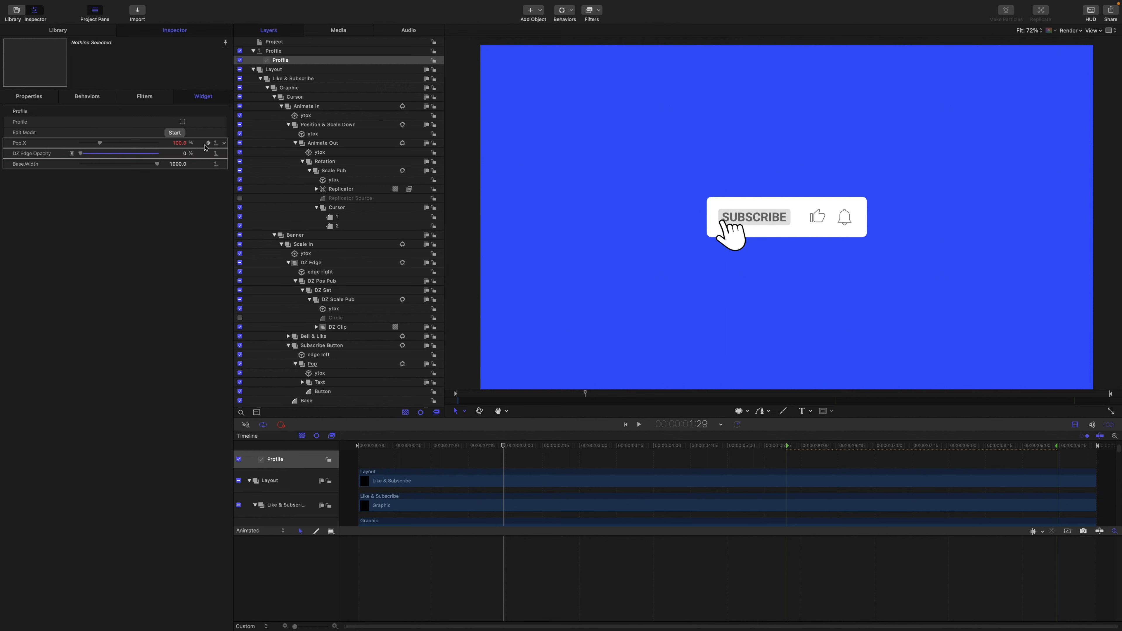
click(208, 144)
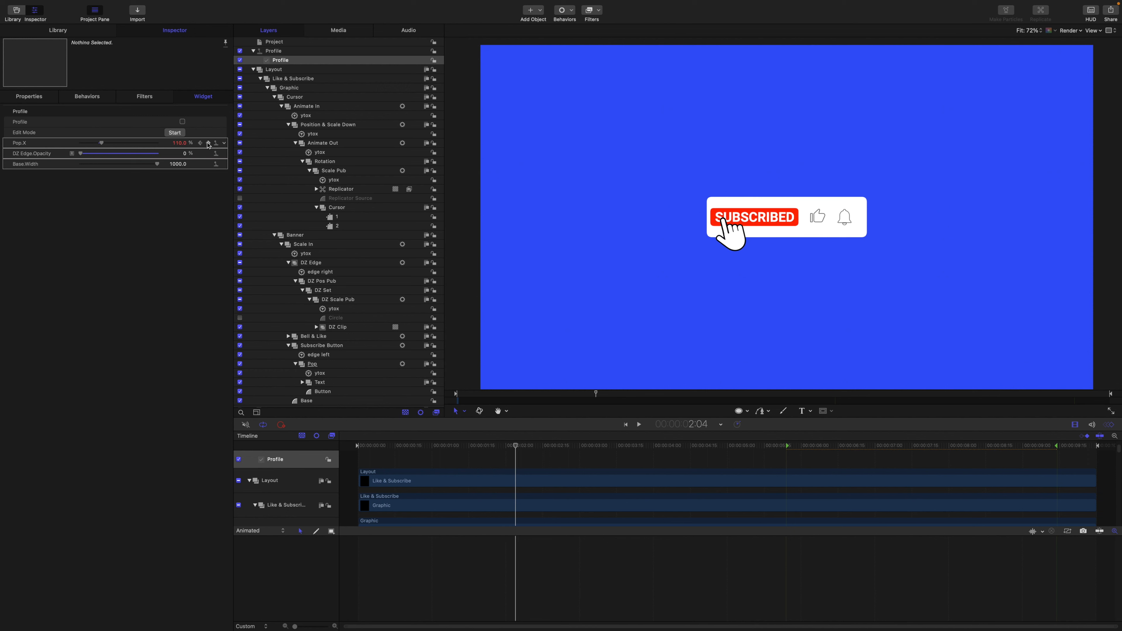
click(182, 121)
- Set the edge right link's Edge Offset to about 20.9 to bring the drop zone closer to the button
scroll(329, 263, down, 1)
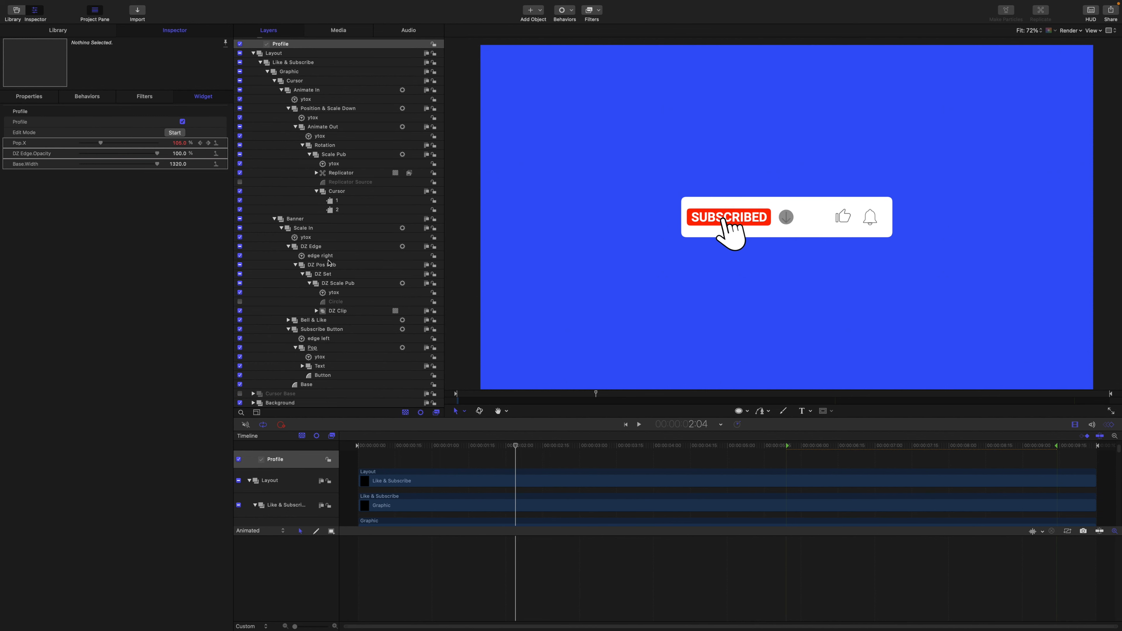
click(329, 259)
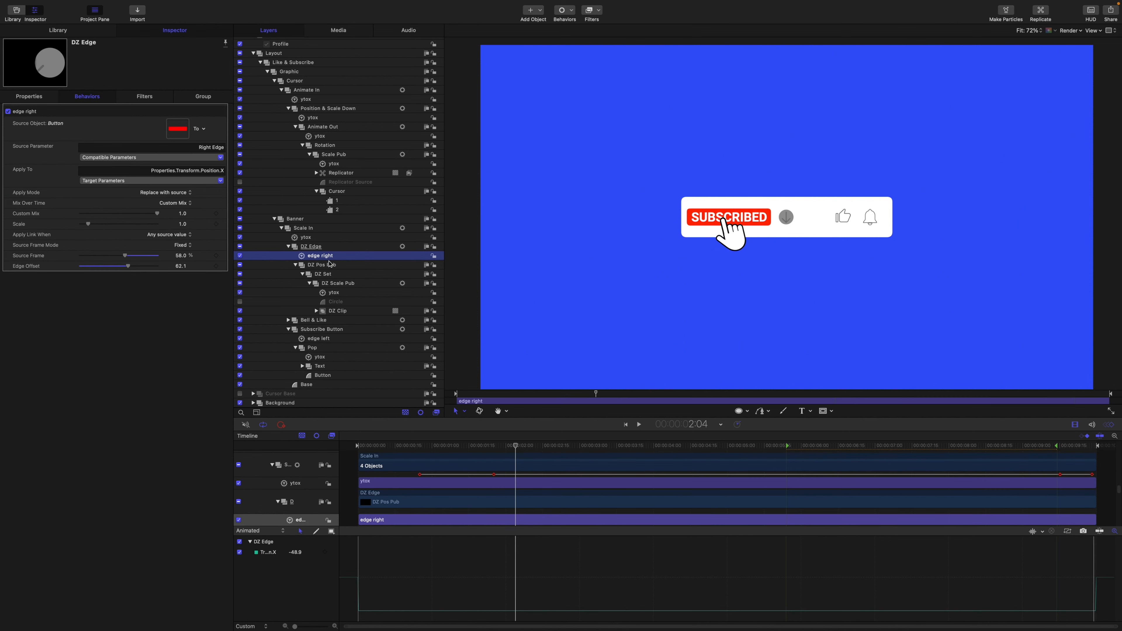
mouse_move(181, 269)
mouse_down()
mouse_move(164, 269)
mouse_move(179, 268)
mouse_up()
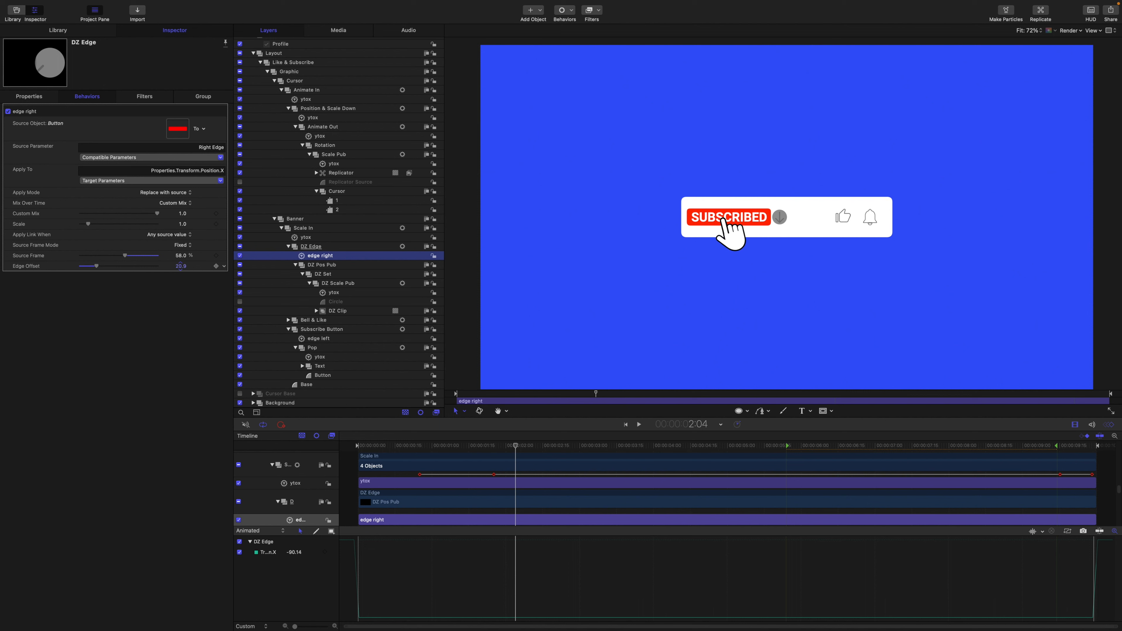
- Play the banner animation from the start and examine the drop zone's spacing beside the button pop
click(517, 448)
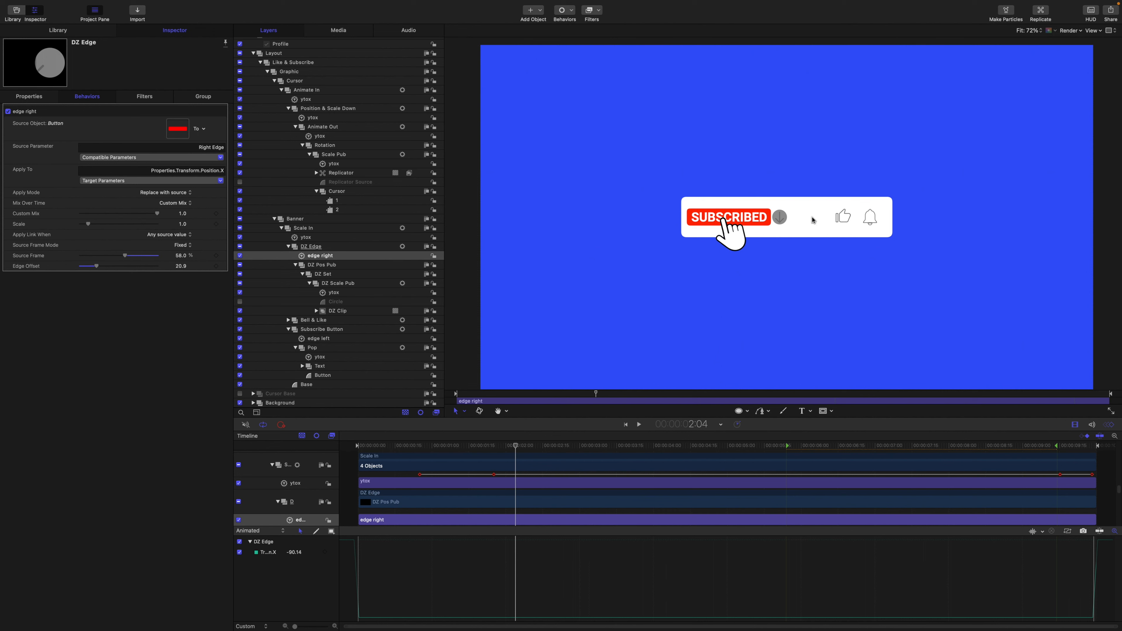
drag(515, 447, 343, 447)
key(space)
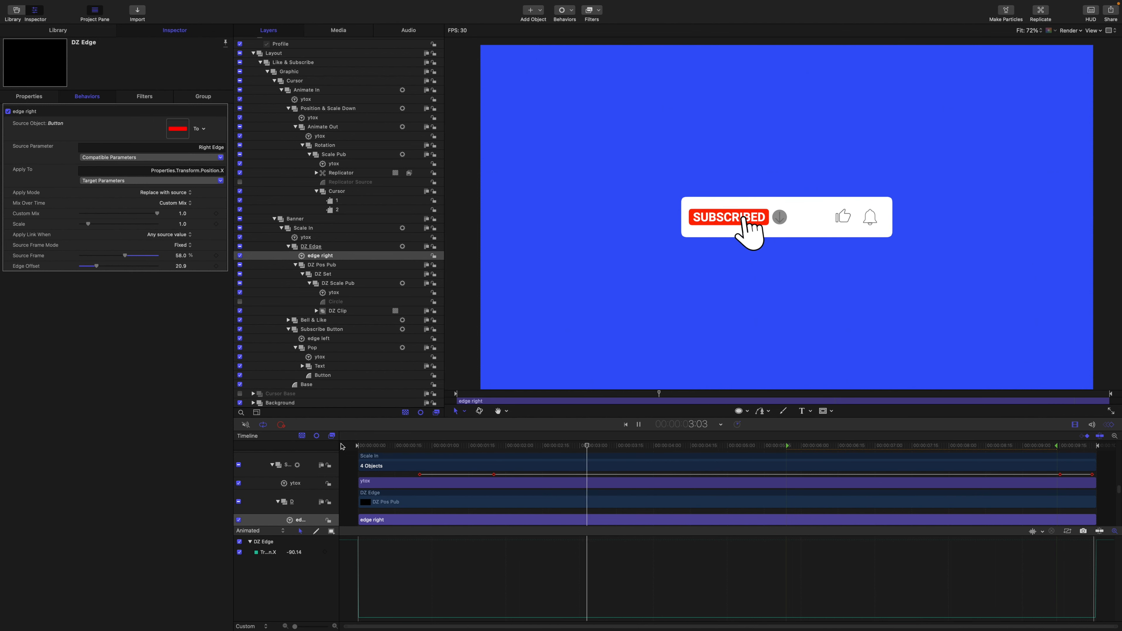
key(space)
drag(588, 446, 535, 438)
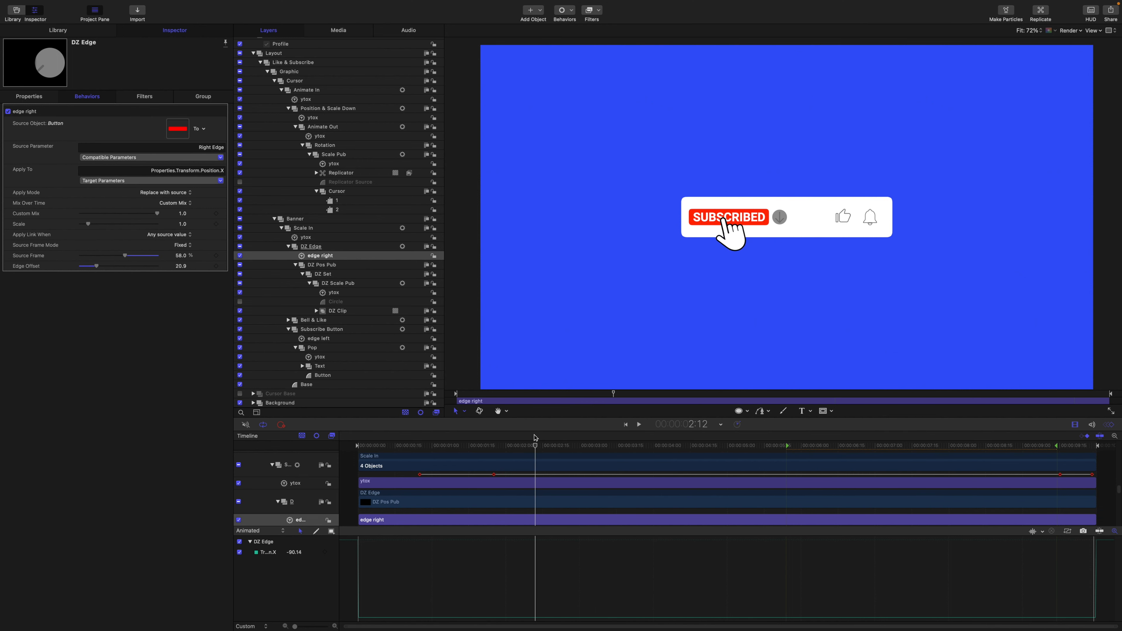